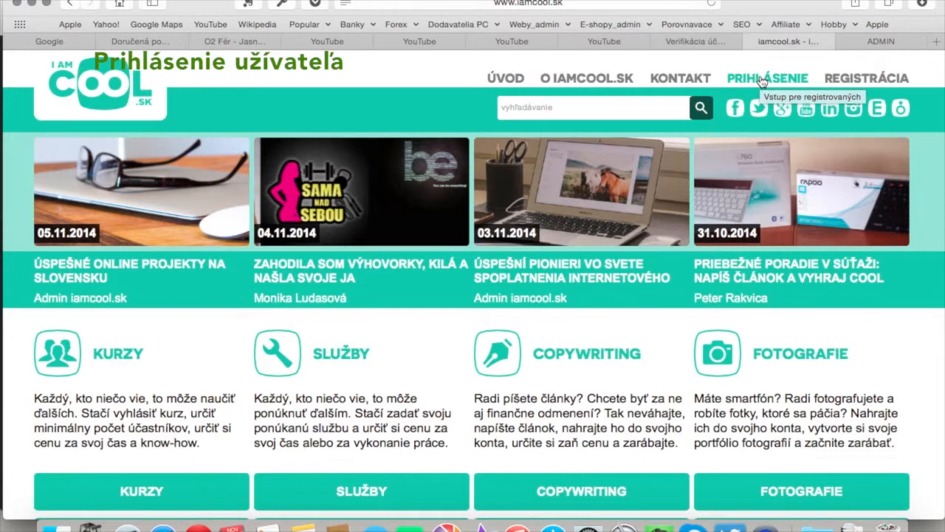
Step: Log in to iamcool.sk by filling the login and password fields with the saved account credentials
left_click(761, 79)
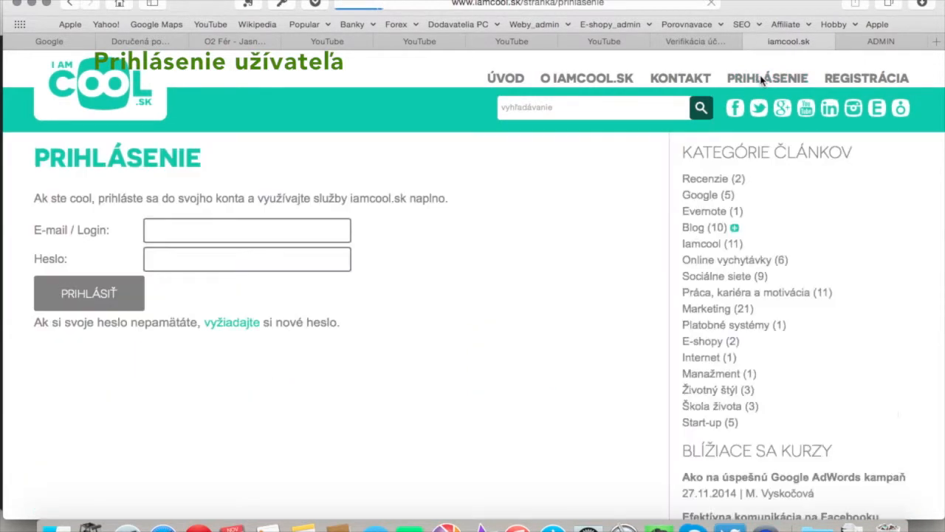
left_click(157, 232)
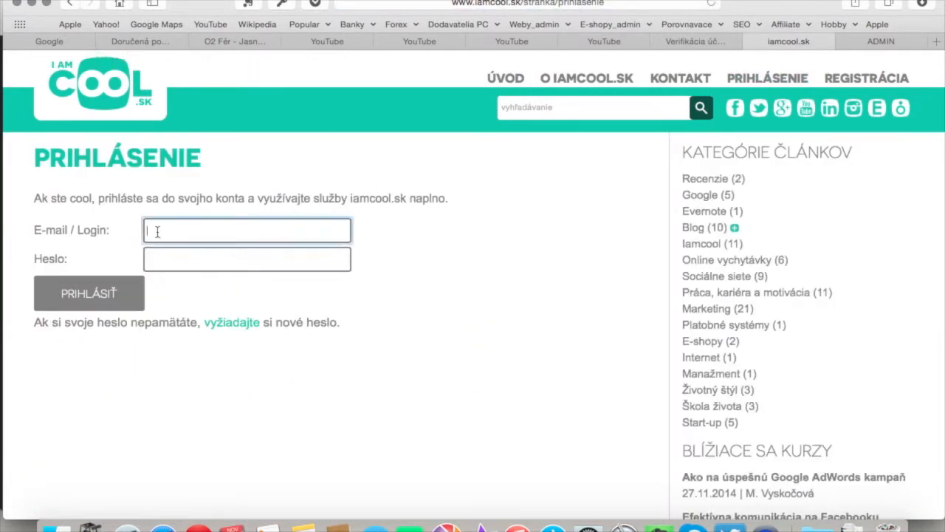
left_click(281, 6)
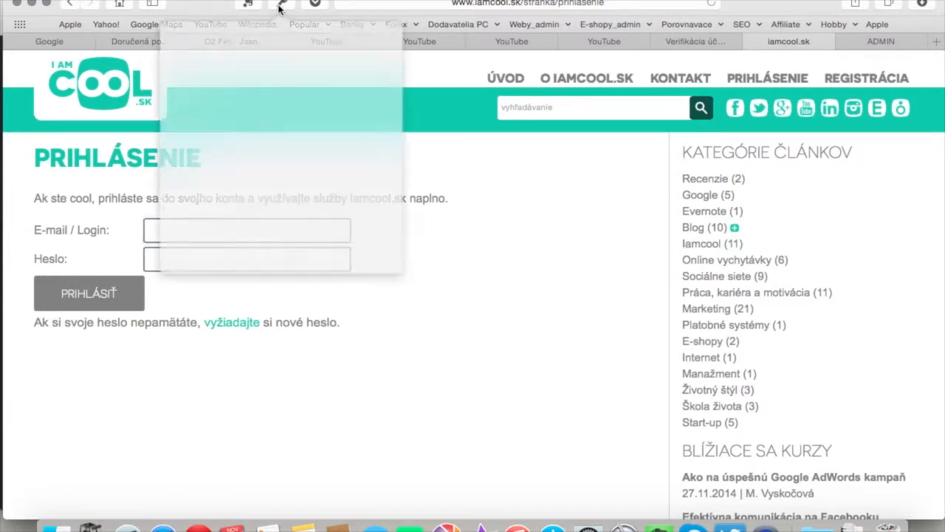
left_click(265, 86)
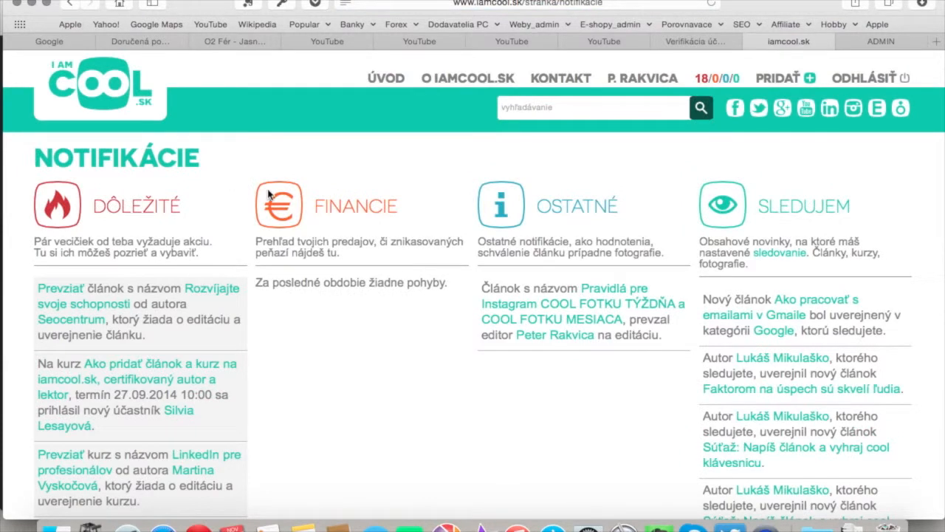
Step: Open the account profile and start adding a new article
left_click(624, 79)
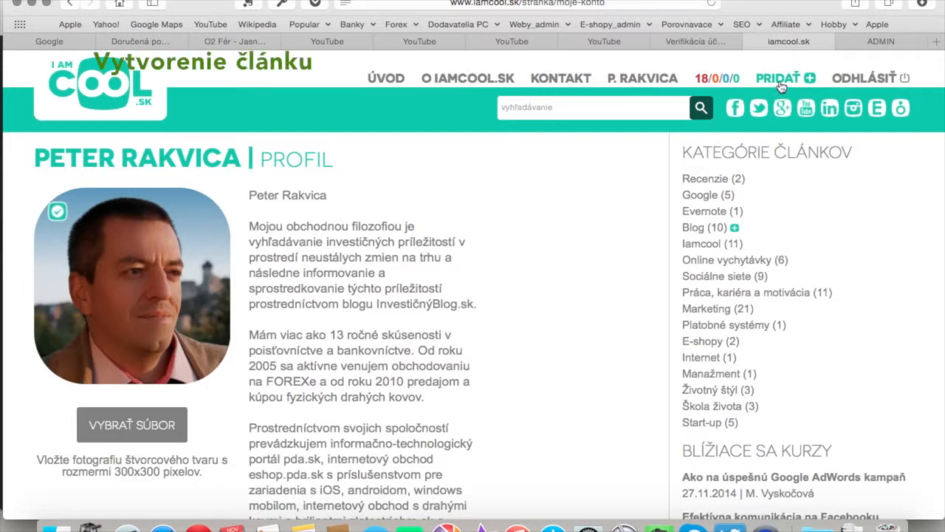
left_click(780, 81)
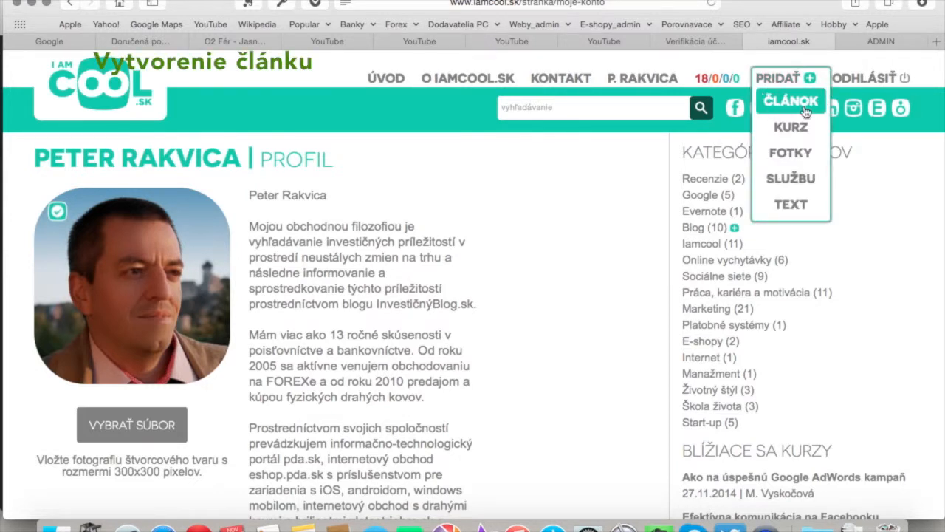
left_click(793, 102)
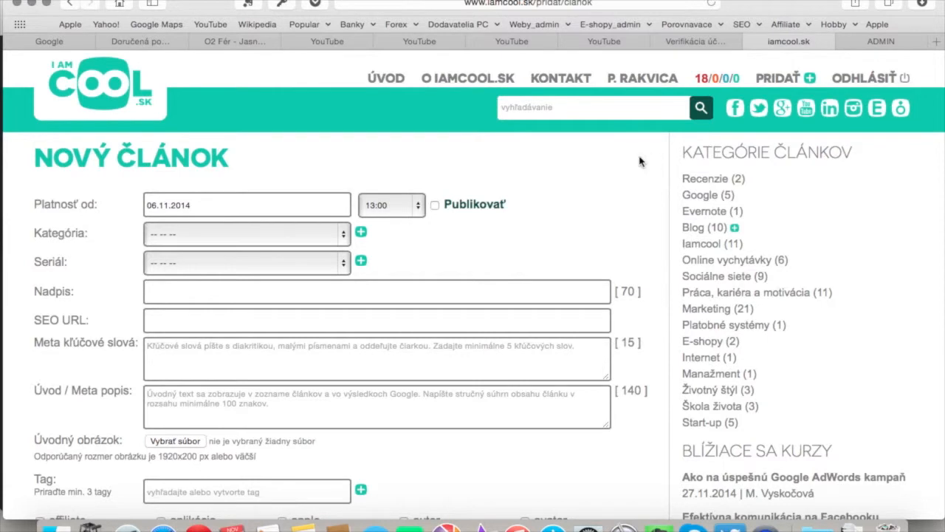
Step: Set the new article's validity time to 16:00 and its category to Iamcool
scroll(640, 162, "down", 5)
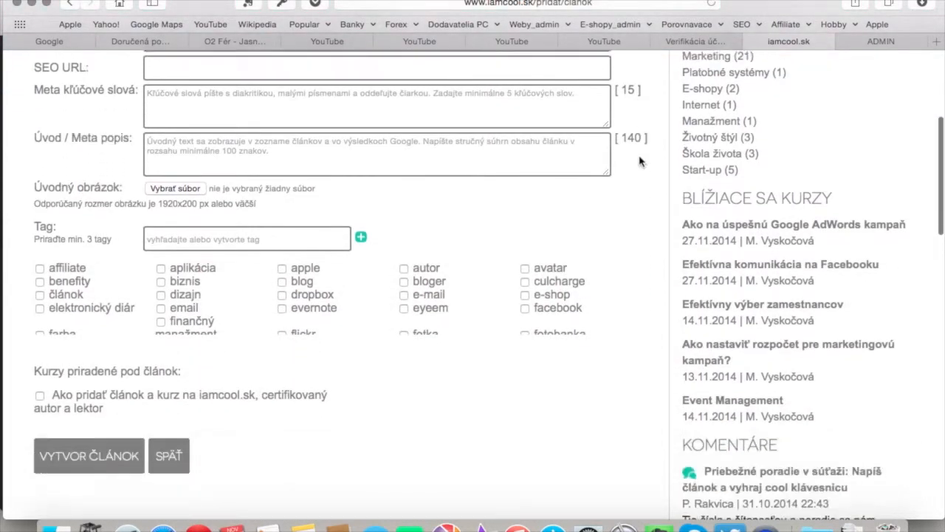
scroll(640, 162, "down", 3)
scroll(640, 162, "up", 3)
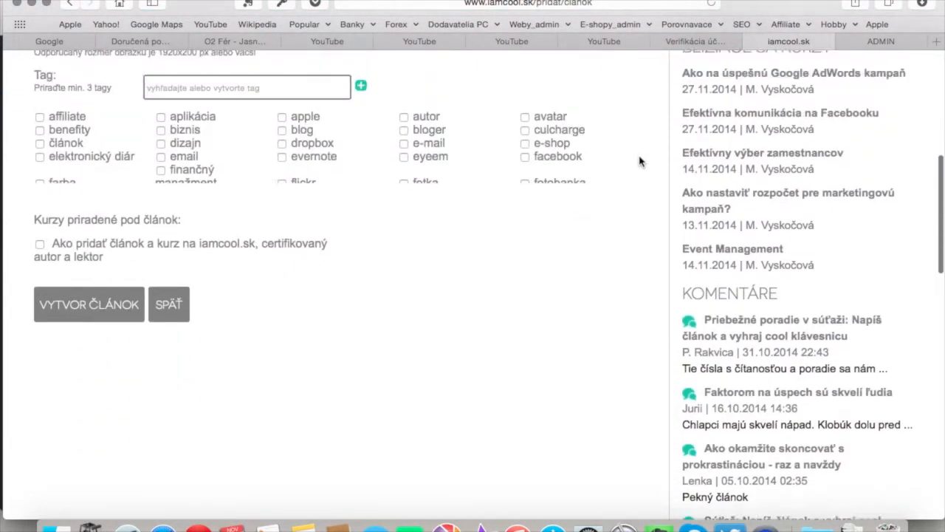
scroll(640, 161, "up", 8)
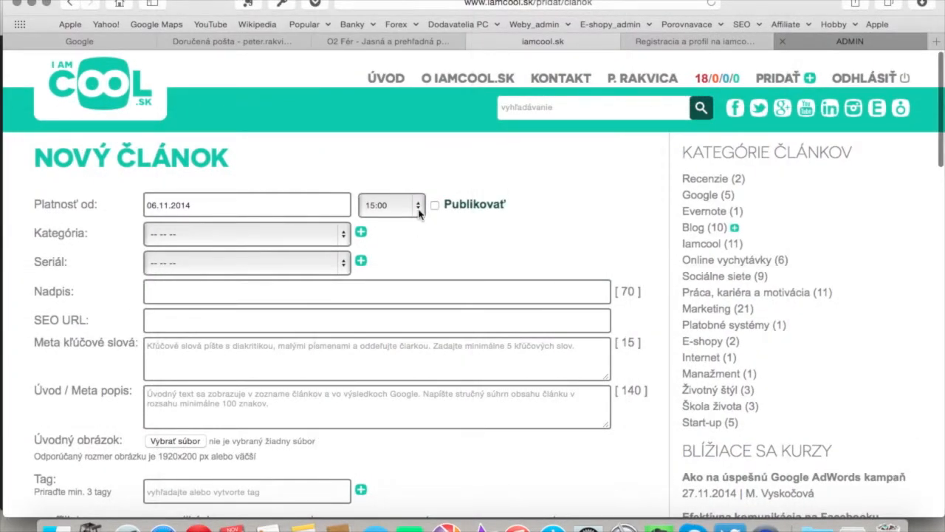
left_click(420, 208)
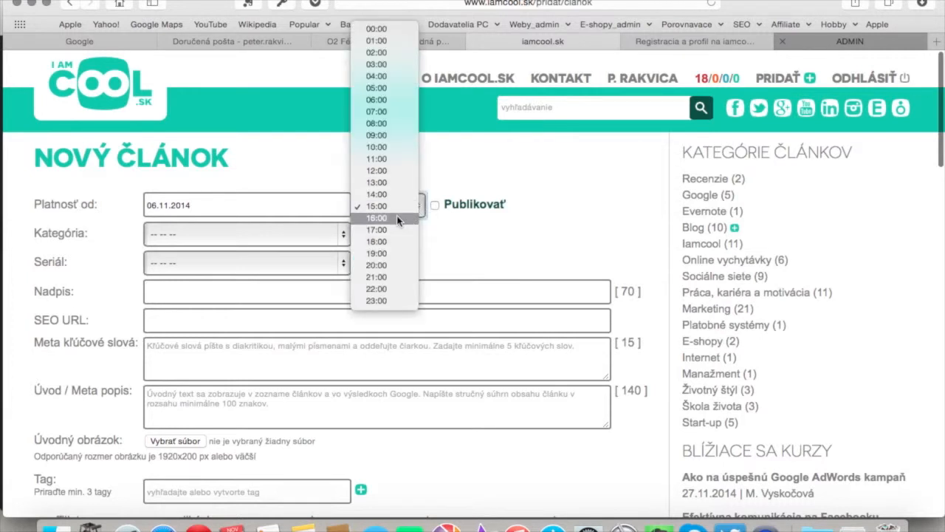
left_click(398, 215)
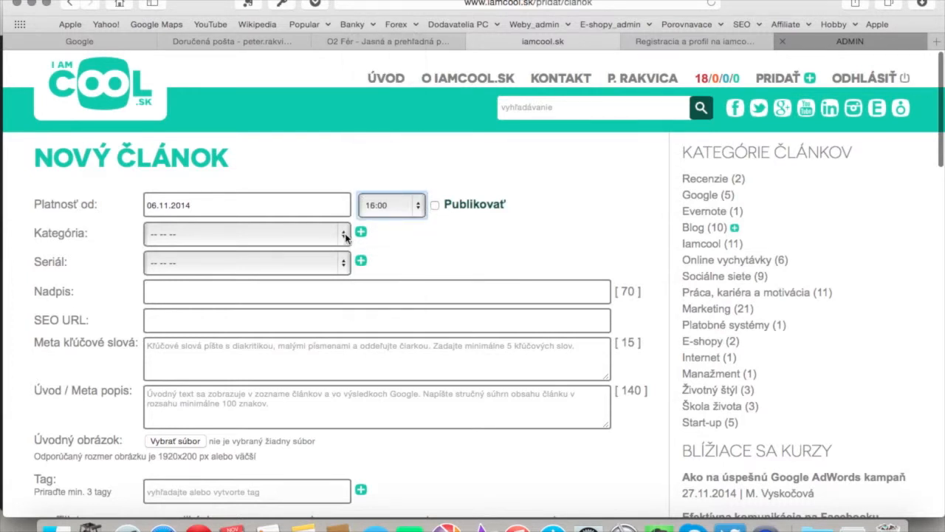
left_click(345, 235)
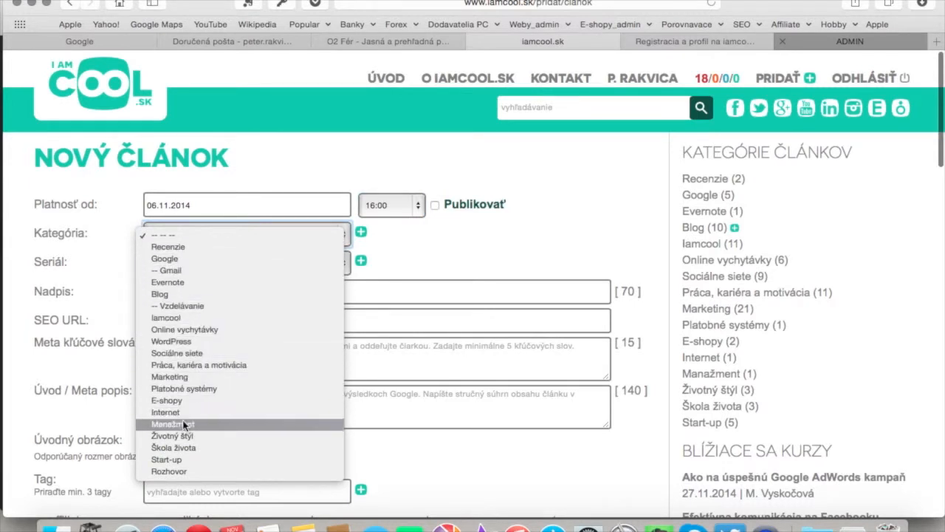
left_click(175, 317)
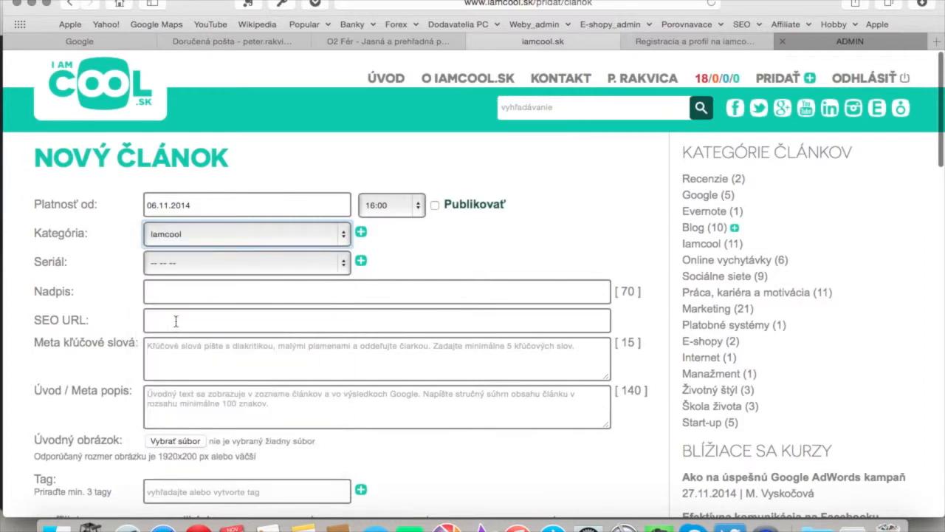
Step: Examine the form for creating an article category, including its instructions and parent category choices, and close it without creating one
left_click(361, 234)
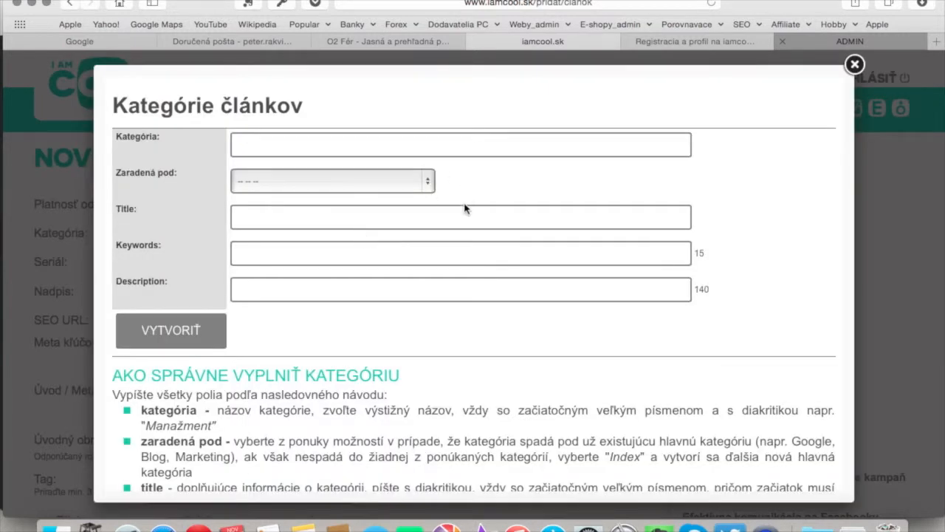
scroll(465, 209, "down", 3)
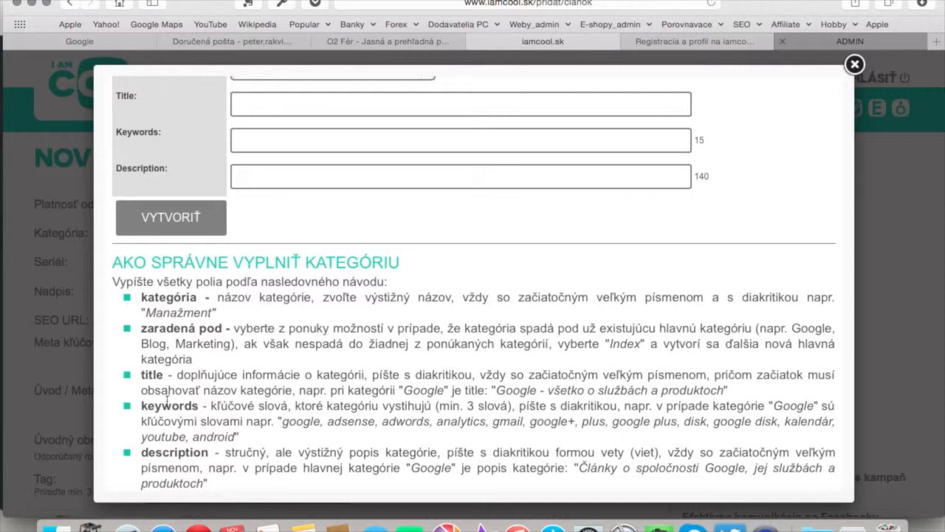
scroll(221, 443, "up", 3)
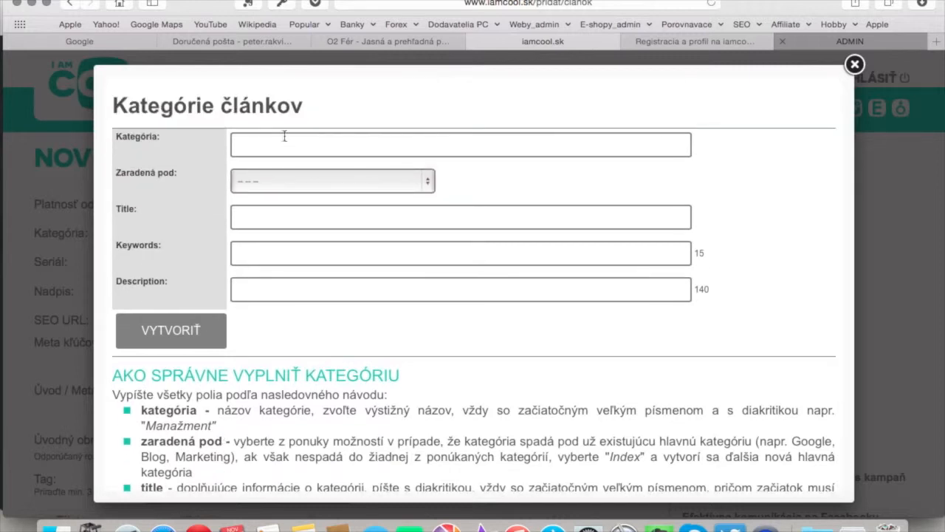
left_click(429, 184)
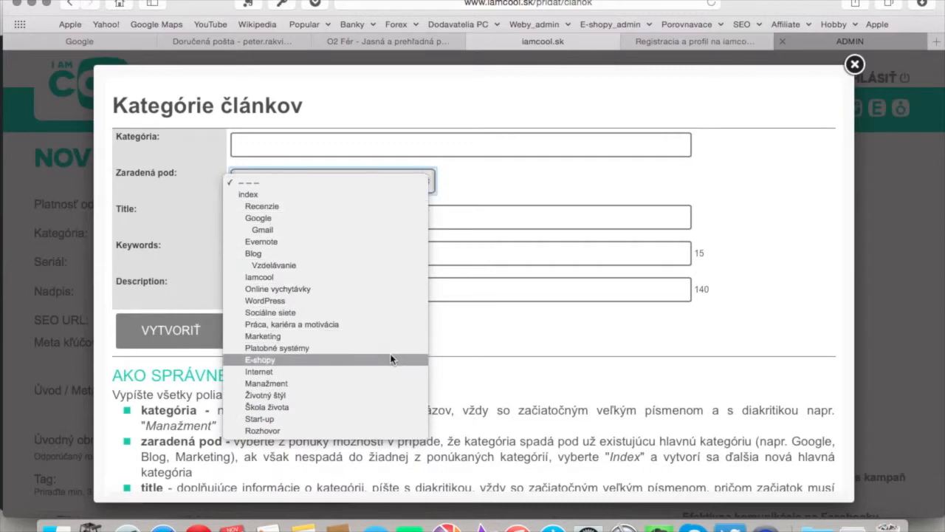
left_click(465, 191)
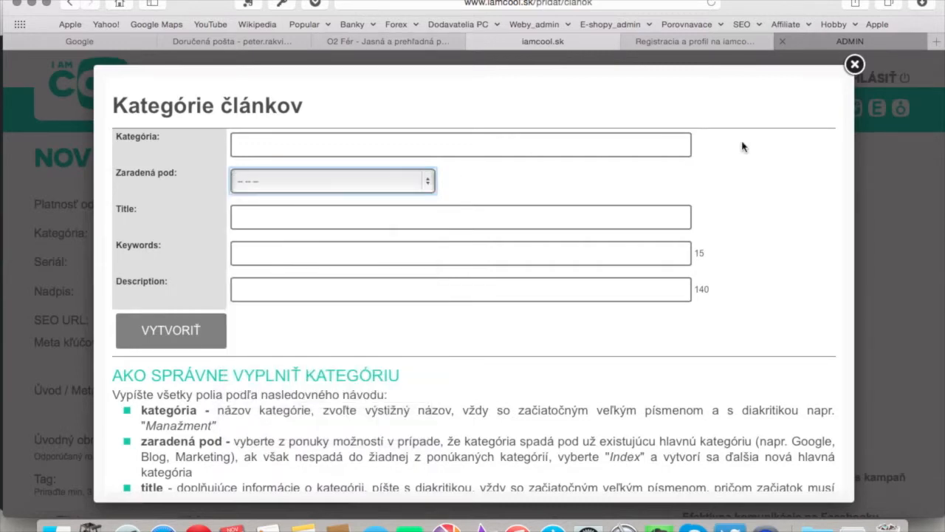
left_click(854, 66)
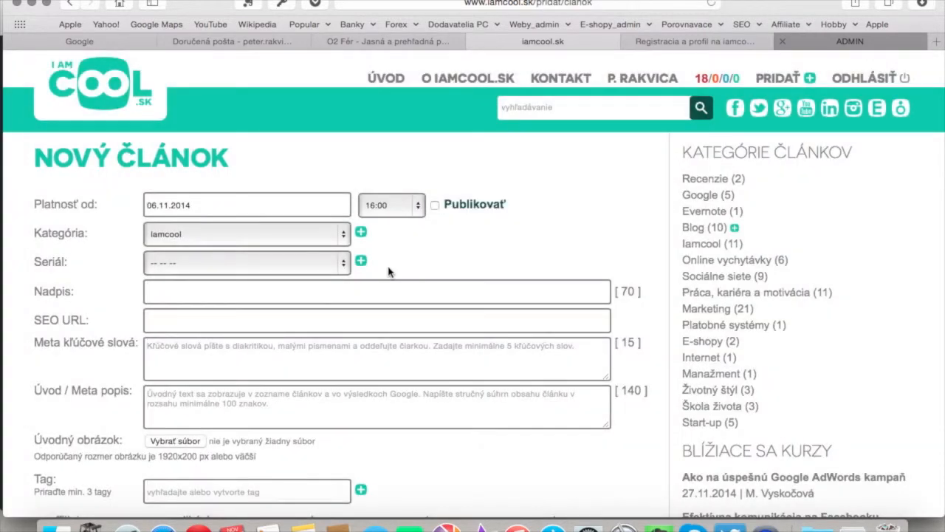
Step: Review the available article series and the form and instructions for creating a series, leaving the series unset
left_click(344, 271)
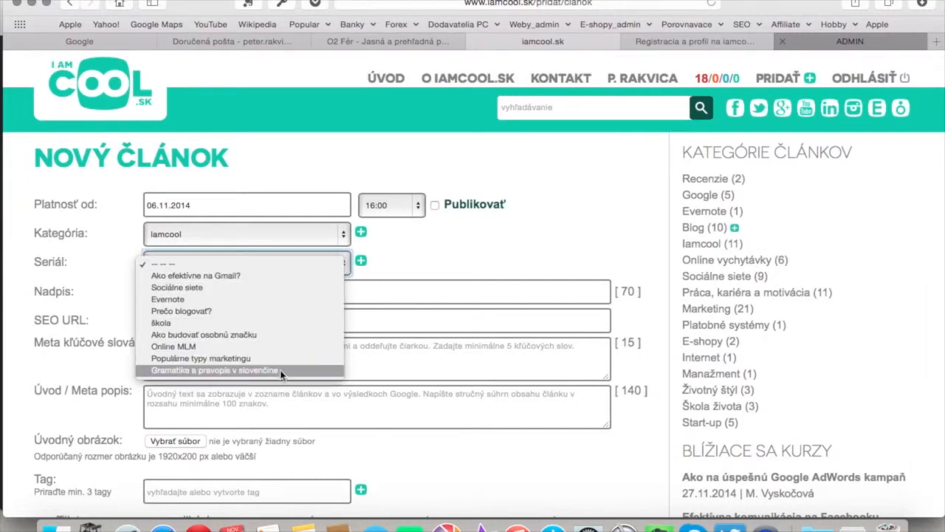
left_click(433, 264)
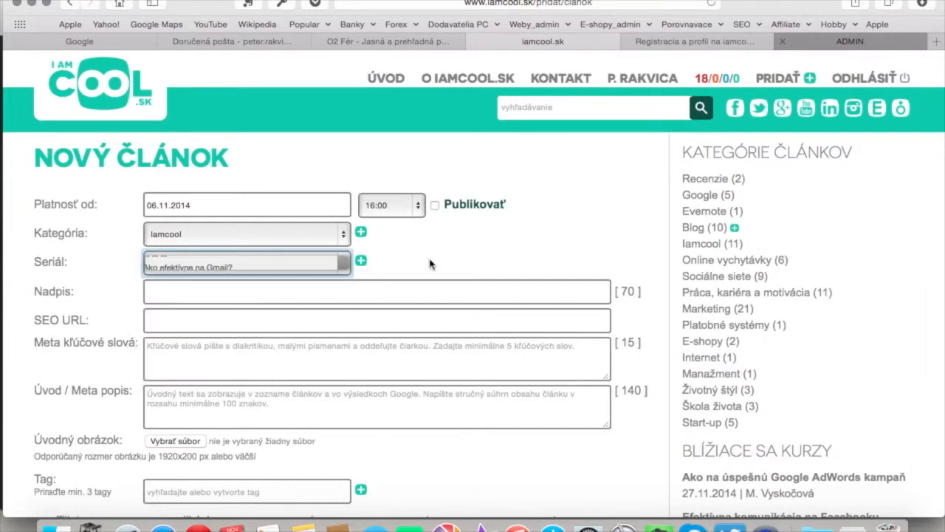
left_click(361, 262)
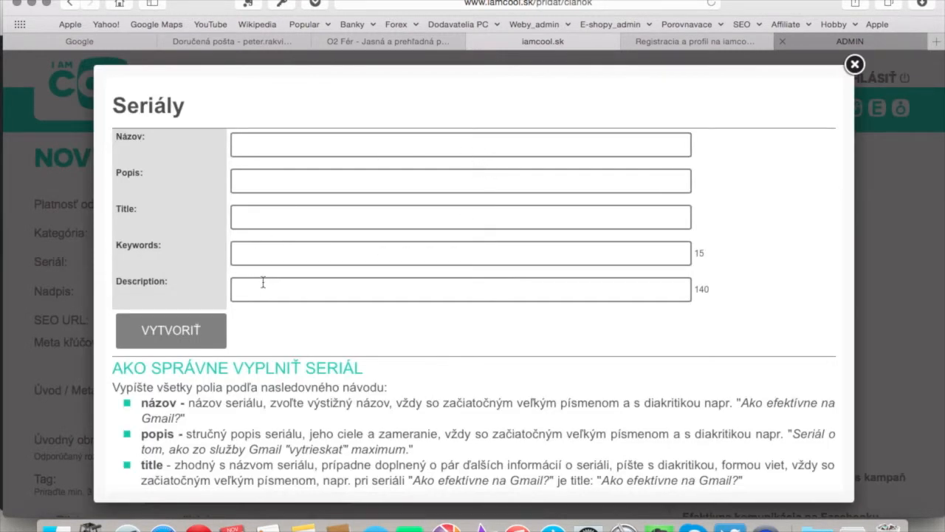
scroll(262, 282, "down", 2)
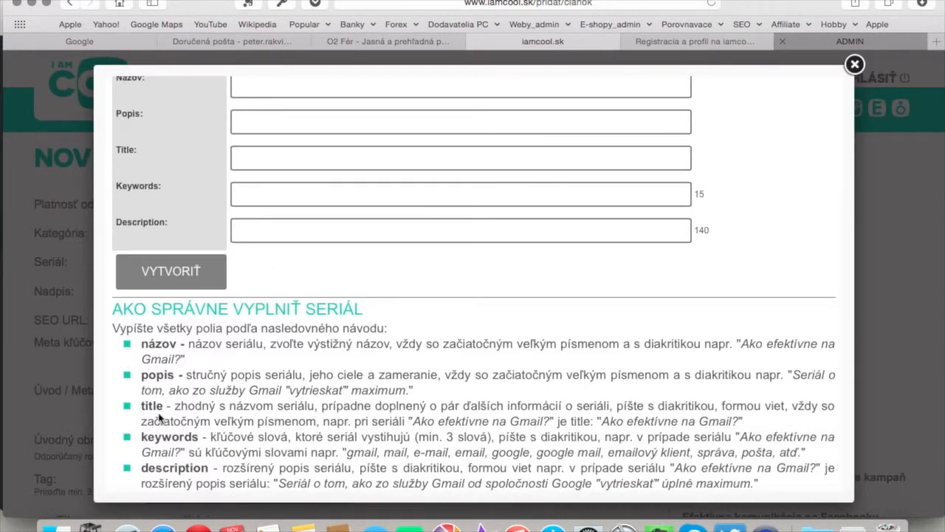
scroll(262, 296, "up", 2)
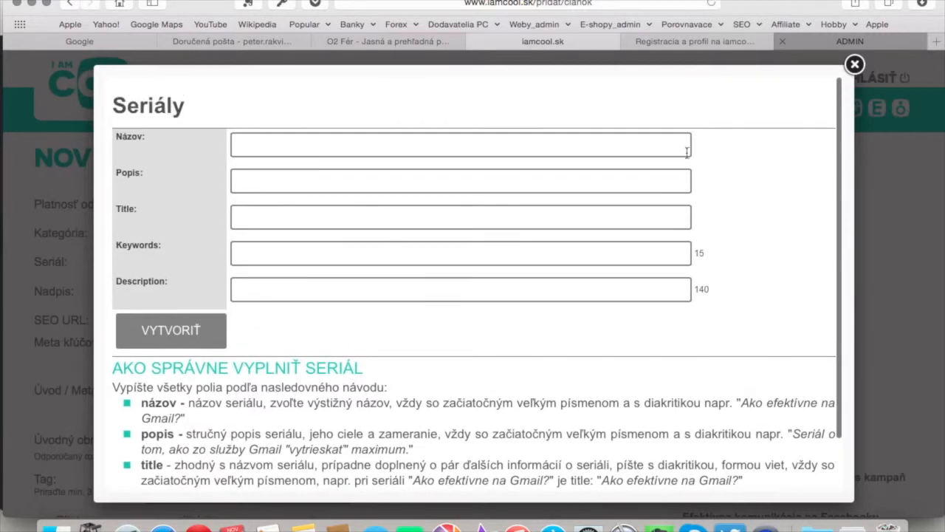
left_click(855, 67)
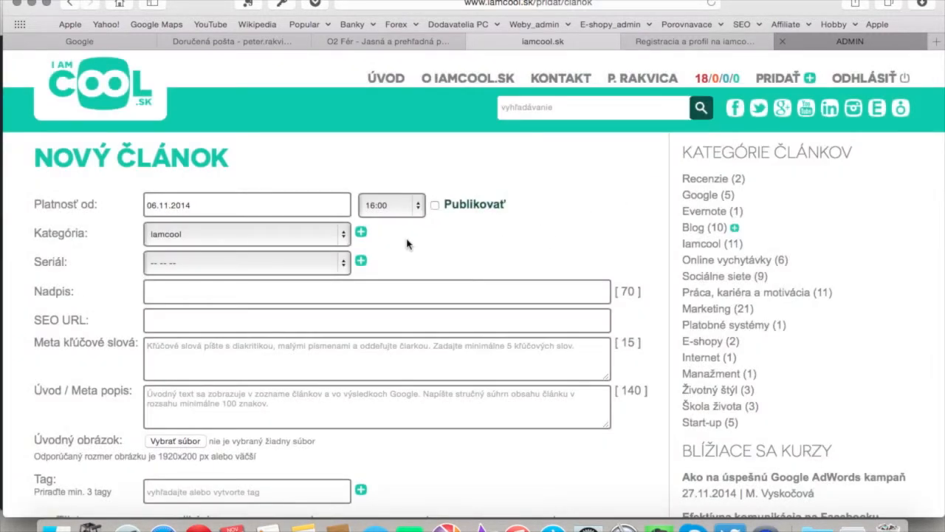
Step: Copy the headline "Ako sa registrovať a vyplniť profil na iamcool.sk" from the Notes draft into Nadpis and generate the SEO URL from it
left_click(185, 293)
scroll(184, 293, "down", 1)
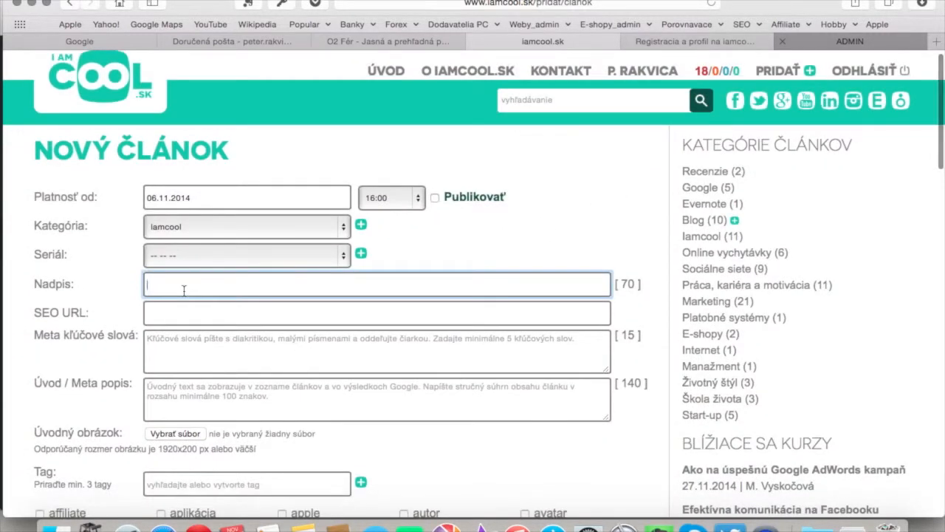
left_click(304, 524)
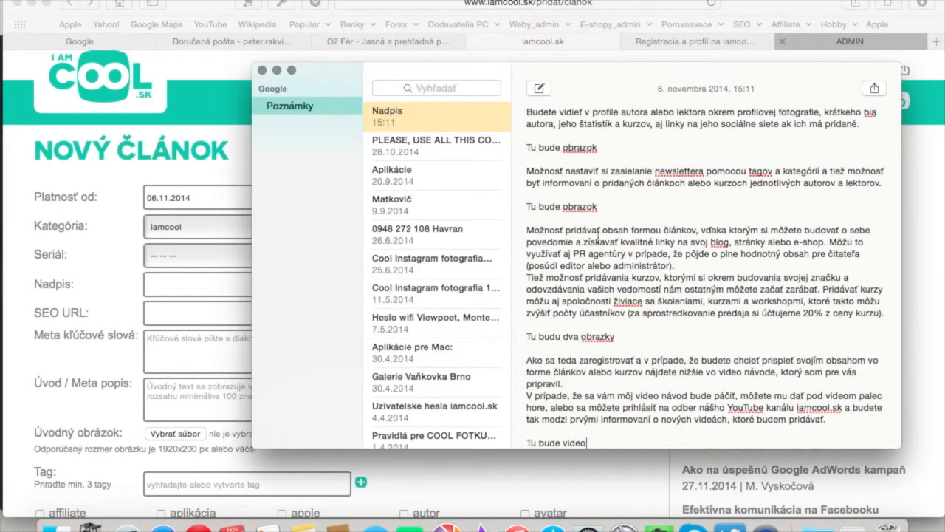
scroll(608, 154, "up", 10)
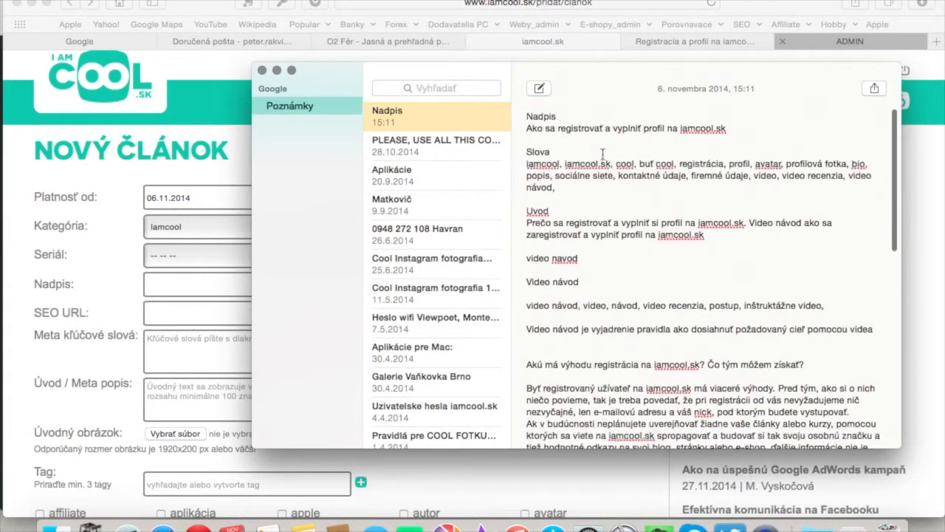
left_click_drag(728, 122, 523, 123)
key("super+c")
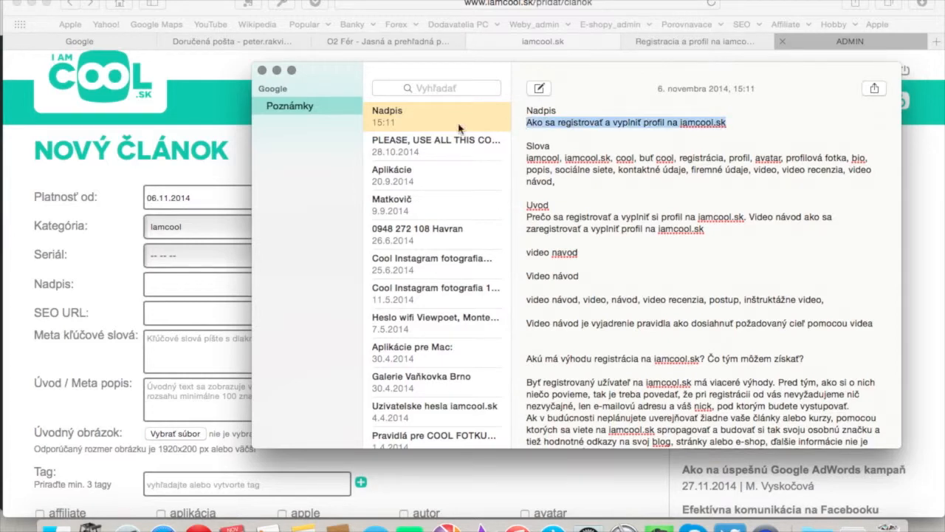
left_click(232, 75)
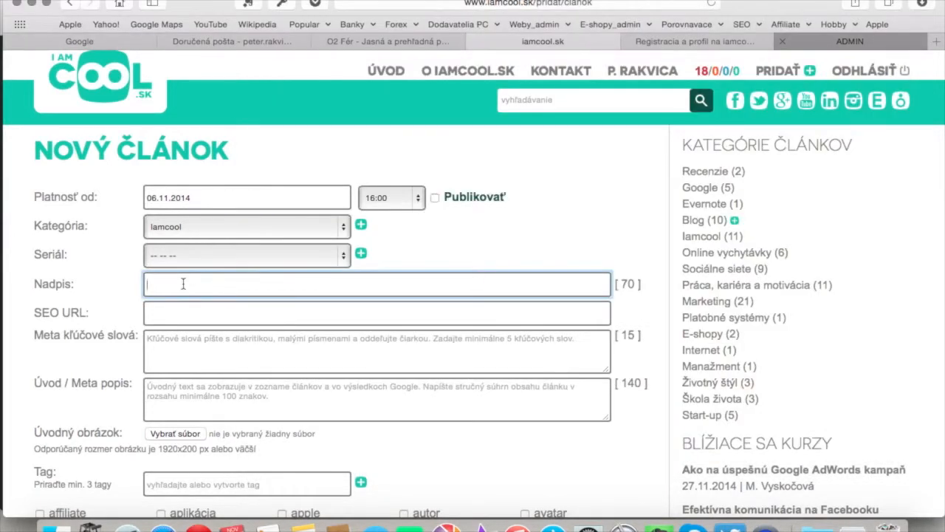
key("super+v")
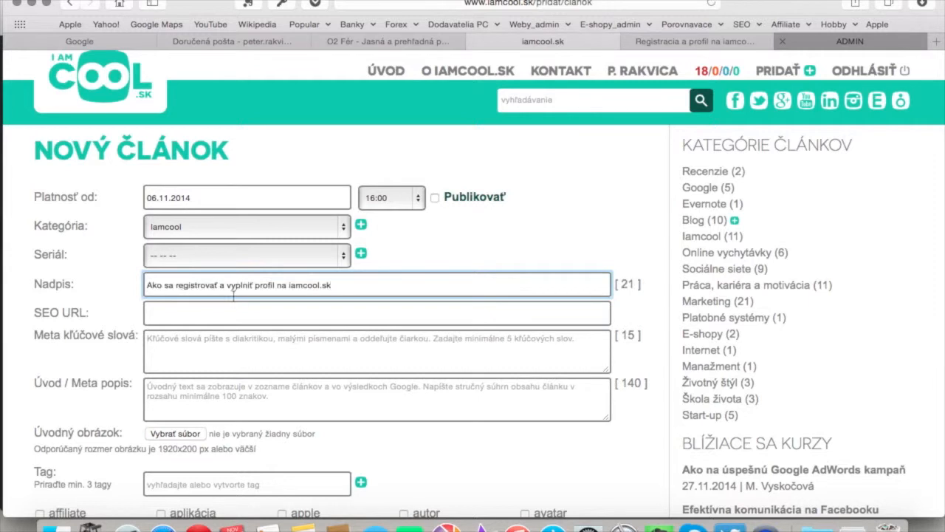
left_click(218, 313)
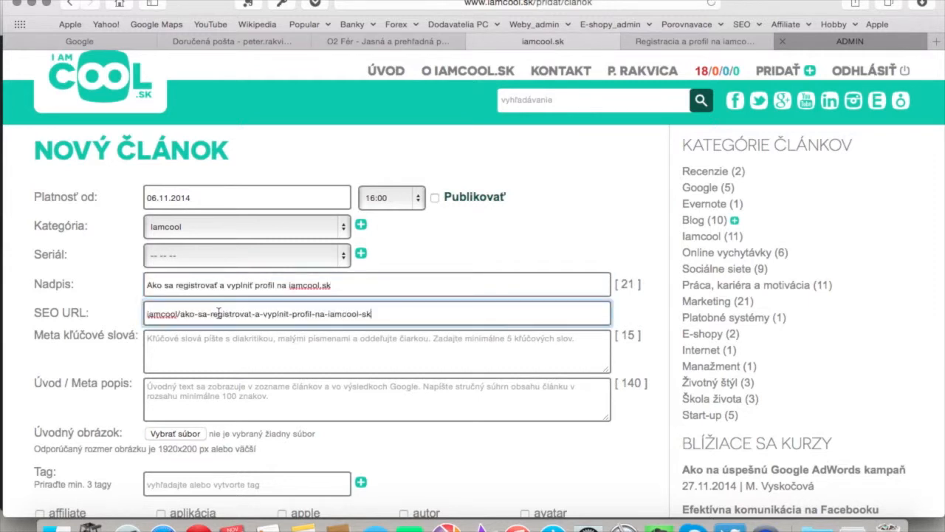
Step: Copy the keyword list under "Slova" in the Notes draft into the article's Meta kľúčové slová
left_click(195, 350)
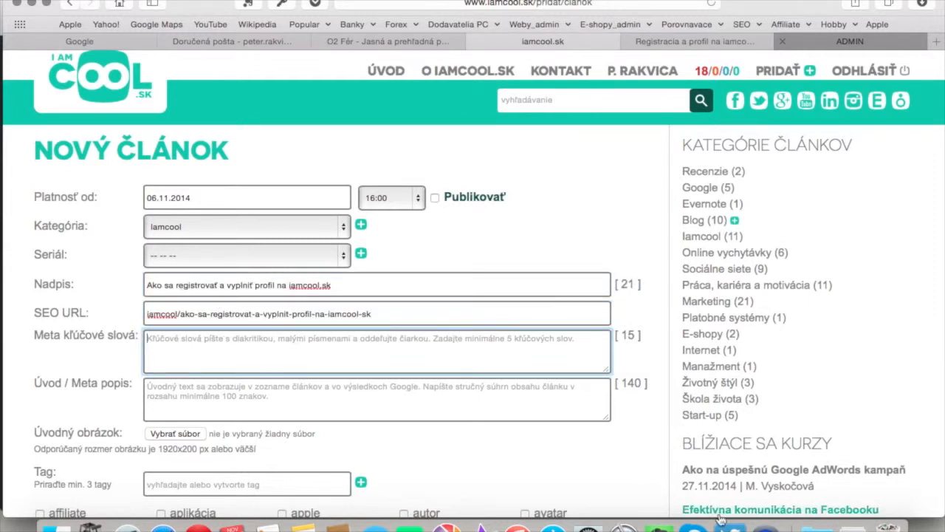
left_click(304, 525)
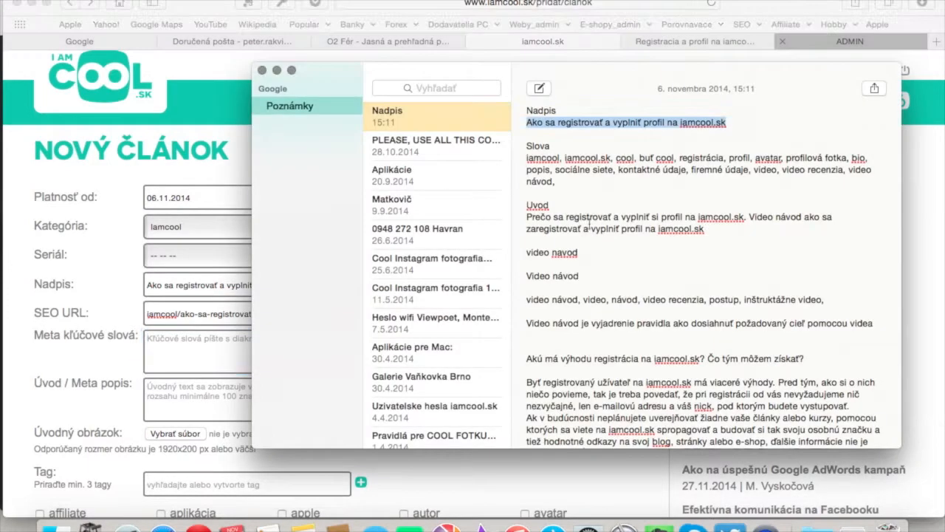
left_click_drag(556, 183, 526, 161)
key("super+c")
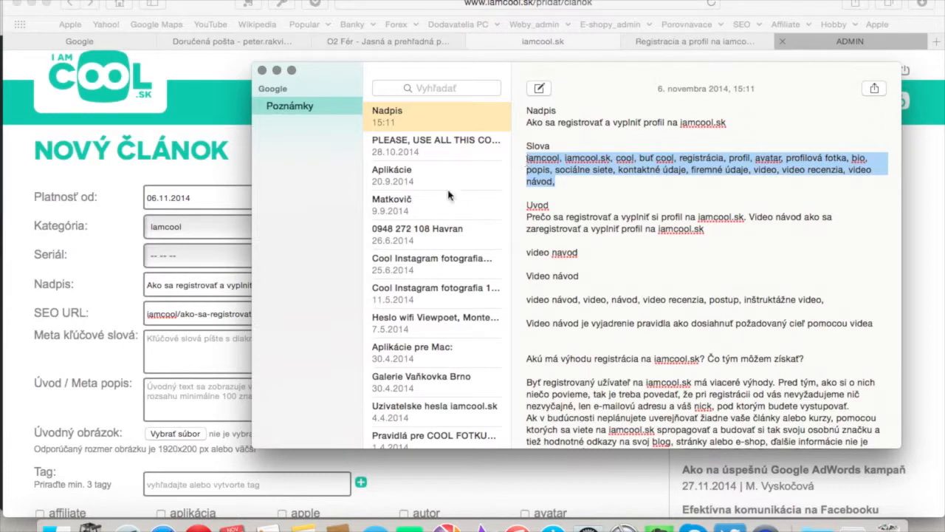
left_click(186, 361)
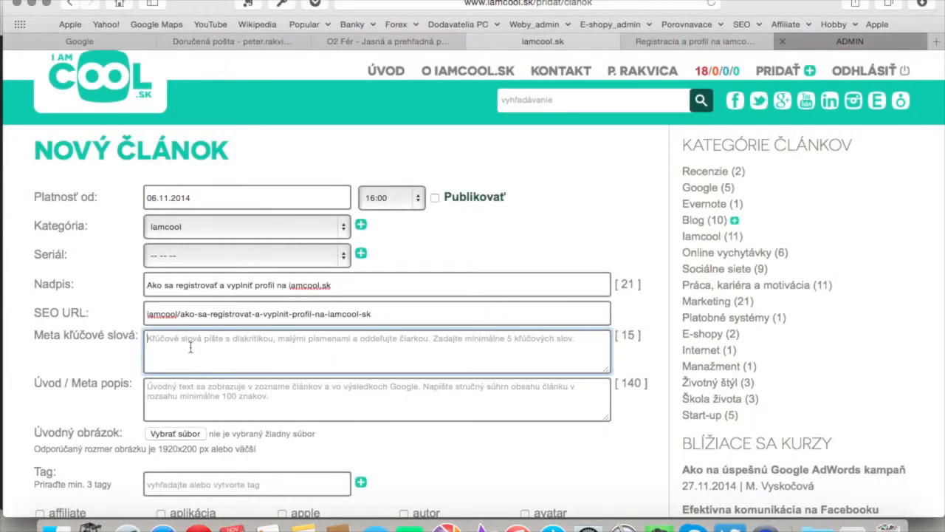
key("super+v")
Step: Copy the introduction under "Uvod" in the Notes draft into Úvod / Meta popis and end it with a full stop
left_click(214, 396)
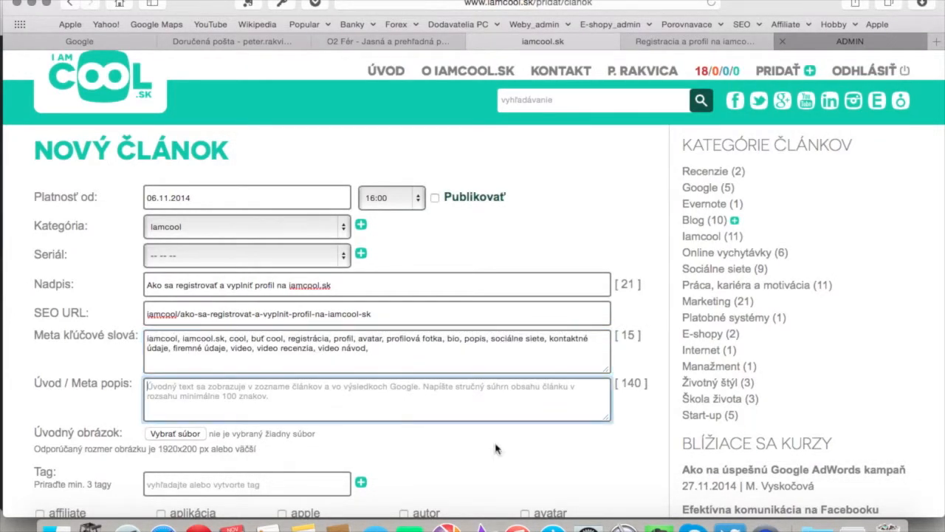
left_click(334, 527)
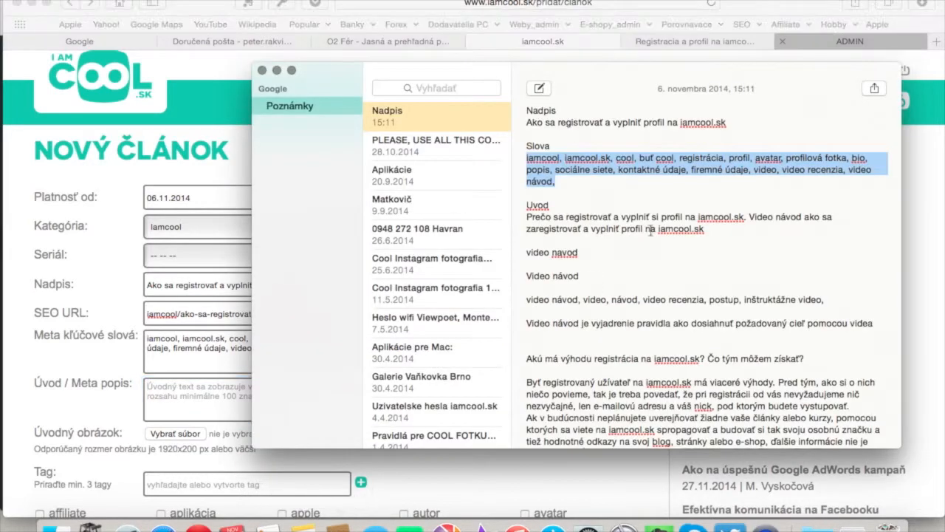
left_click_drag(707, 230, 524, 218)
key("super+c")
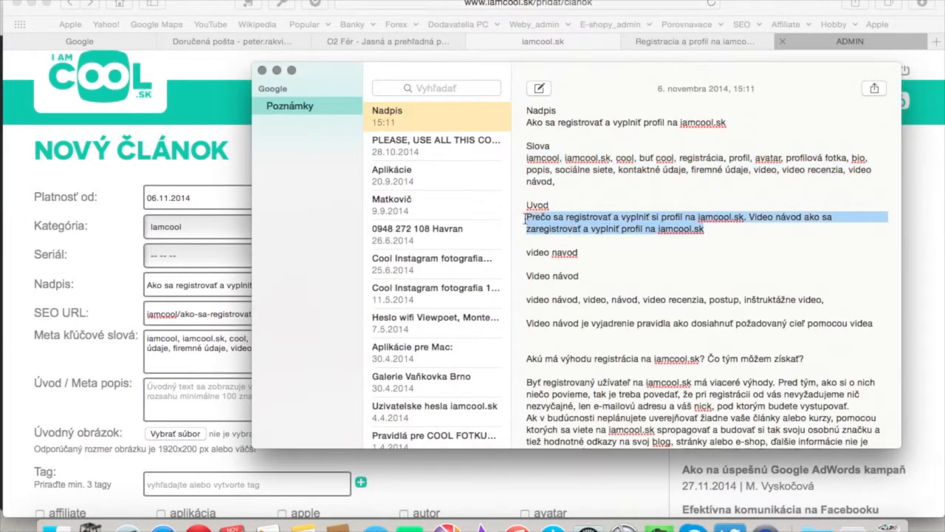
left_click(191, 397)
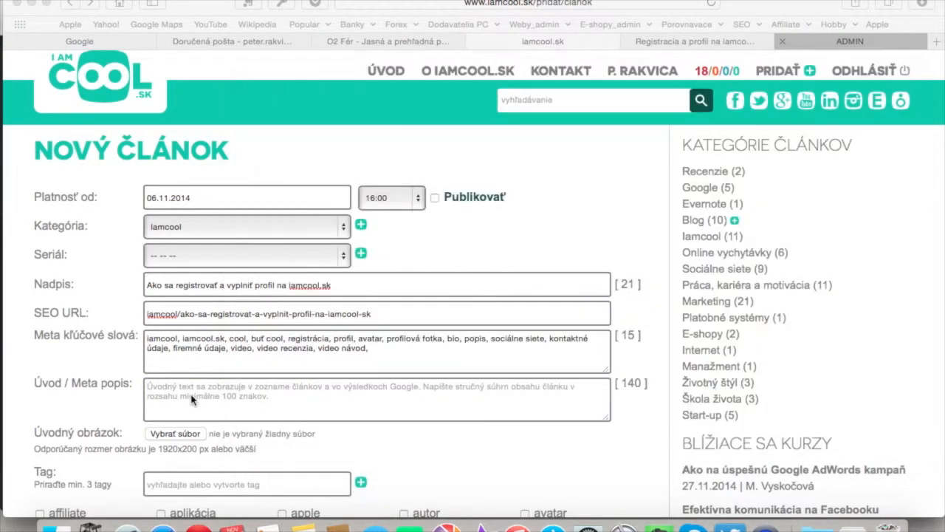
key("super+v")
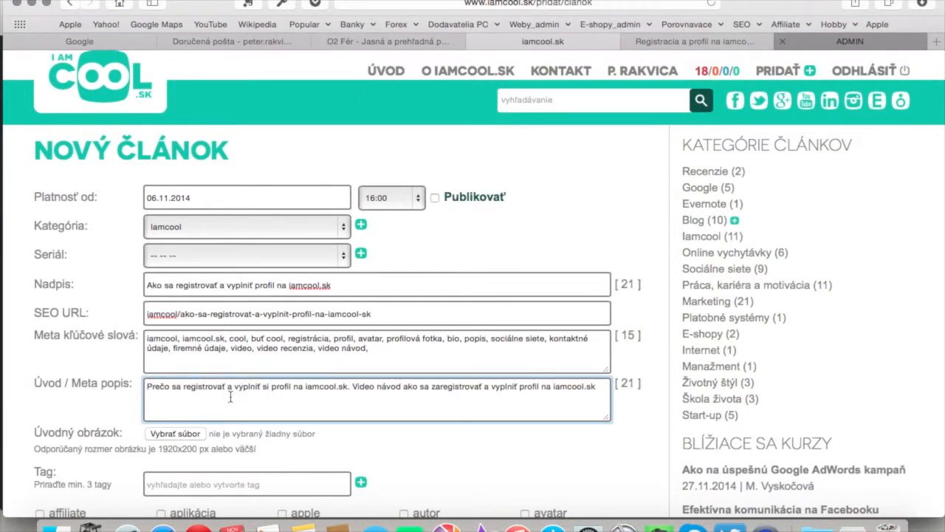
type(".")
Step: Choose Ako_sa_registrovat_a_vyplniť_profil_na_iamcoolsk.jpg from the Stiahnuté folder as the article's Úvodný obrázok
left_click(184, 440)
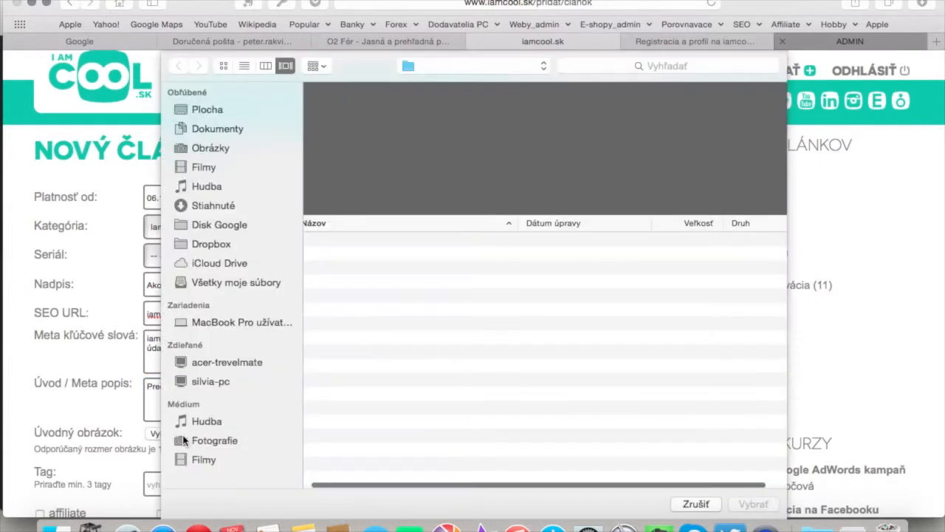
left_click(242, 205)
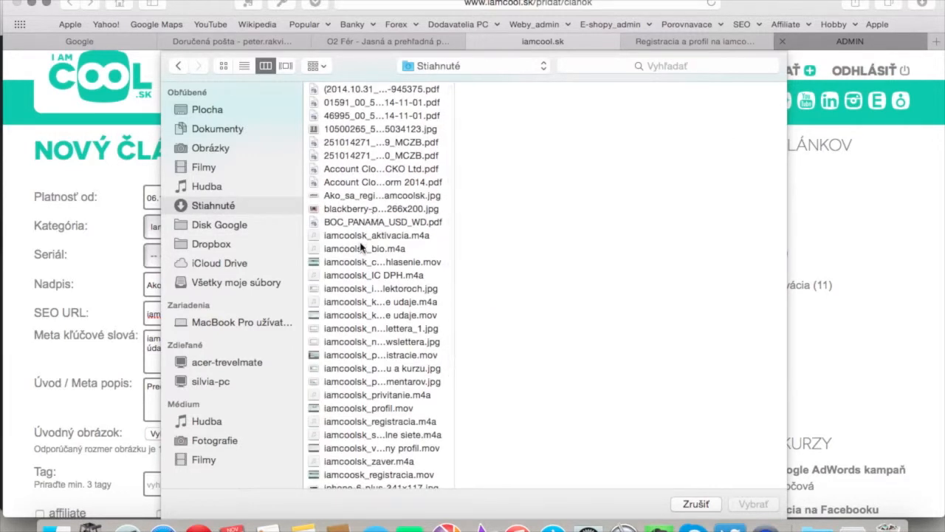
scroll(361, 279, "down", 5)
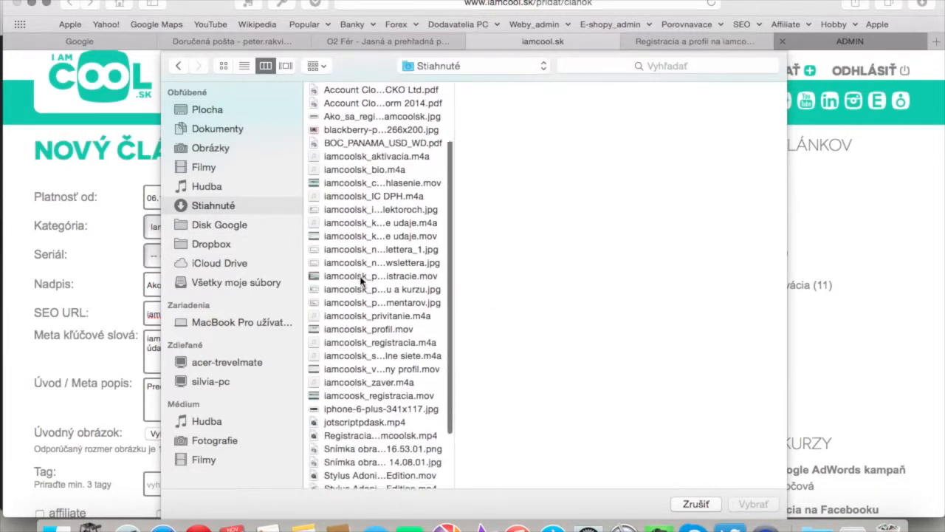
scroll(362, 279, "down", 3)
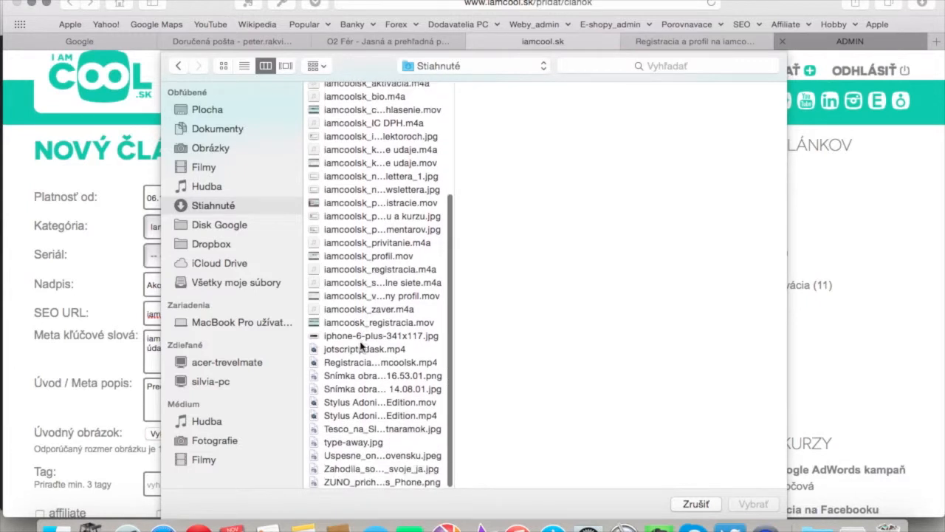
scroll(362, 369, "up", 3)
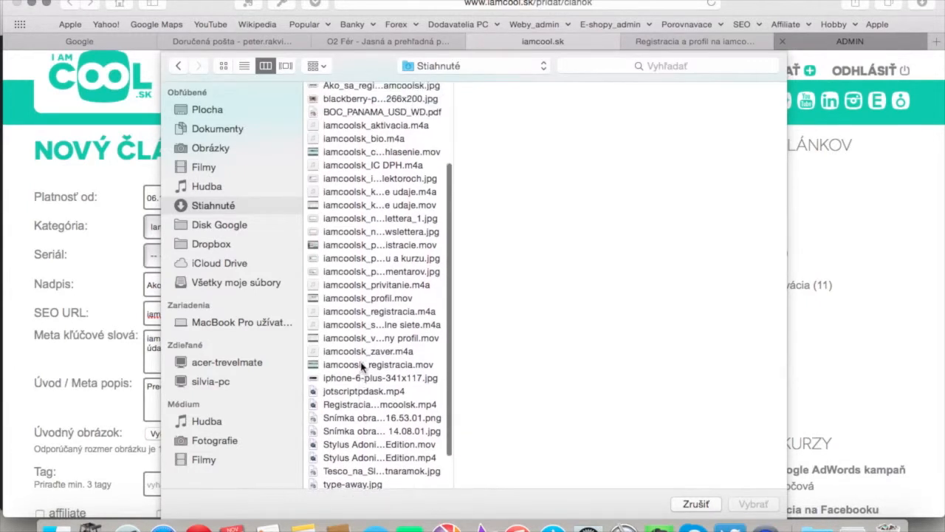
scroll(362, 366, "up", 2)
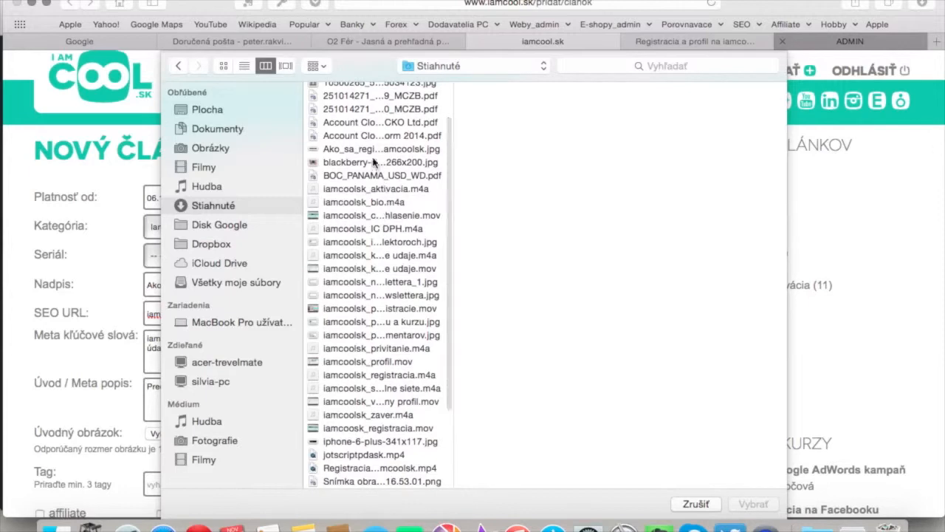
left_click(377, 150)
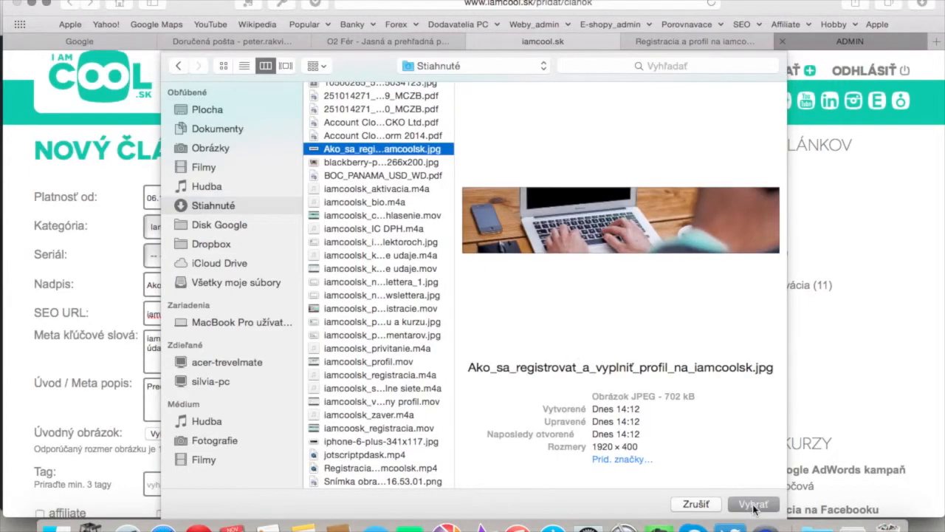
left_click(753, 504)
Step: Go through the available tags and assign "prezentácia" and "sociálne siete" to the article
scroll(482, 366, "down", 3)
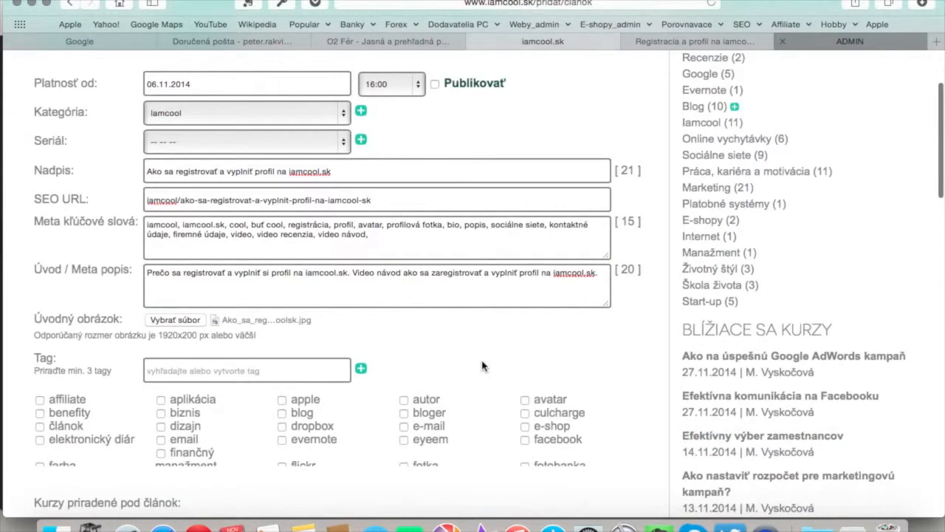
scroll(482, 366, "down", 2)
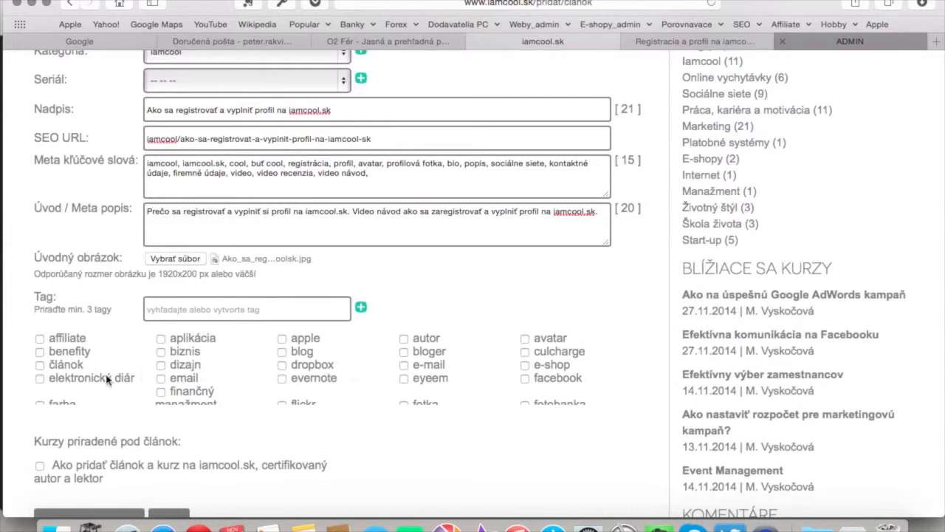
scroll(235, 367, "down", 2)
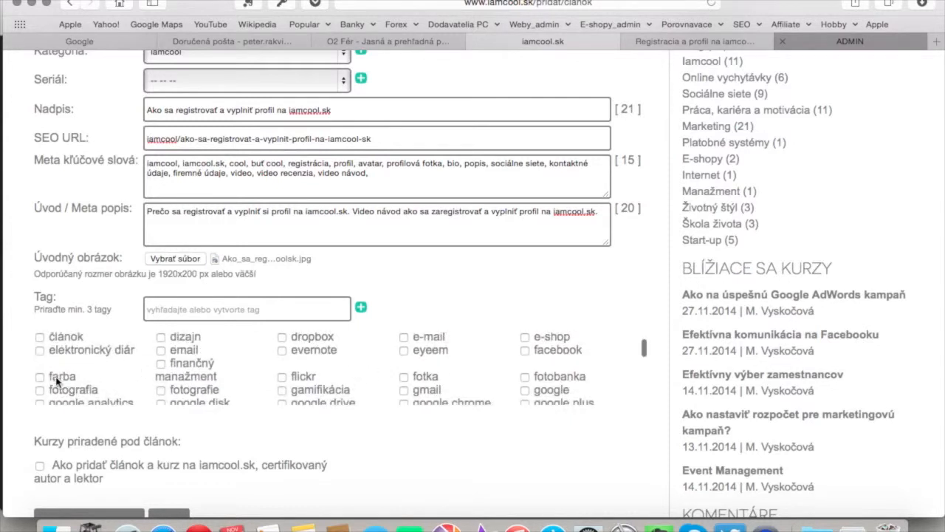
scroll(263, 376, "down", 2)
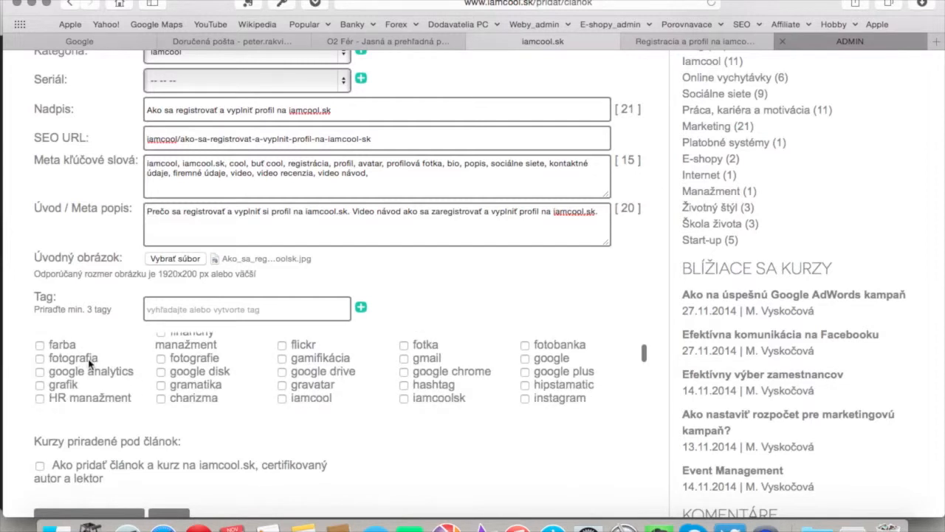
scroll(95, 375, "down", 1)
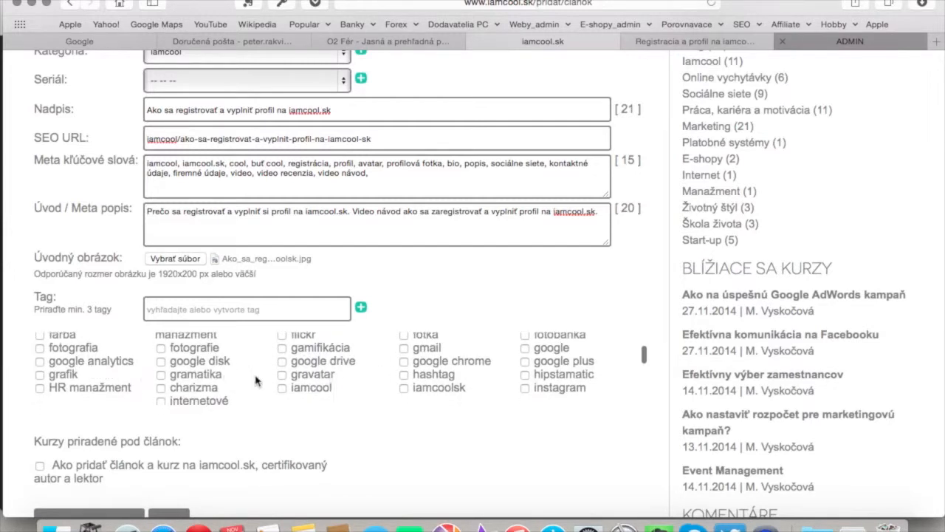
scroll(184, 380, "down", 2)
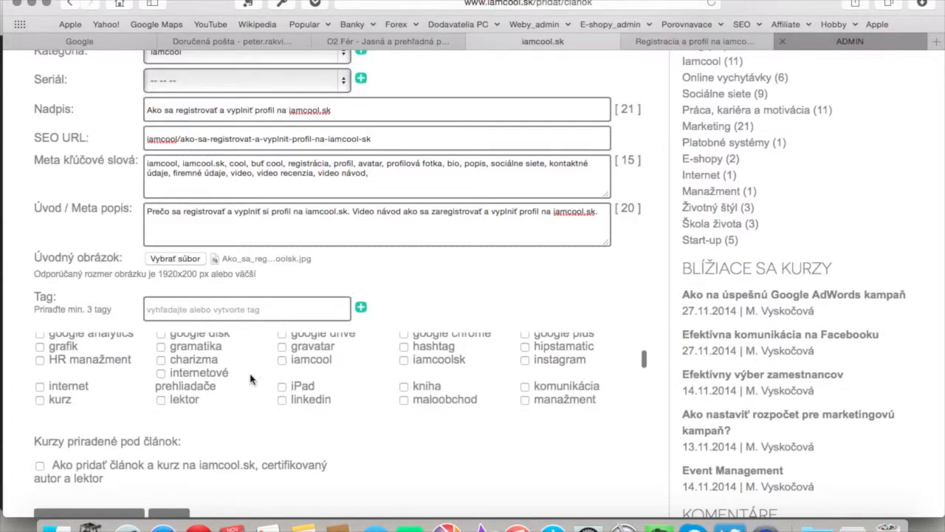
scroll(270, 378, "down", 2)
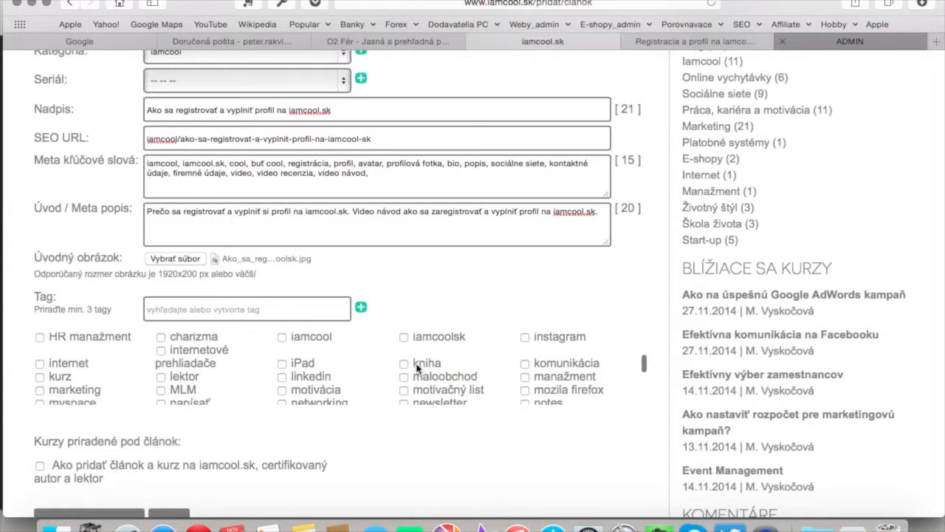
scroll(204, 391, "down", 2)
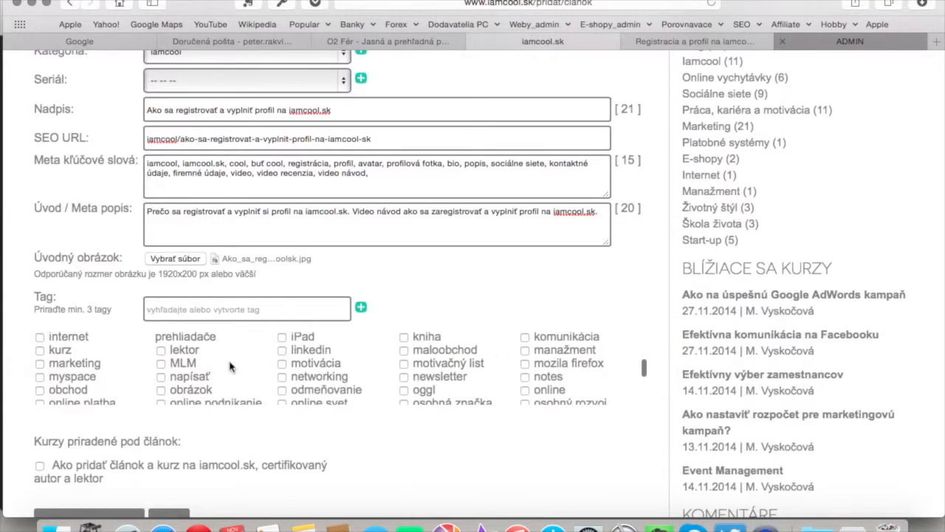
scroll(177, 365, "down", 2)
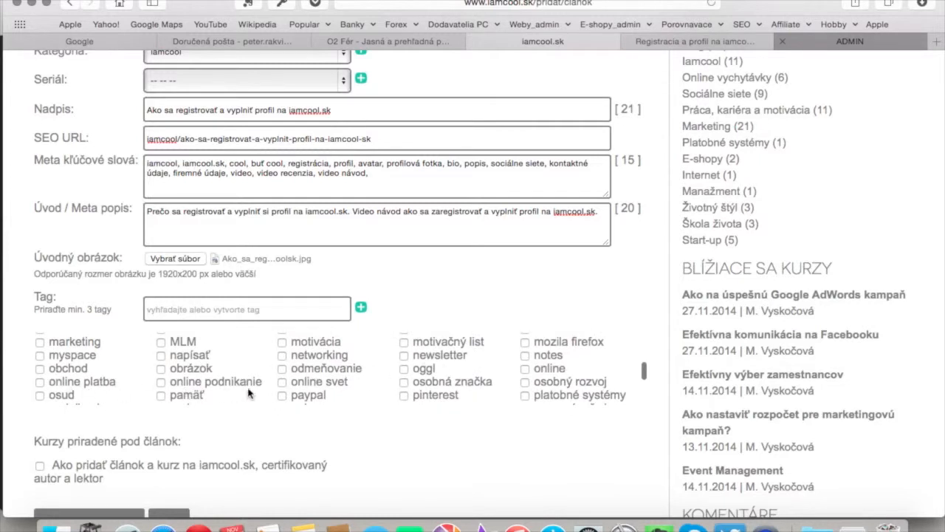
scroll(350, 386, "down", 3)
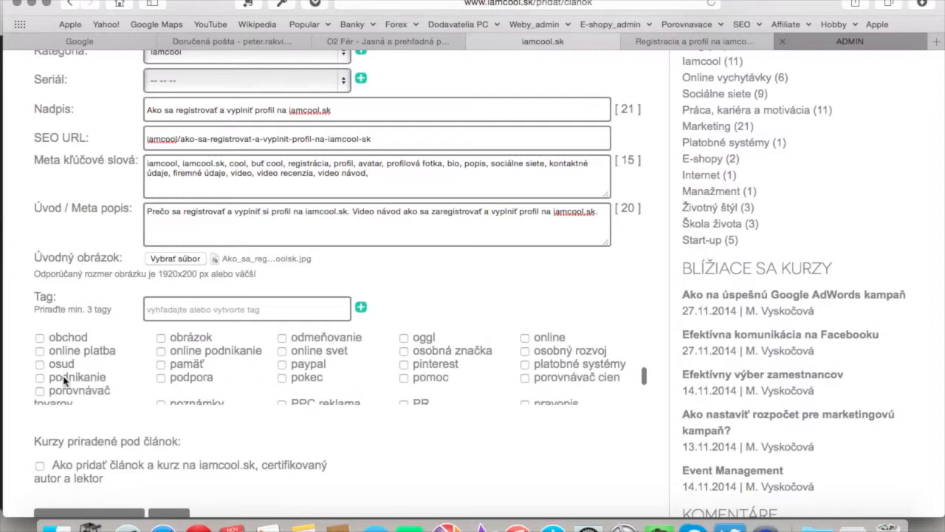
scroll(458, 390, "down", 1)
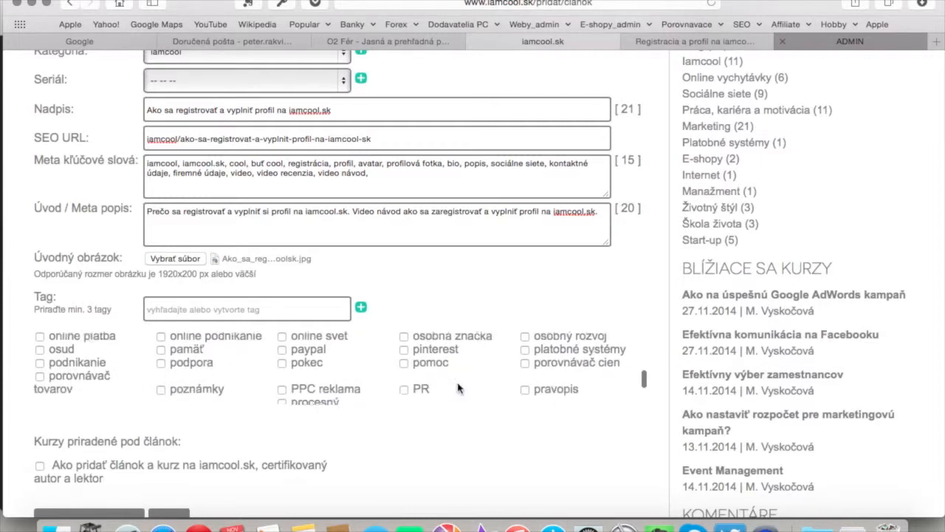
scroll(237, 391, "down", 2)
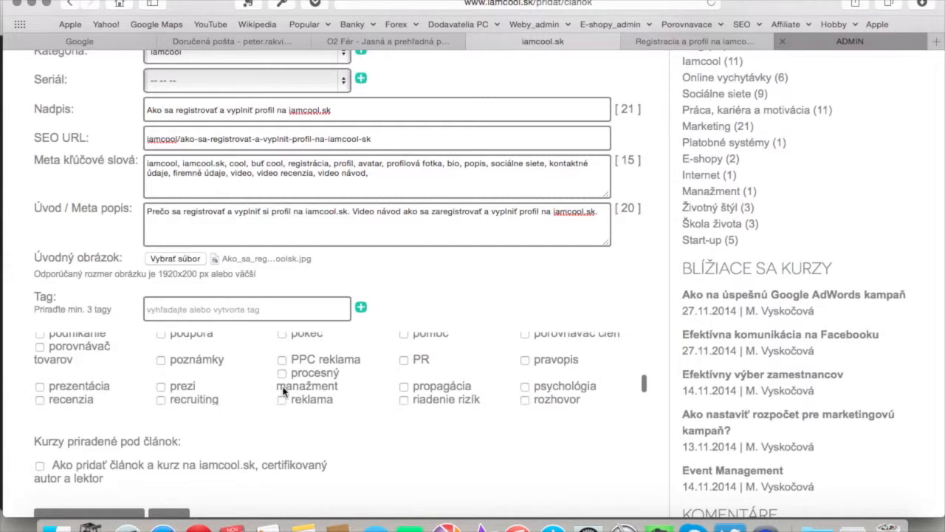
scroll(295, 392, "down", 2)
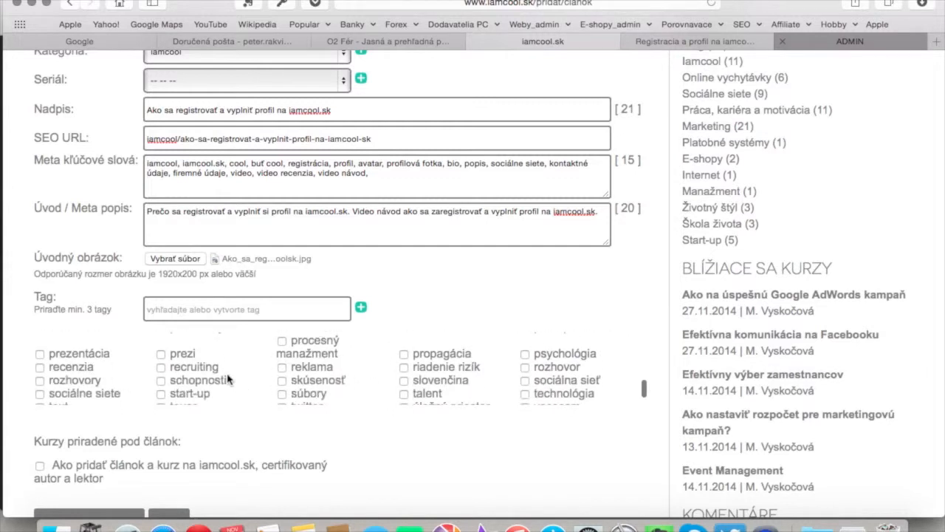
left_click(41, 355)
scroll(341, 379, "down", 2)
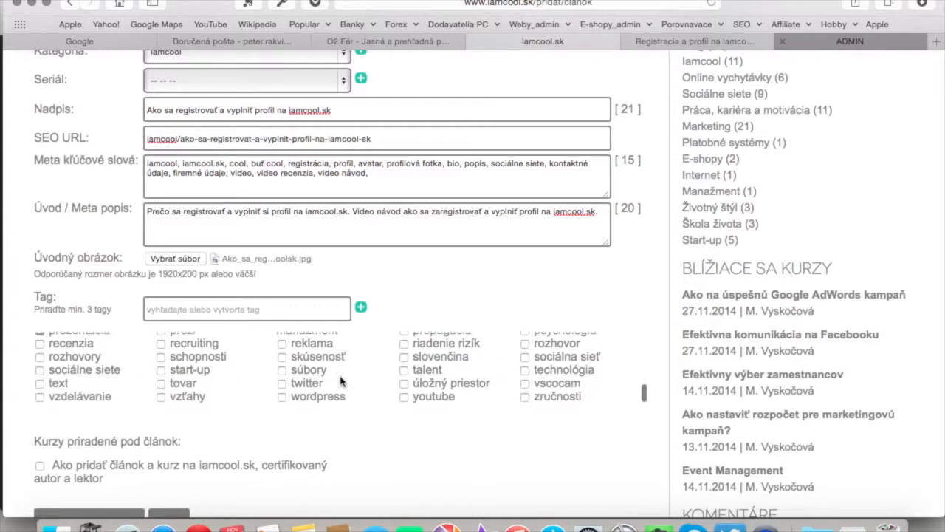
left_click(40, 369)
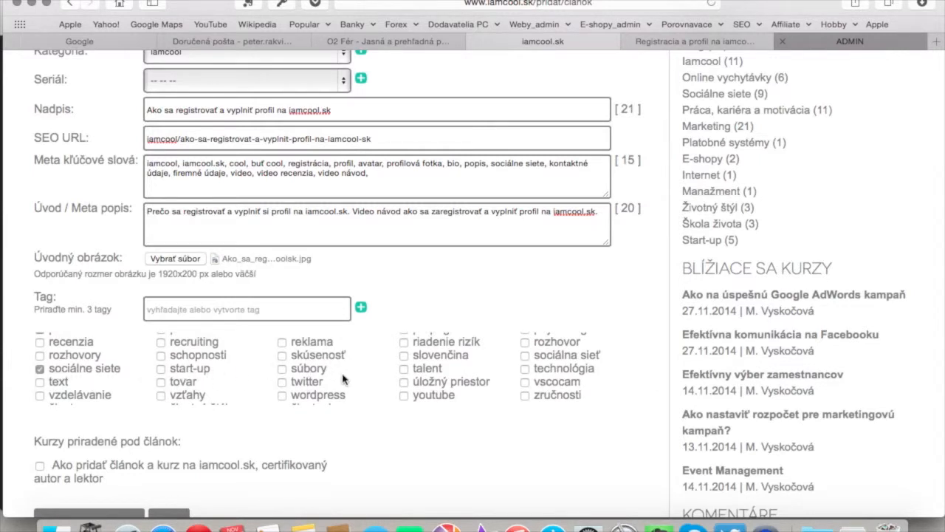
Step: Find the "iamcool" and "iamcoolsk" tags in the tag list and assign both to the article
scroll(387, 373, "down", 1)
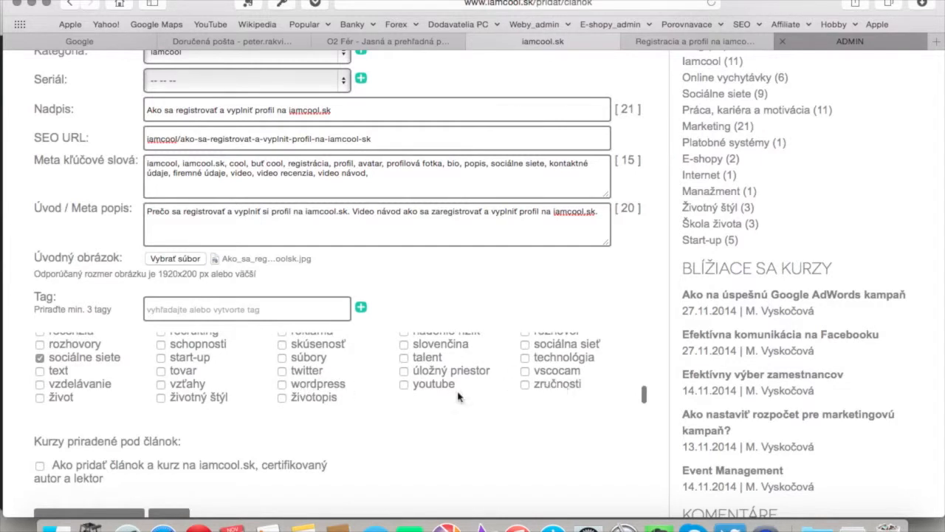
scroll(132, 402, "up", 4)
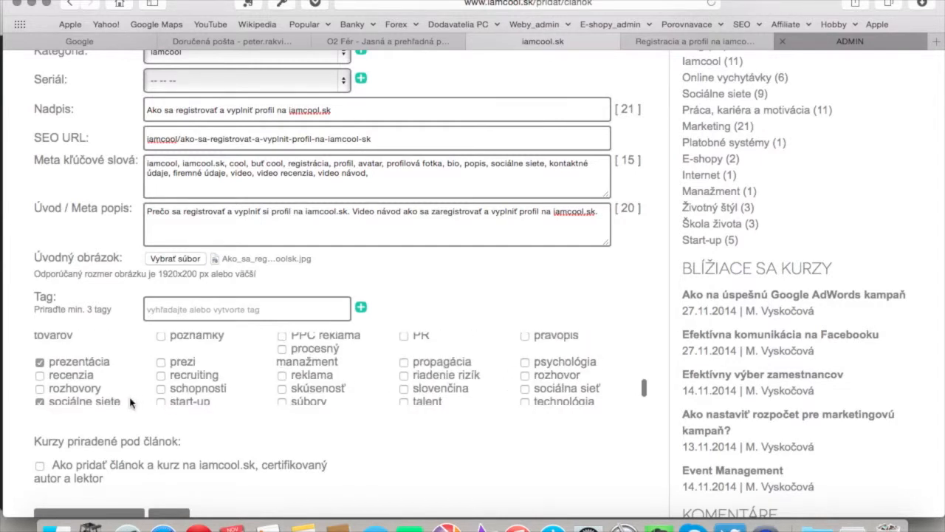
scroll(189, 391, "up", 5)
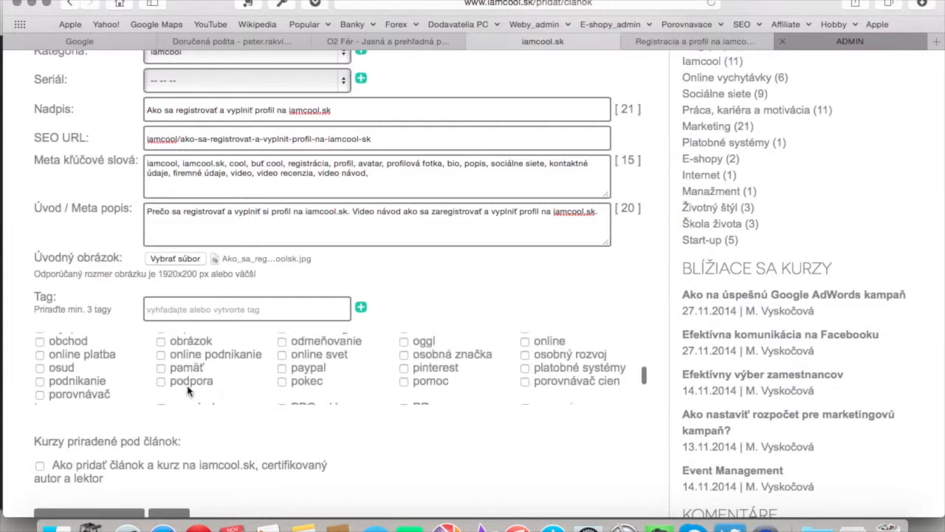
scroll(210, 390, "up", 2)
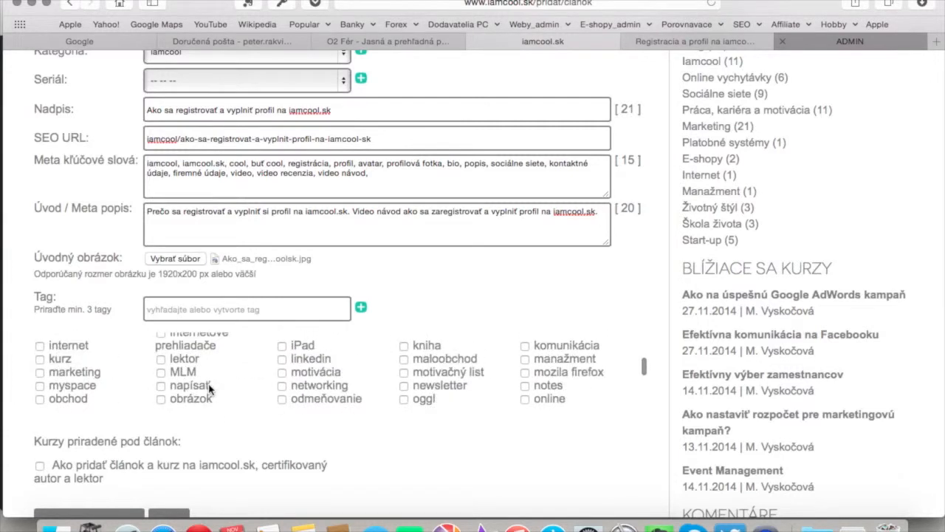
scroll(209, 389, "up", 3)
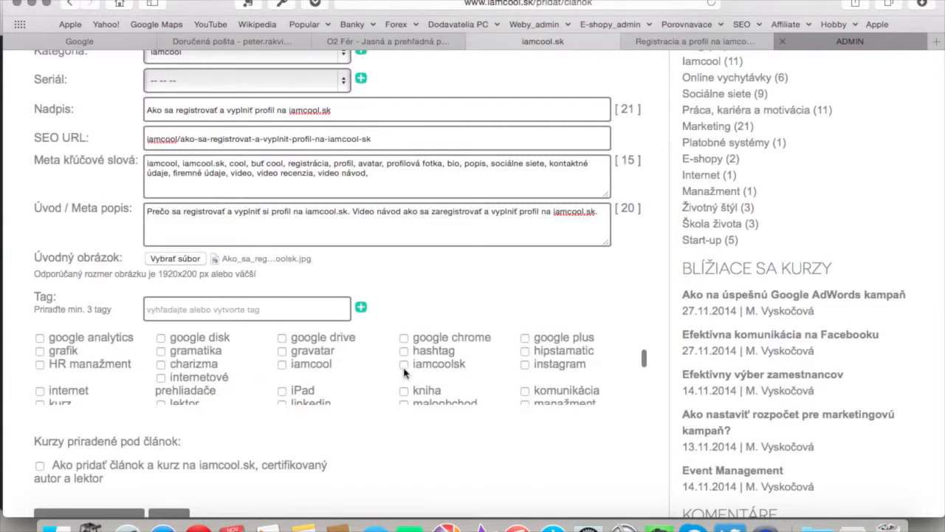
left_click(282, 367)
scroll(329, 388, "down", 10)
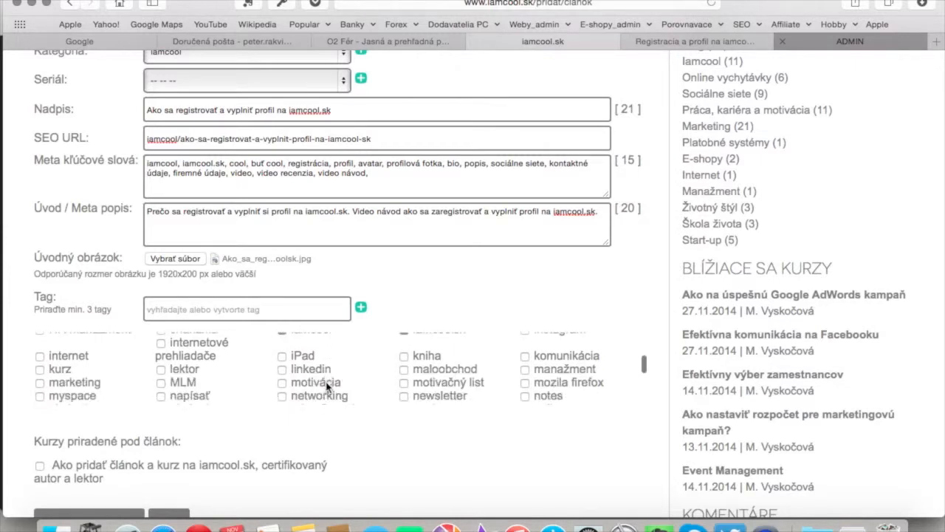
scroll(327, 388, "down", 2)
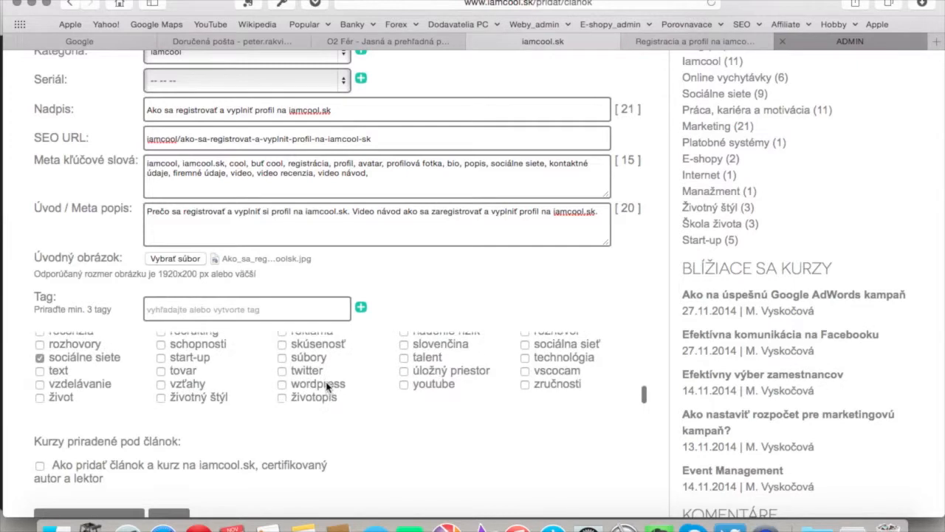
Step: Start a new tag, copy "video navod" from the Notes draft into Tag and set Subdoména to video-navod
left_click(361, 307)
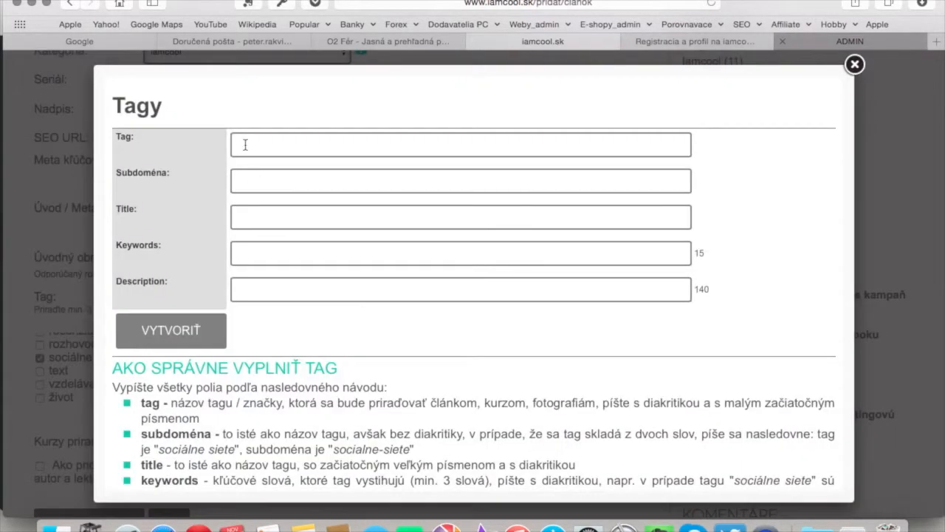
left_click(242, 140)
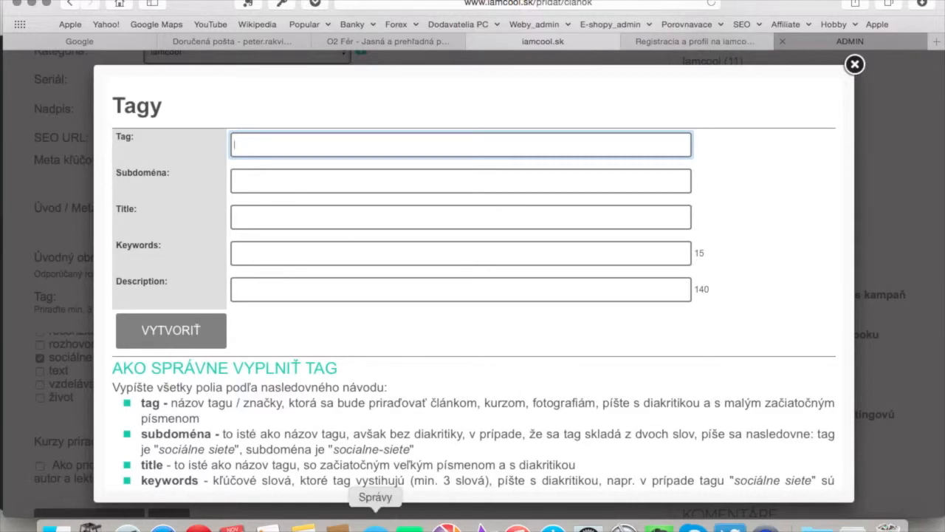
left_click(303, 526)
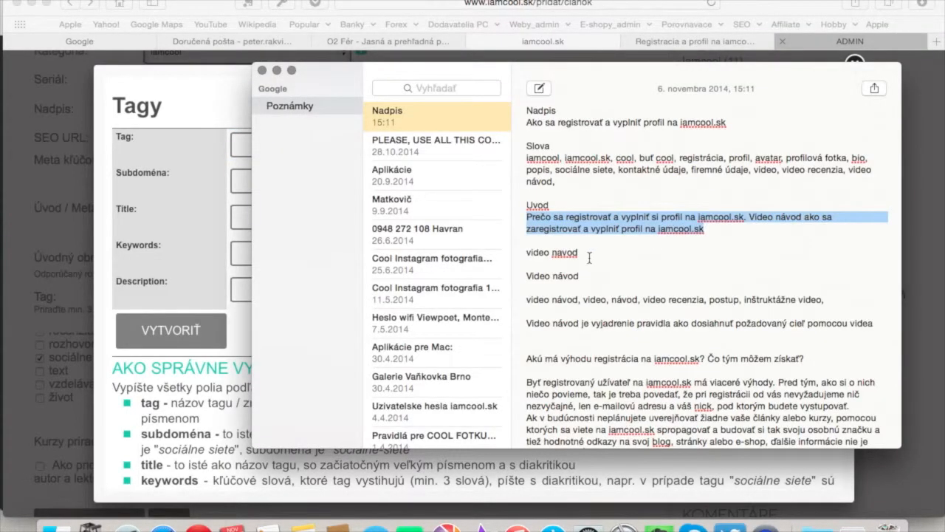
left_click(589, 254)
left_click_drag(587, 251, 536, 251)
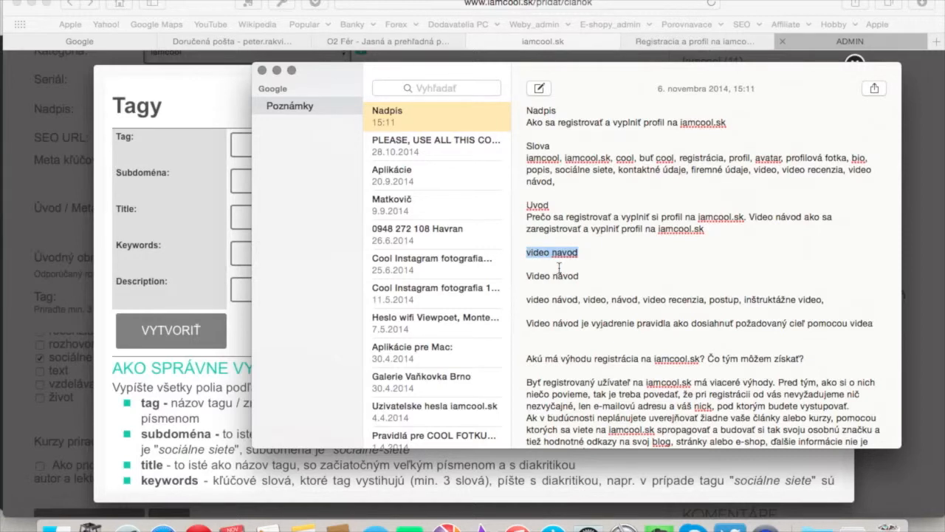
left_click(225, 126)
left_click(271, 151)
type("video navod")
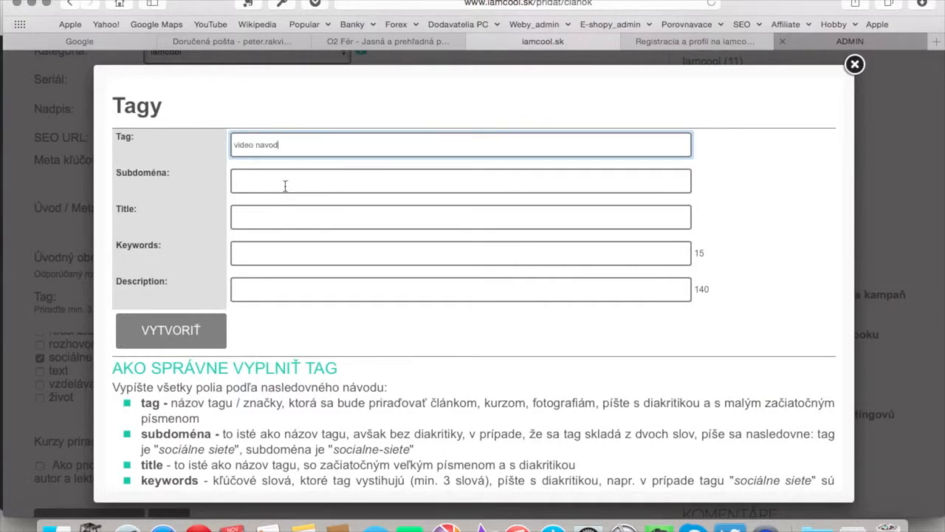
left_click(285, 185)
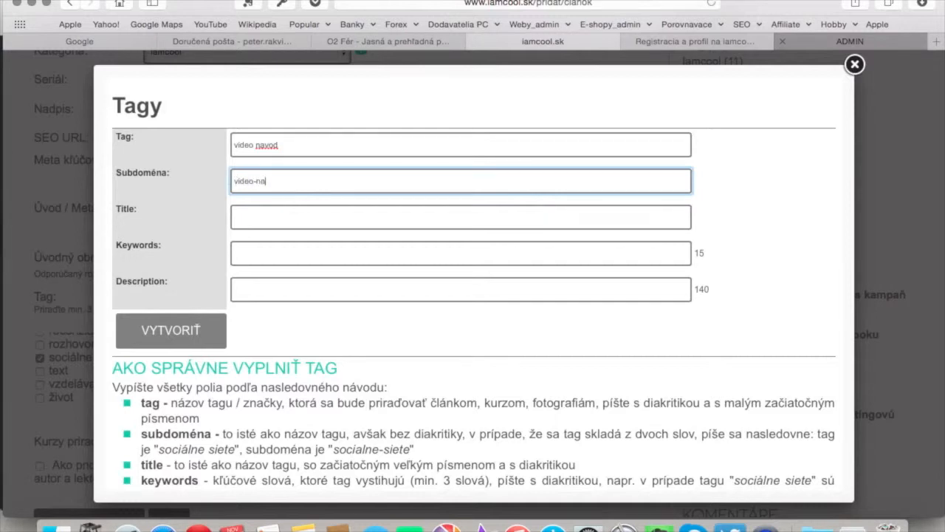
Step: Copy "Video návod" from the Notes draft into the new tag's Title
left_click(256, 217)
left_click(303, 526)
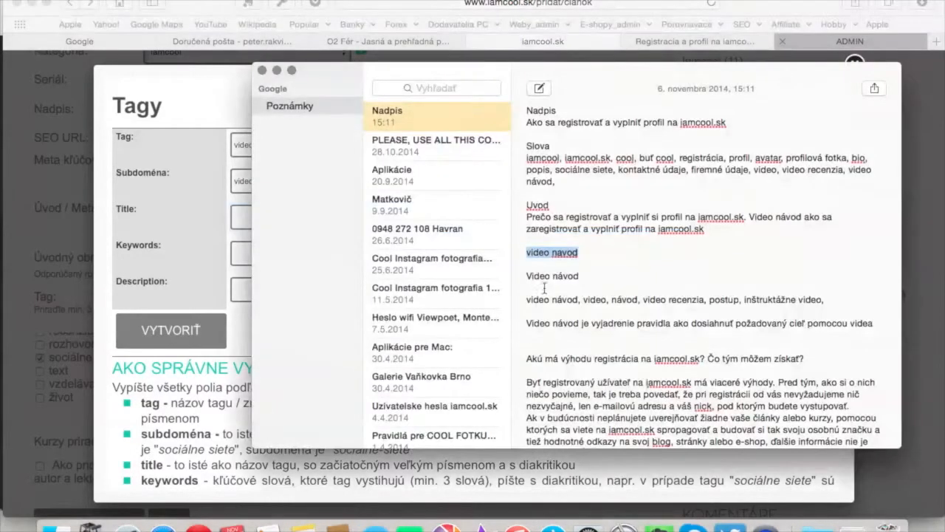
left_click_drag(579, 276, 514, 274)
key("super+c")
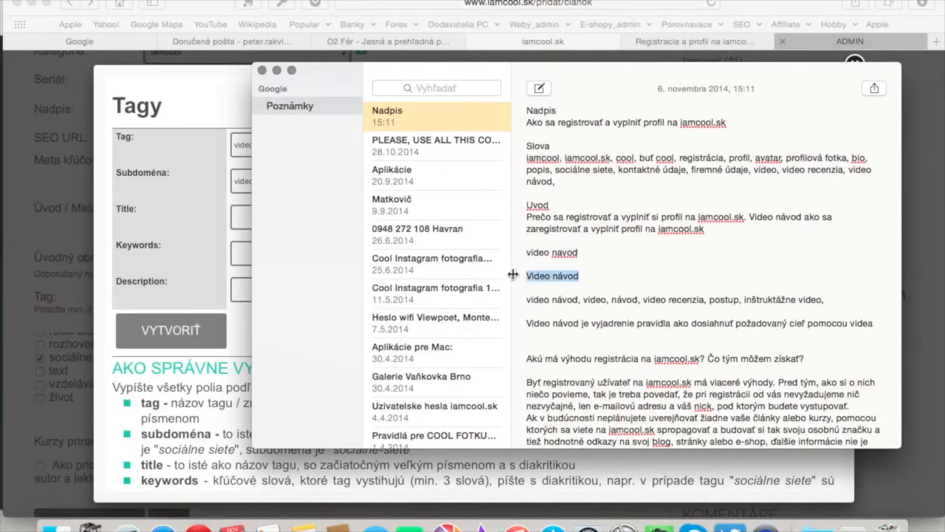
left_click(237, 93)
key("super+v")
Step: Copy "video návod, video, návod, video recenzia, postup, inštruktážne video," from the Notes draft into the new tag's Keywords
left_click(262, 250)
left_click(295, 526)
left_click_drag(826, 298, 522, 296)
key("super+c")
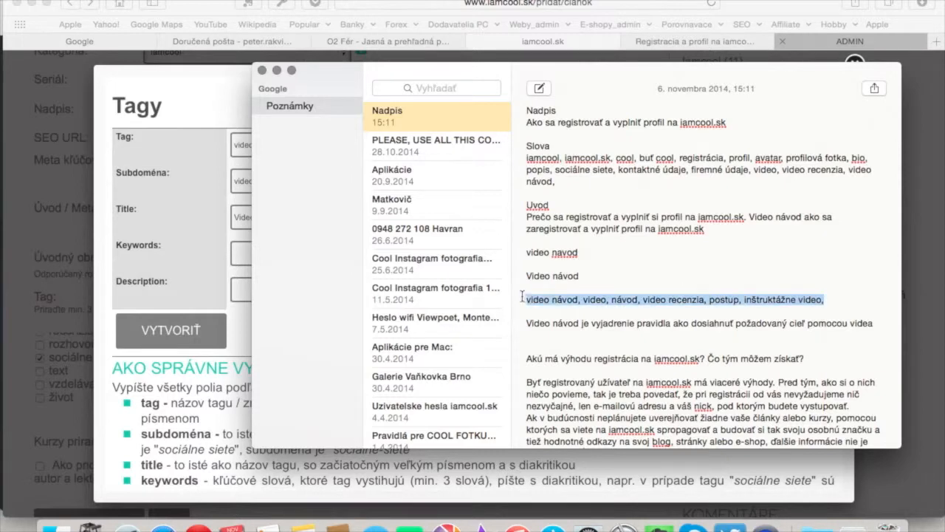
left_click(213, 121)
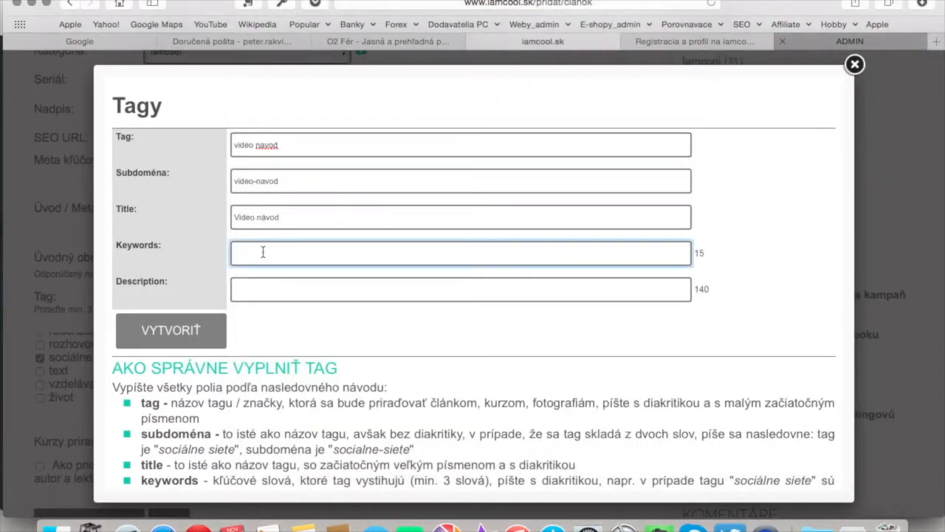
key("super+v")
Step: Copy "Video návod je vyjadrenie pravidla ako dosiahnuť požadovaný cieľ pomocou videa" from the Notes draft into the new tag's Description
left_click(248, 293)
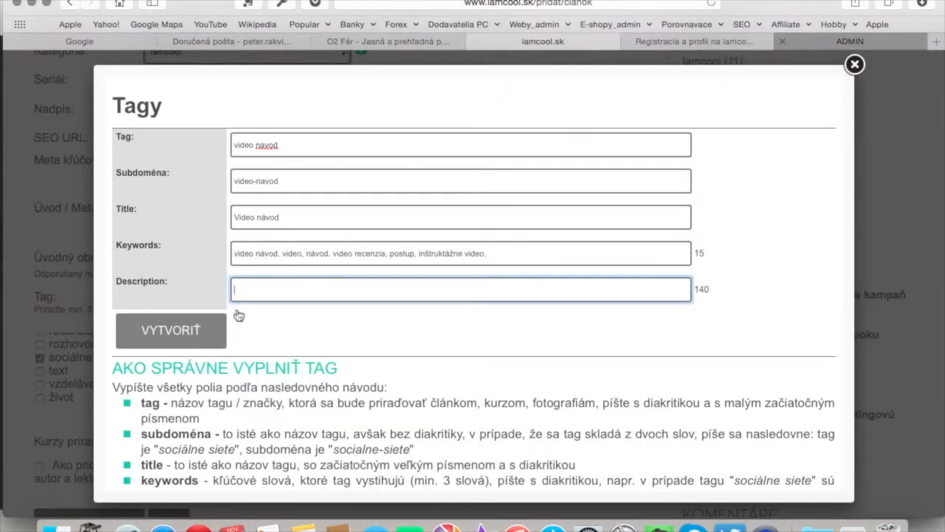
left_click(317, 523)
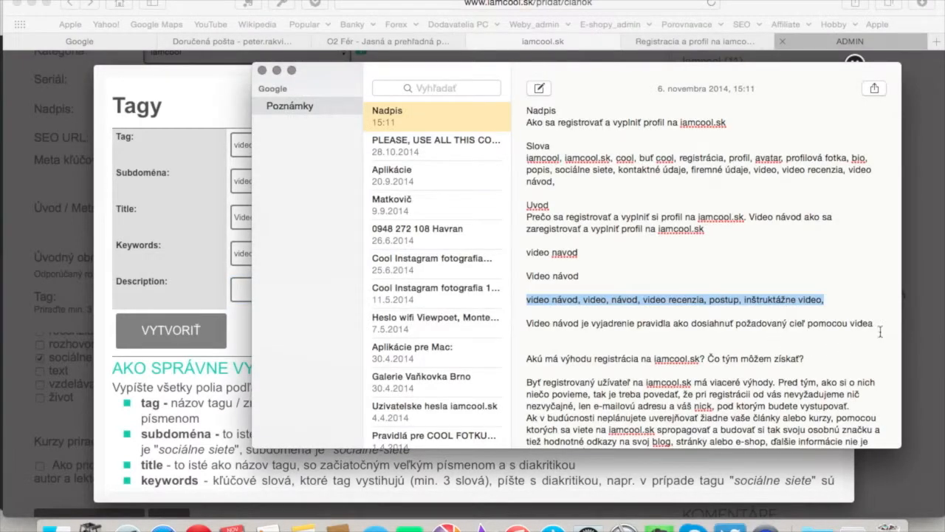
left_click_drag(878, 323, 525, 323)
key("super+c")
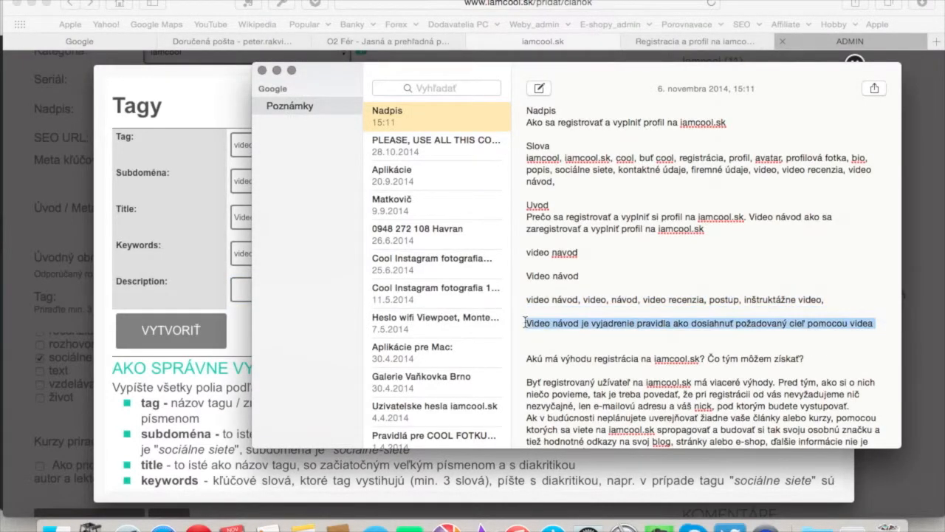
left_click(209, 117)
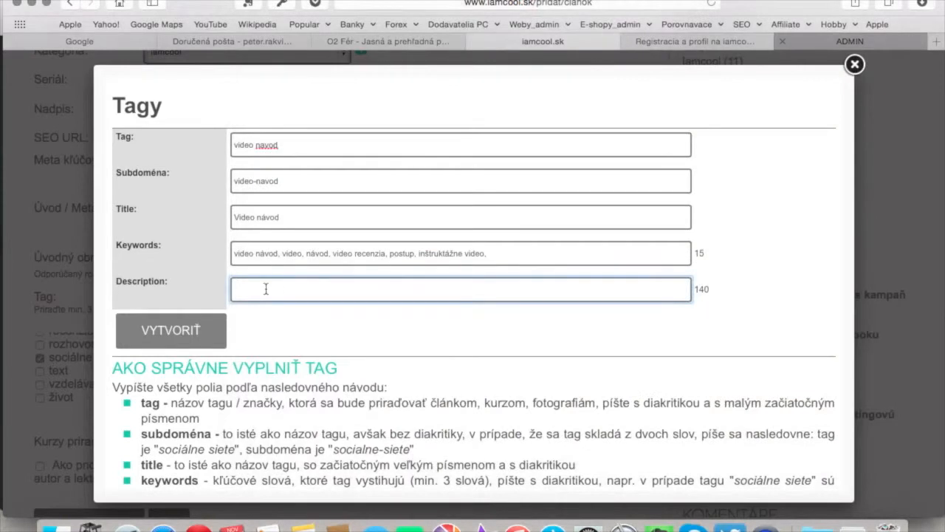
key("super+v")
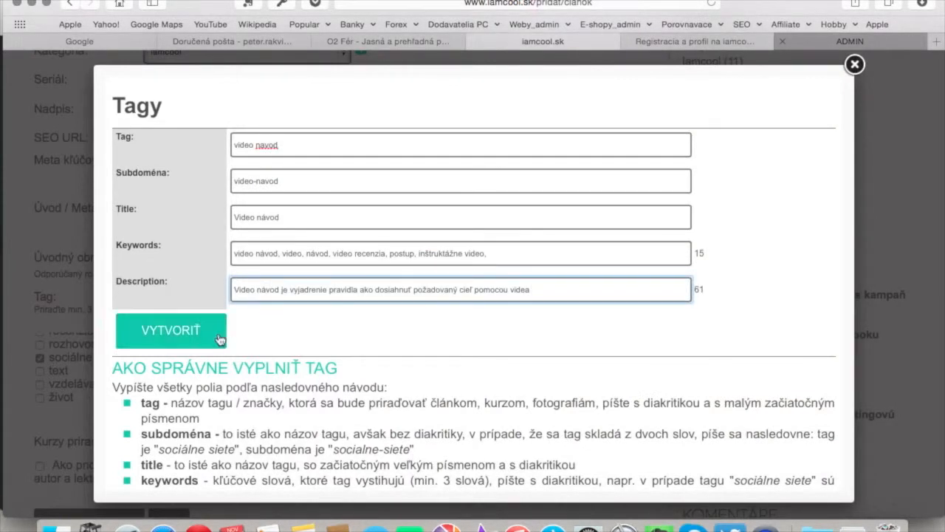
Step: Review the tag-filling instructions, create the "video navod" tag and close the Tagy dialog
scroll(211, 402, "down", 2)
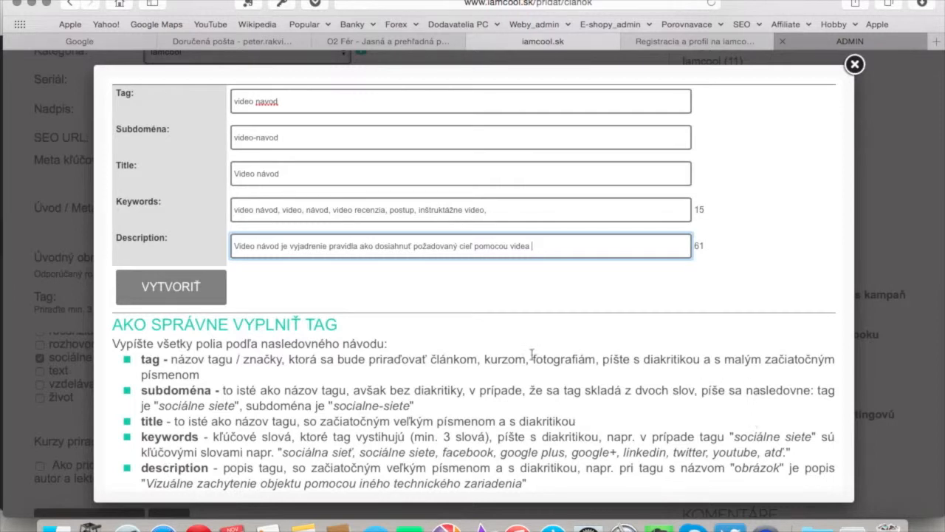
left_click(171, 289)
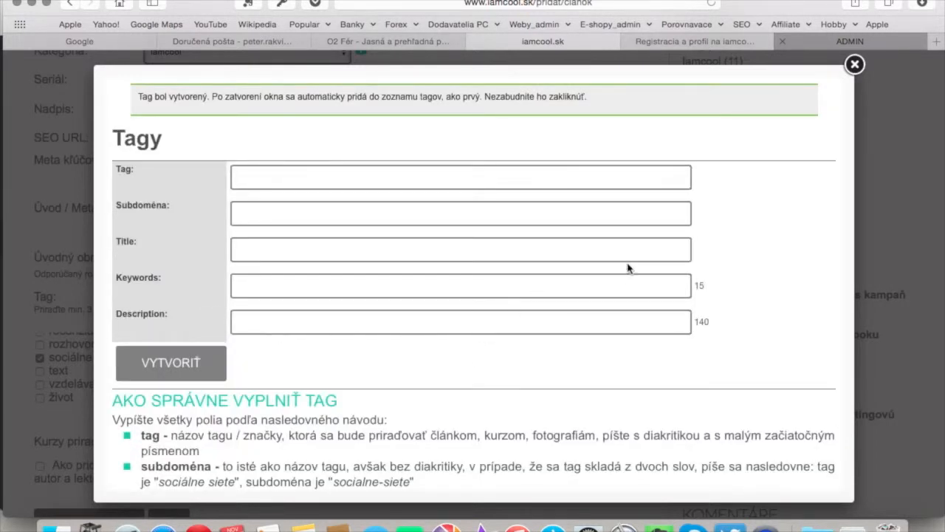
left_click(854, 65)
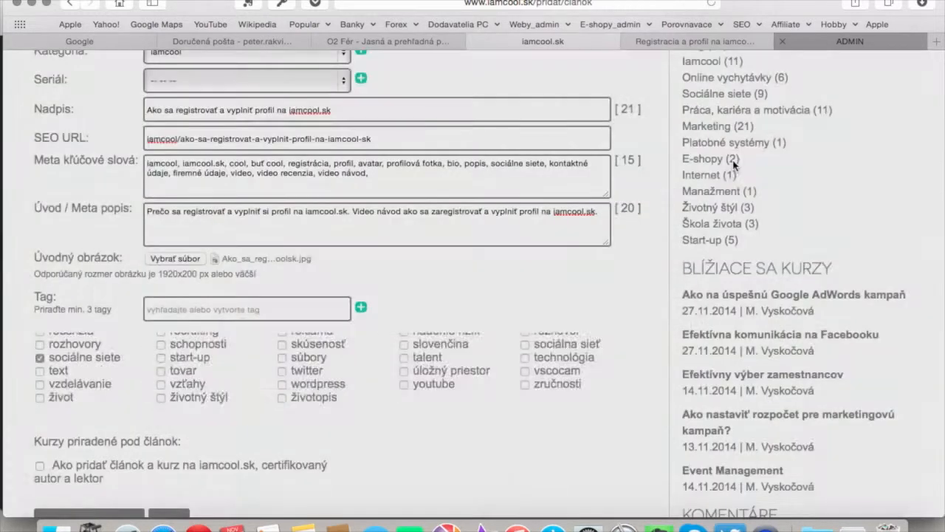
Step: Assign the newly created "video navod" tag to the article
scroll(459, 351, "down", 3)
scroll(459, 352, "up", 5)
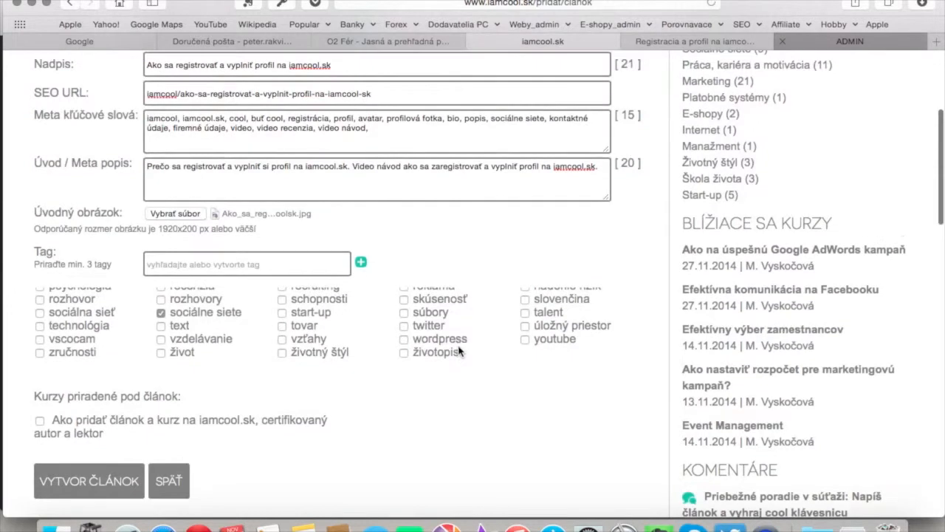
scroll(453, 333, "up", 10)
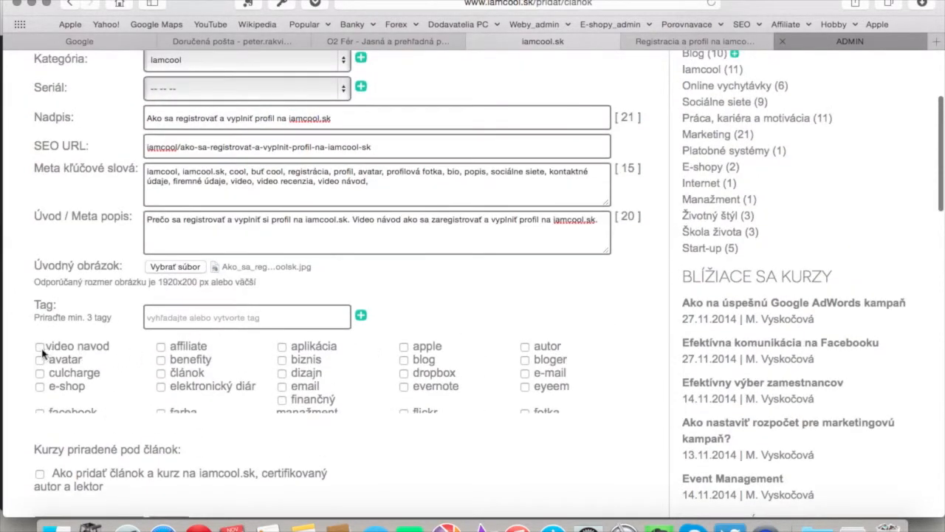
left_click(40, 347)
Step: Assign the course "Ako pridať článok a kurz na iamcool.sk, certifikovaný autor a lektor" to the article and create the article
scroll(253, 370, "down", 5)
scroll(491, 404, "down", 10)
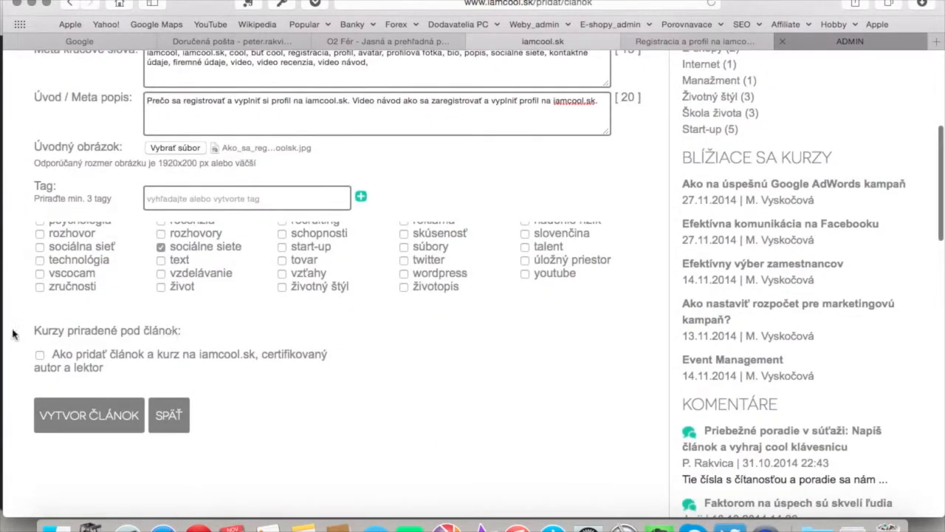
left_click(41, 357)
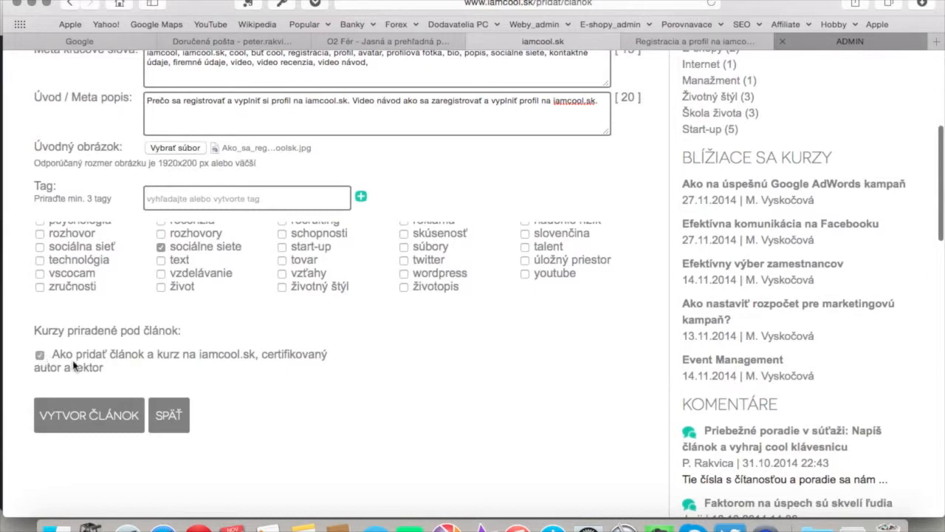
left_click(81, 415)
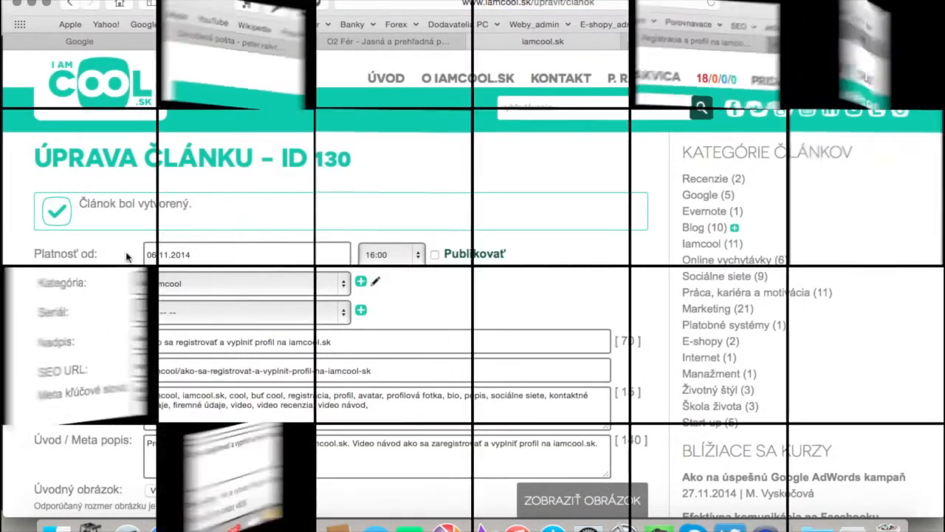
Step: Start a new "Text s obrázkom vľavo" content block for the created article
scroll(436, 291, "down", 4)
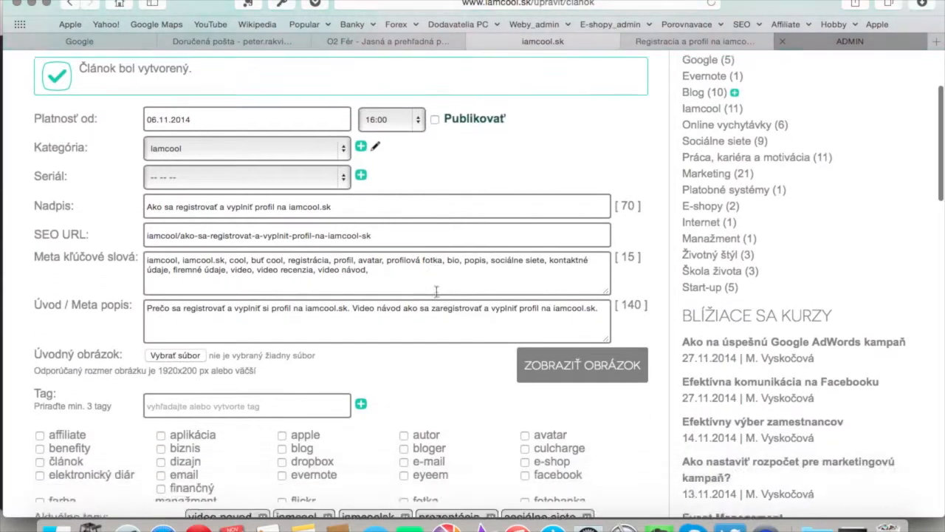
scroll(435, 292, "down", 5)
scroll(437, 296, "down", 5)
scroll(404, 369, "down", 4)
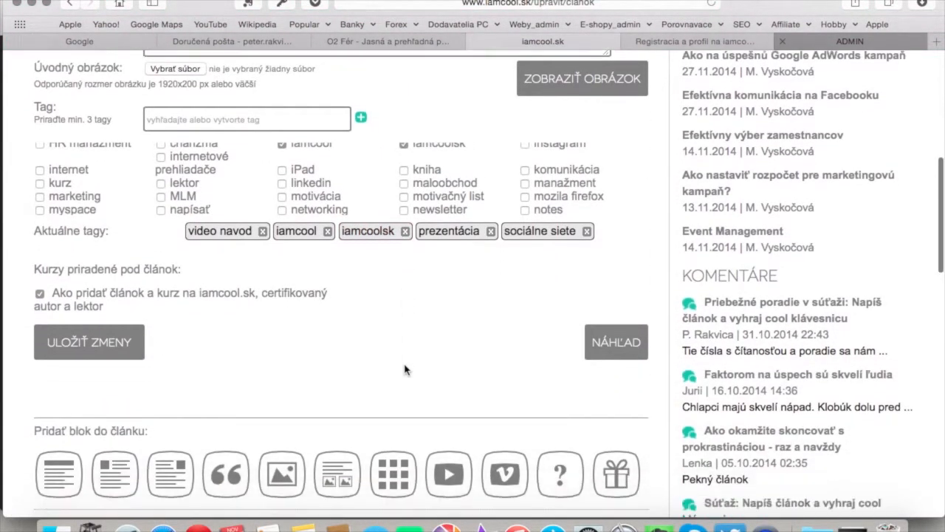
scroll(404, 369, "down", 5)
scroll(395, 314, "down", 2)
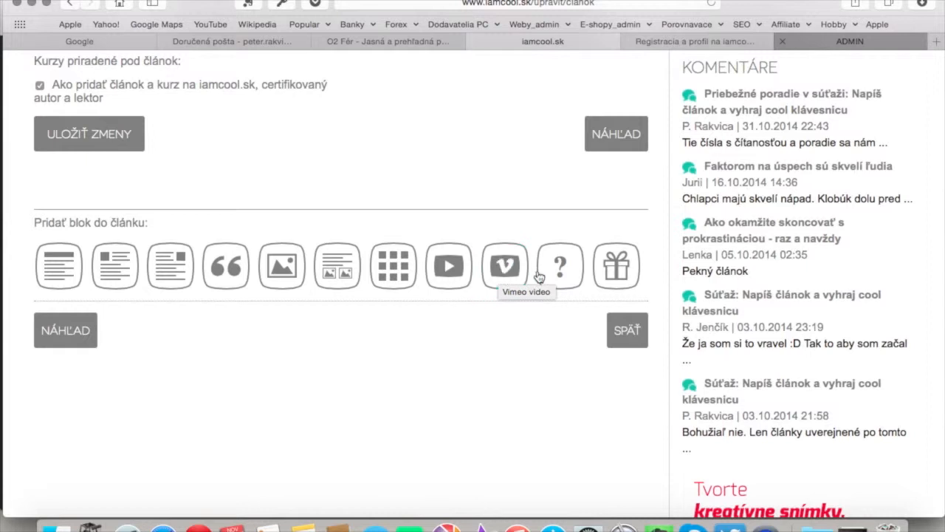
left_click(115, 265)
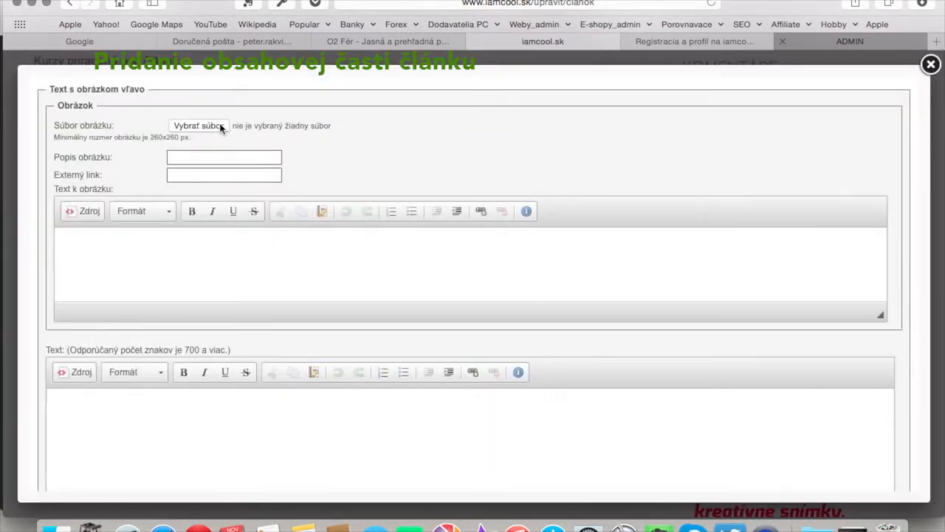
Step: Choose "avatar iamcool.jpg" from the Logo_iamcool folder under Loga in Disk Google as the block's image file
left_click(218, 127)
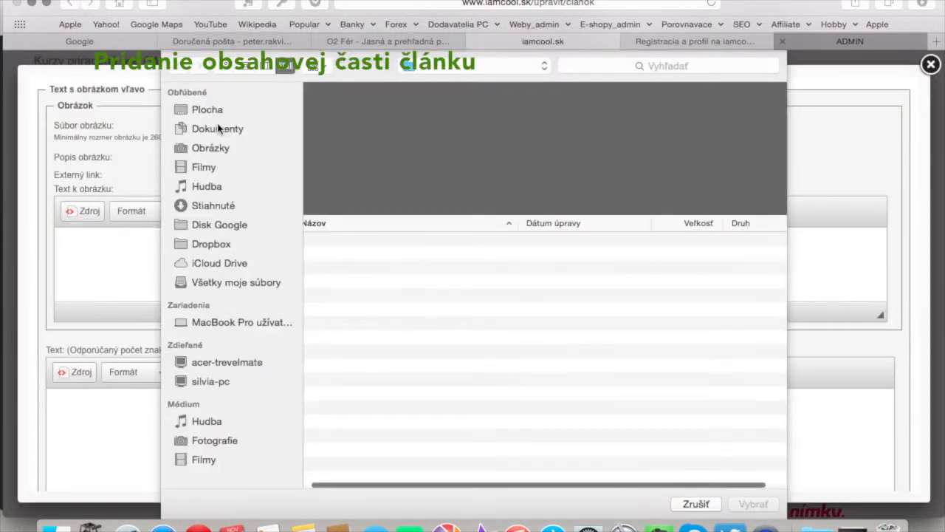
left_click(215, 227)
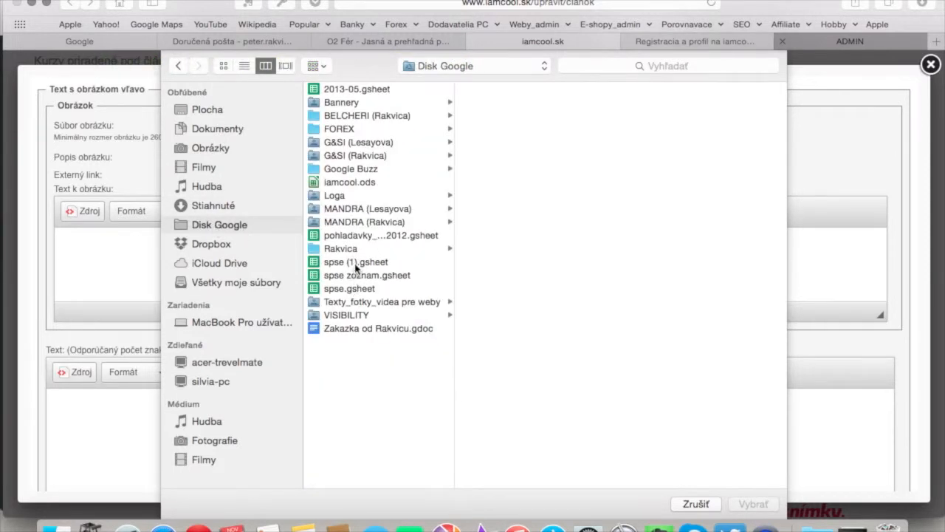
left_click(343, 196)
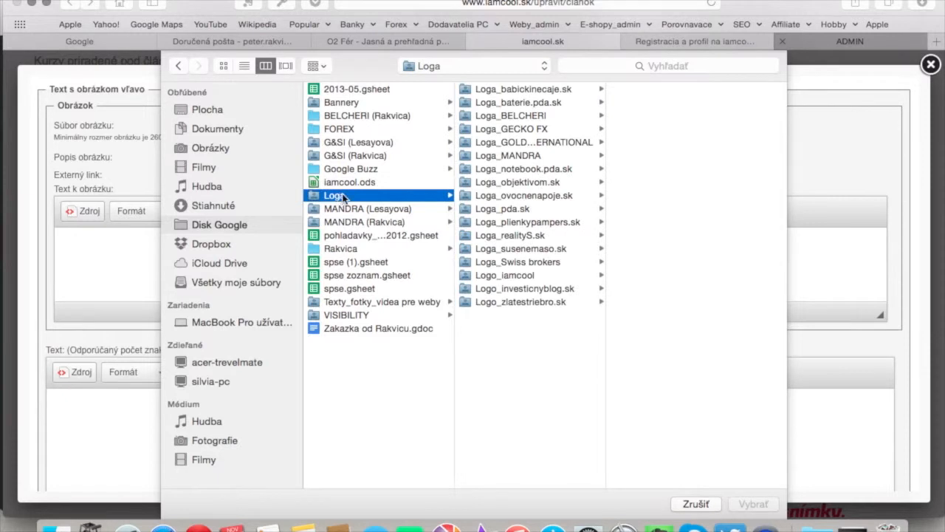
left_click(286, 67)
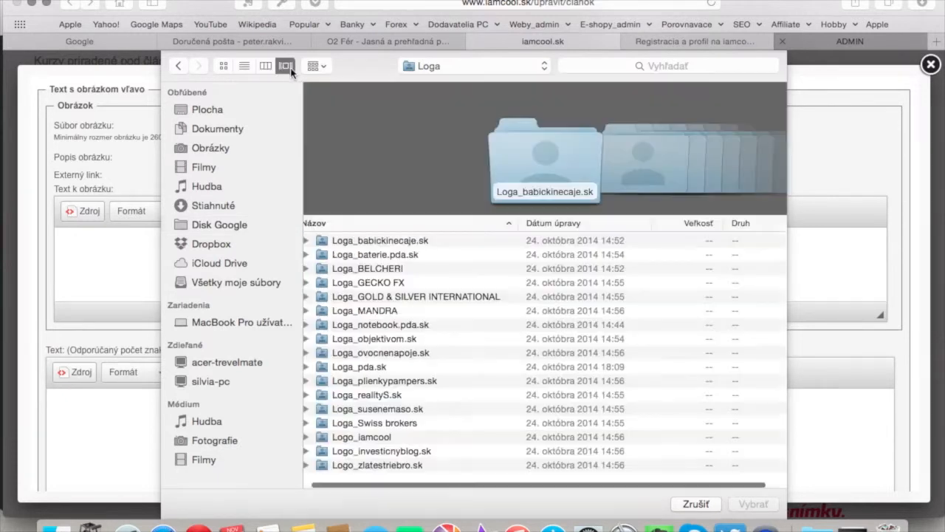
left_click(370, 439)
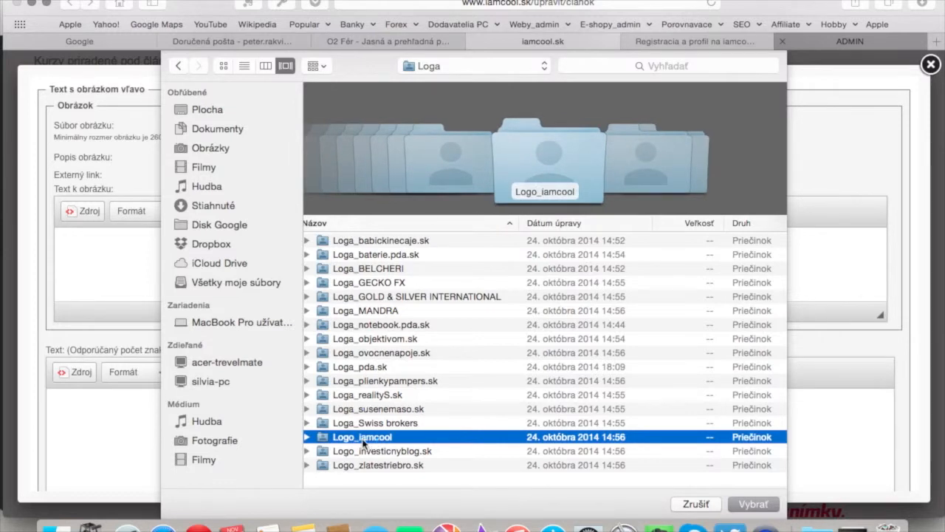
double_click(363, 439)
left_click(380, 244)
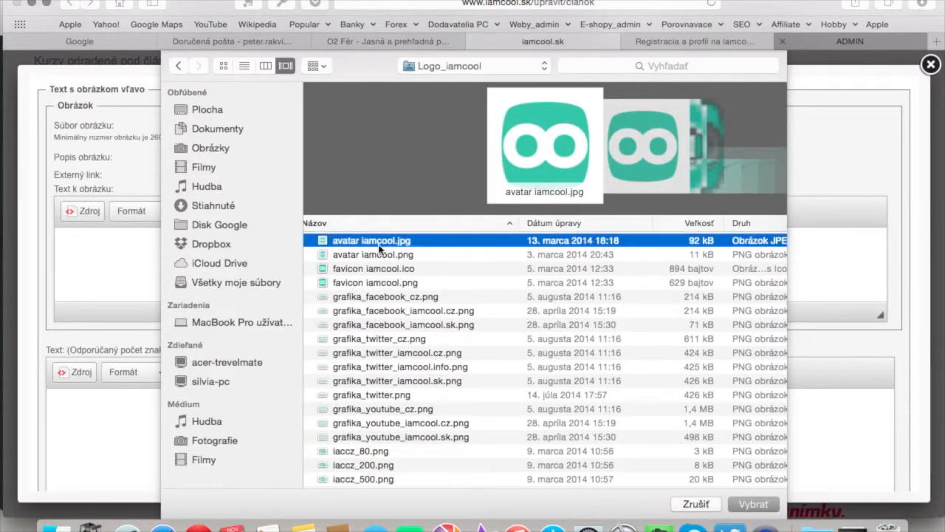
left_click(753, 505)
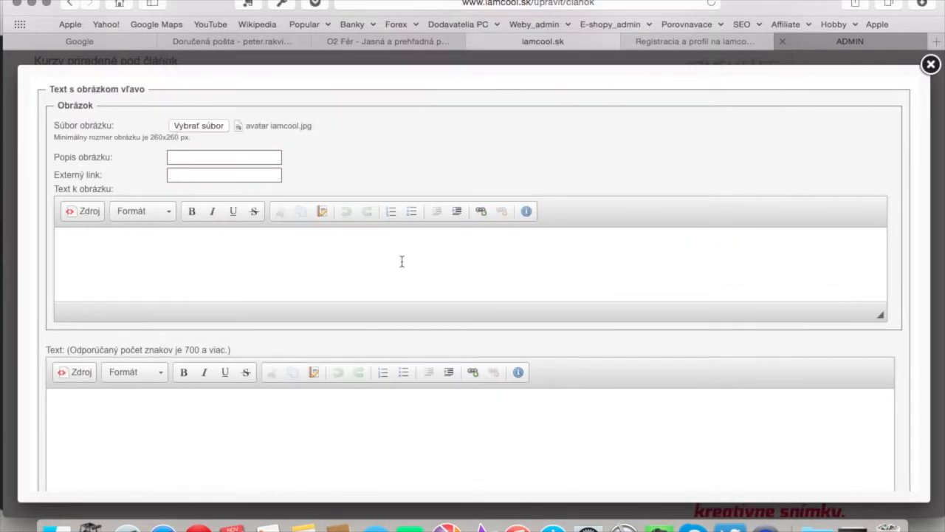
Step: Enter "Avatar iamcool.sk" as both the image description and the text accompanying the image
left_click(219, 159)
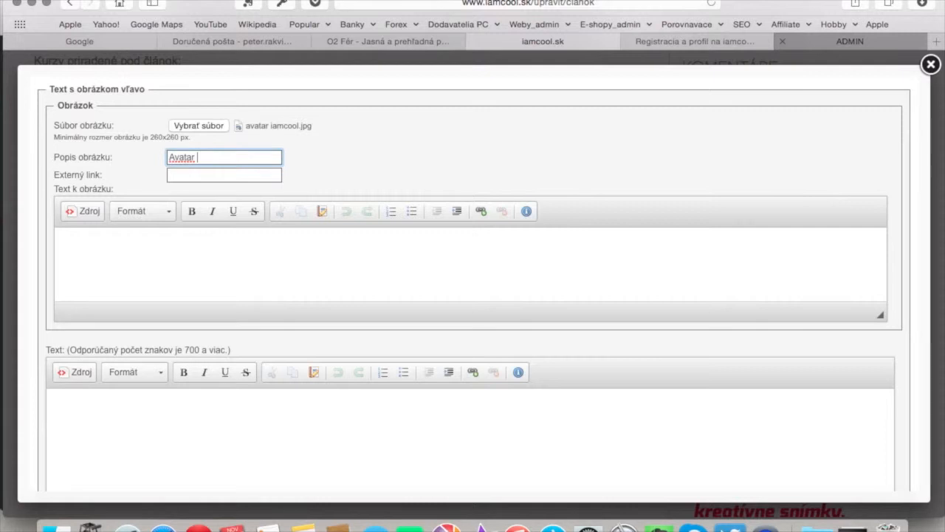
type("Avatar iamcool.sk")
left_click(147, 249)
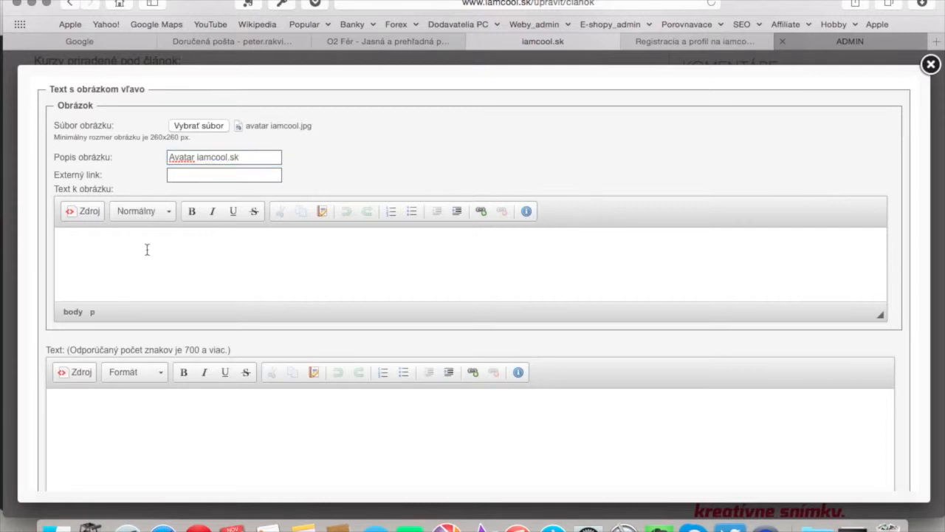
type("Avatar iamcool.sk")
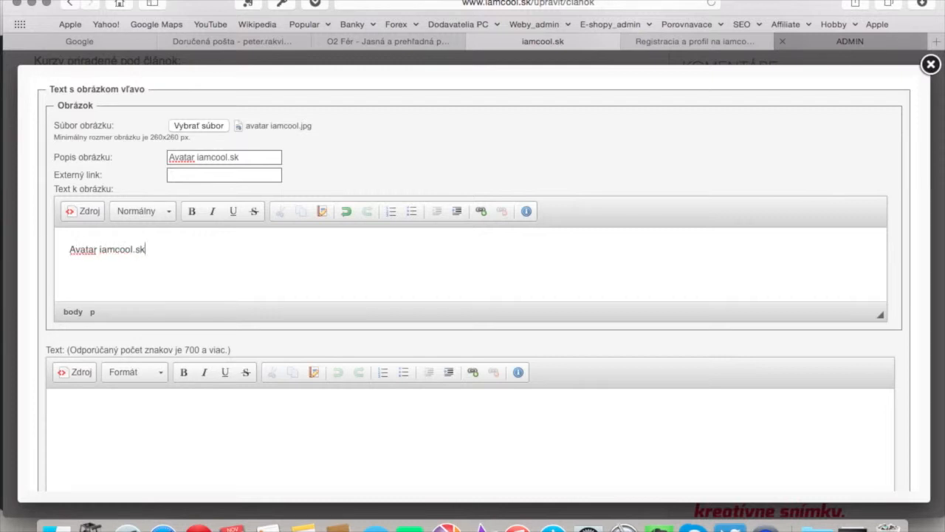
Step: Copy the Notes draft from "Akú má výhodu registrácia na iamcool.sk?" through "reagovať na komentáre druhých." into the block's main Text field
left_click(144, 411)
scroll(702, 354, "down", 5)
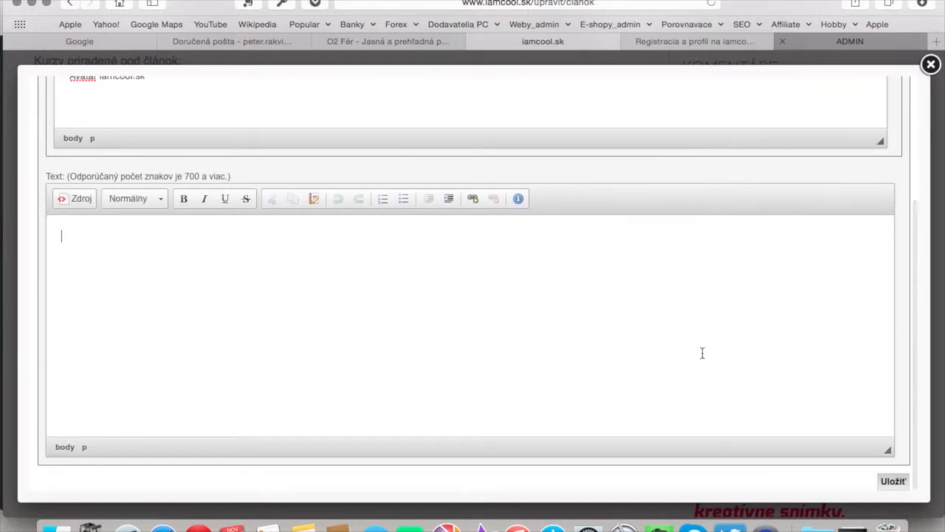
left_click(310, 528)
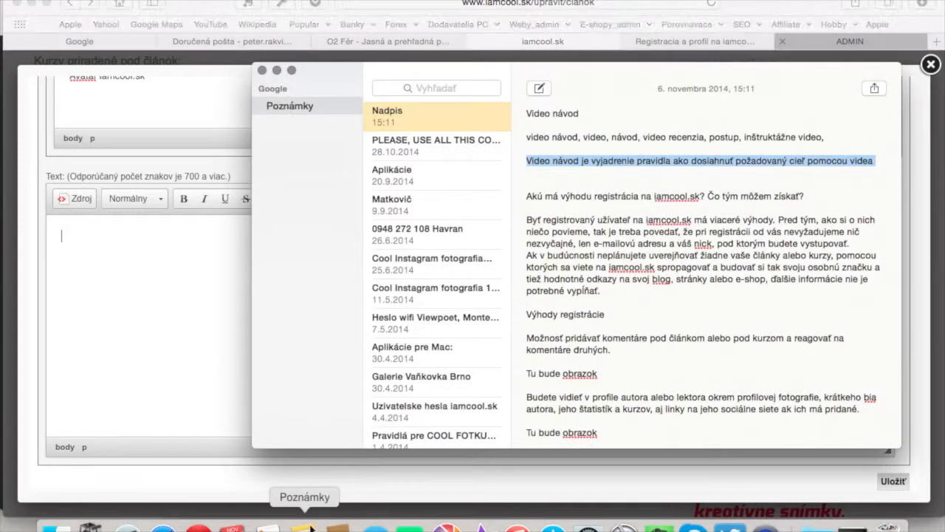
left_click_drag(528, 196, 626, 355)
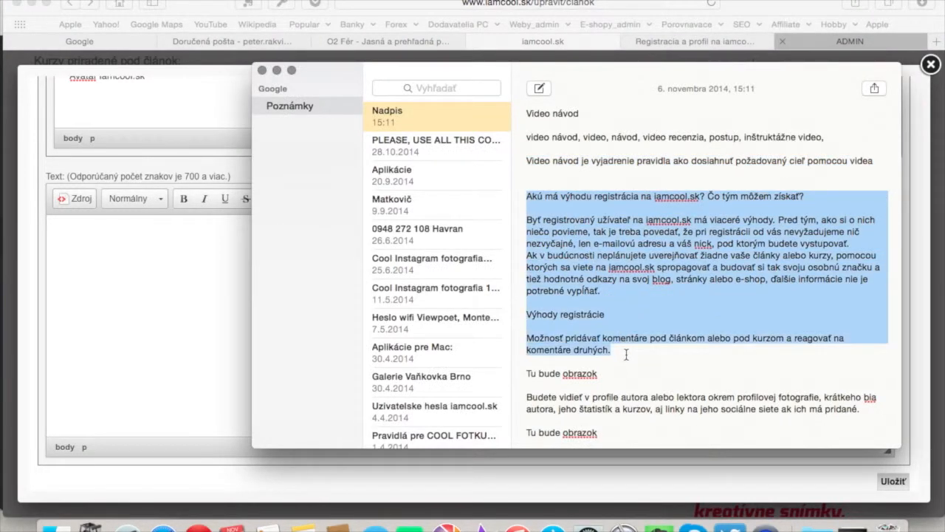
left_click(133, 257)
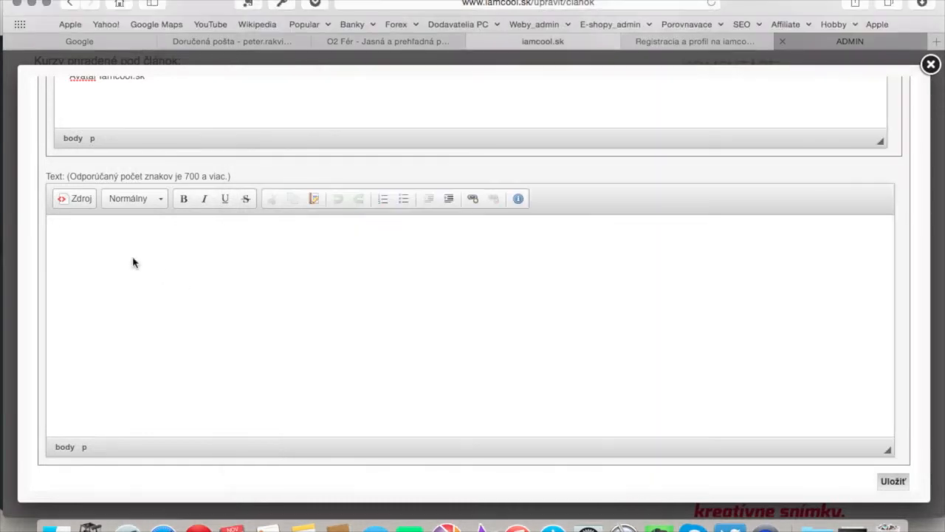
type("Akú má výhodu registrácia na iamcool.sk? Čo tým môžem získať? Byť registrovaný užívateľ na iamcool.sk má viaceré výhody. Pred tým, ako si o nich niečo povieme, tak je treba povedať, že pri registrácii od vás nevyžadujeme nič nezvyčajné, len e-mailovú adresu a váš nick, pod ktorým budete vystupovať. Ak v budúcnosti neplánujete uverejňovať žiadne vaše články alebo kurzy, pomocou ktorých sa viete na iamcool.sk spropagovať a budovať si tak svoju osobnú značku a tiež hodnotné odkazy na svoj blog, stránky alebo e-shop, ďalšie informácie nie je potrebné vyplňať. Výhody registrácie Možnosť pridávať komentáre pod článkom alebo pod kurzom a reagovať na komentáre druhých.")
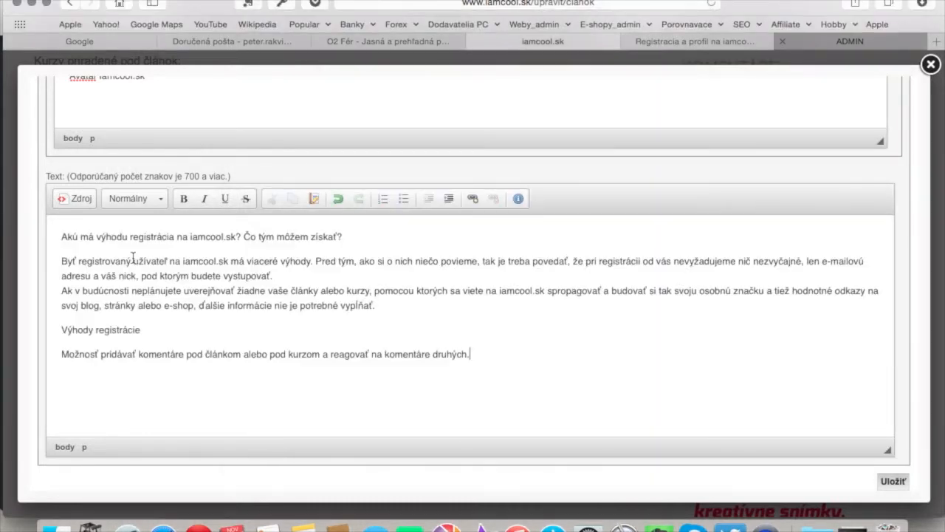
Step: Format "Akú má výhodu registrácia na iamcool.sk? Čo tým môžem získať?" as bold Nadpis 2 and insert an empty line below it
left_click_drag(346, 236, 58, 238)
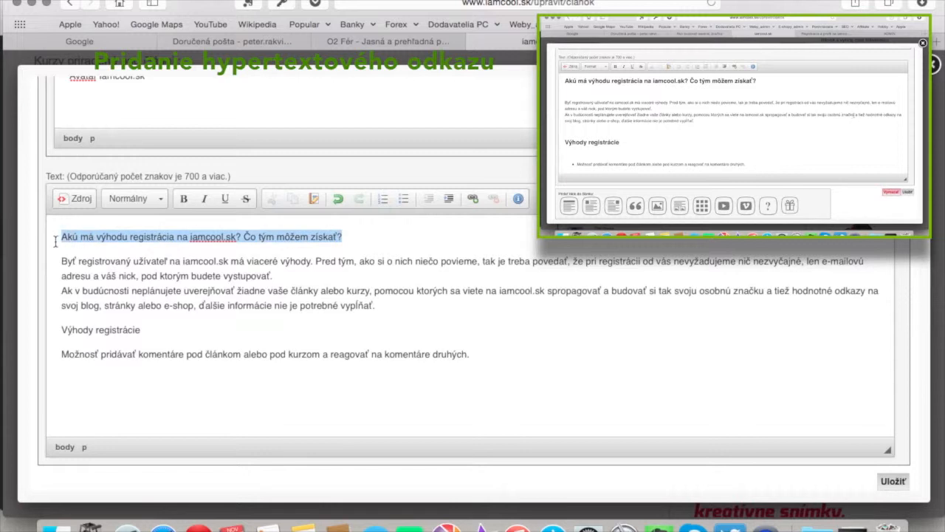
left_click(155, 205)
left_click(131, 284)
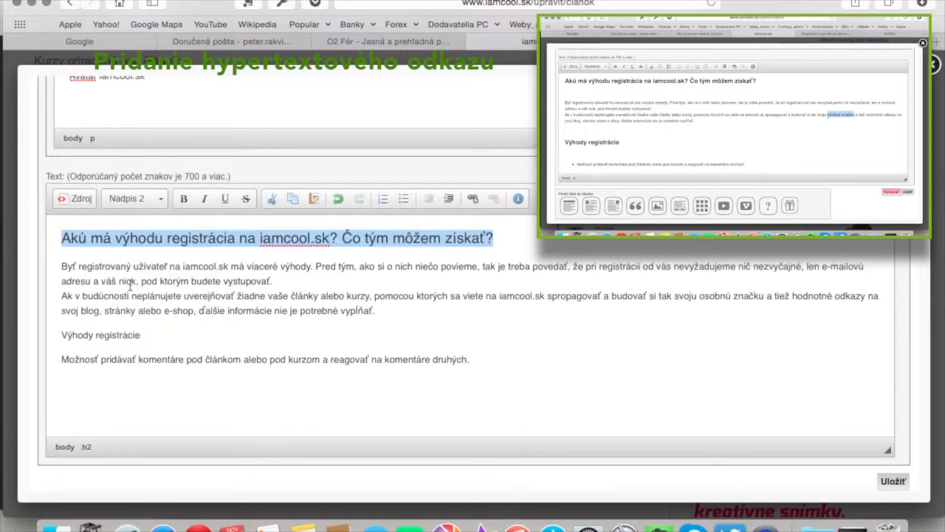
left_click(184, 204)
left_click(63, 268)
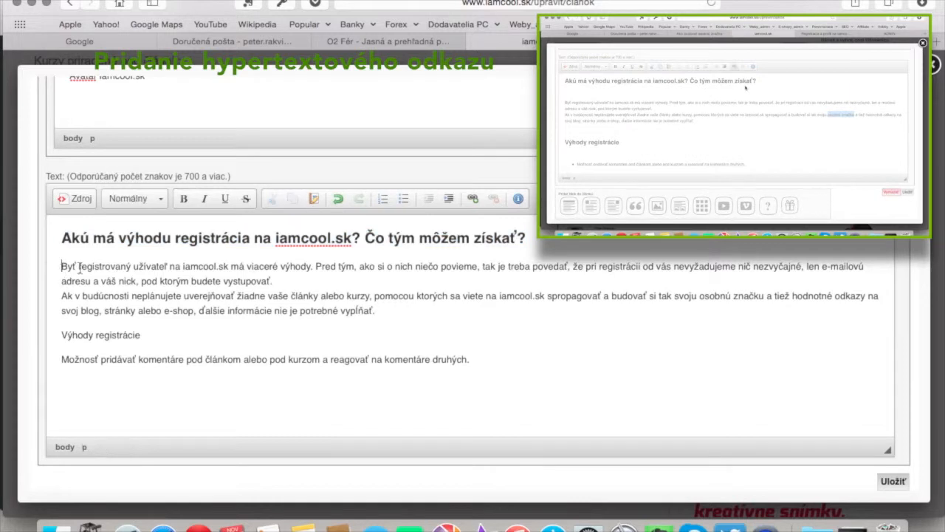
key("Return")
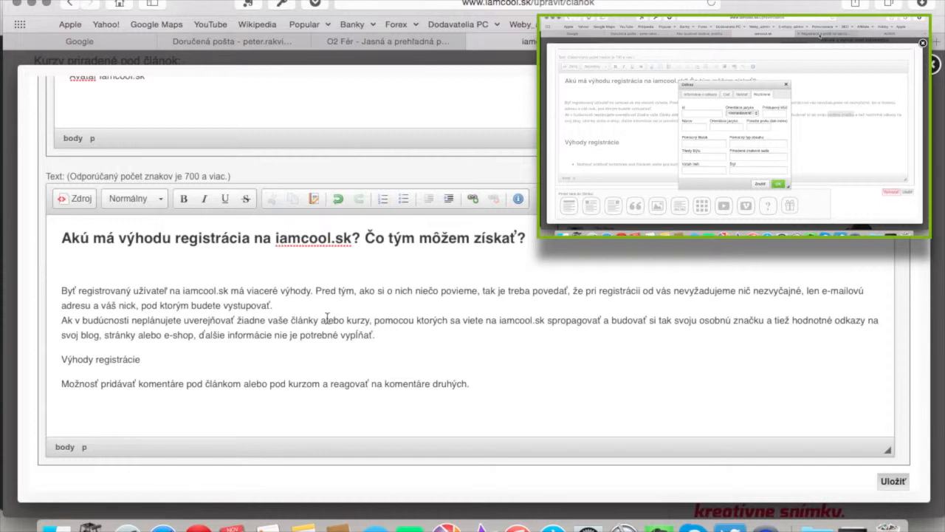
Step: Insert empty lines above and below "Výhody registrácie" and format it as bold Nadpis 2
key("Return")
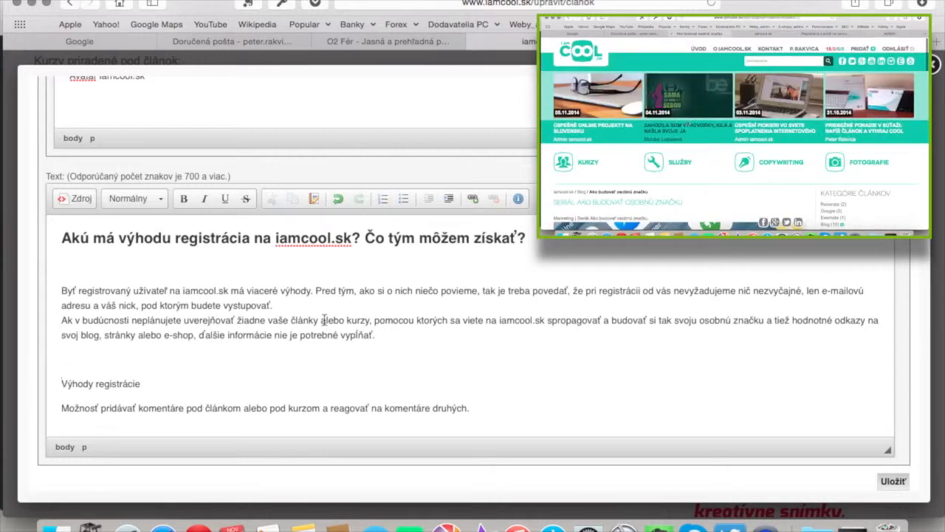
left_click(61, 408)
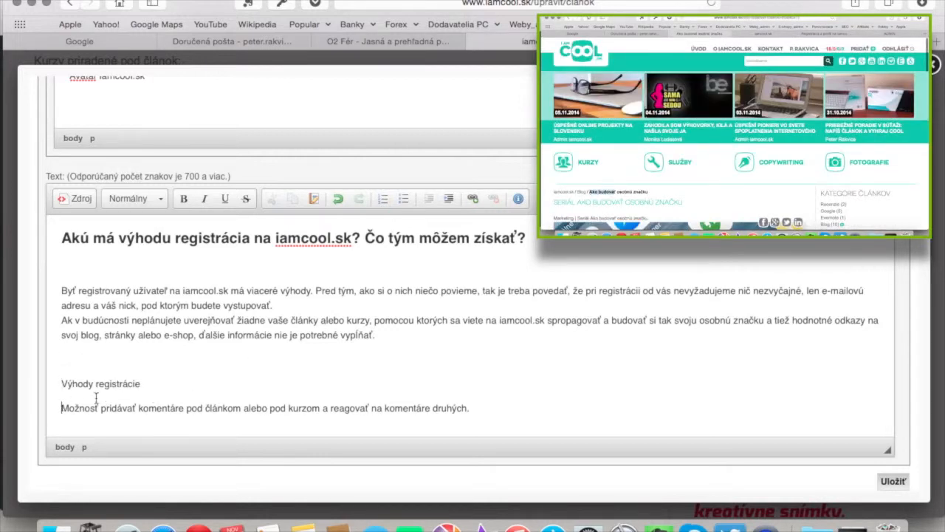
key("Return")
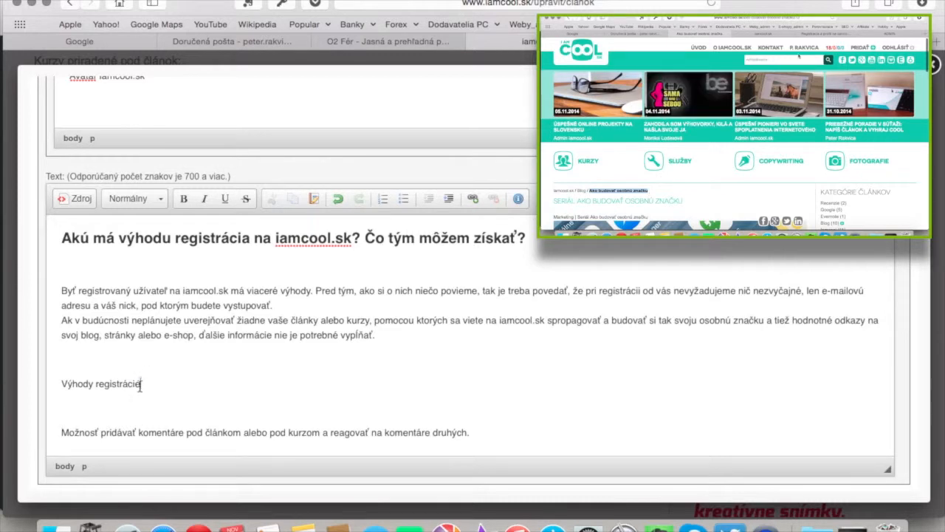
left_click_drag(141, 384, 52, 385)
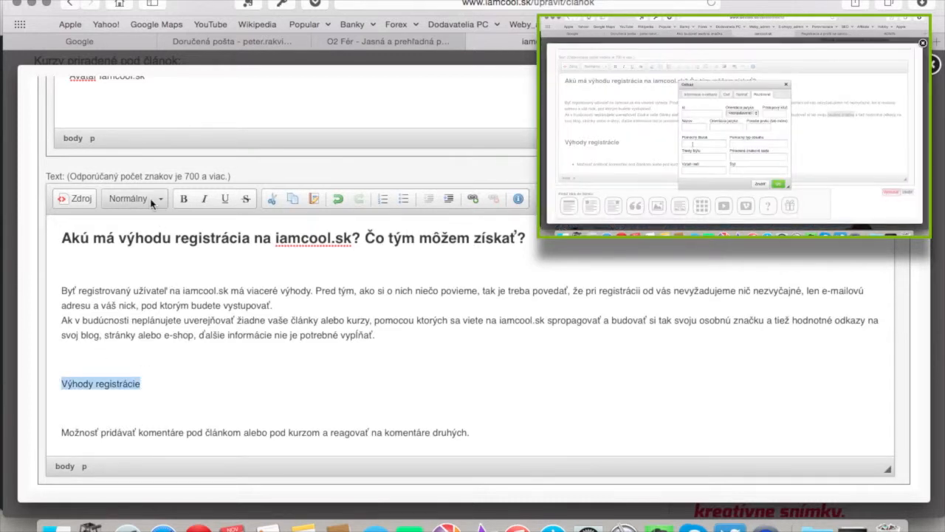
left_click(151, 199)
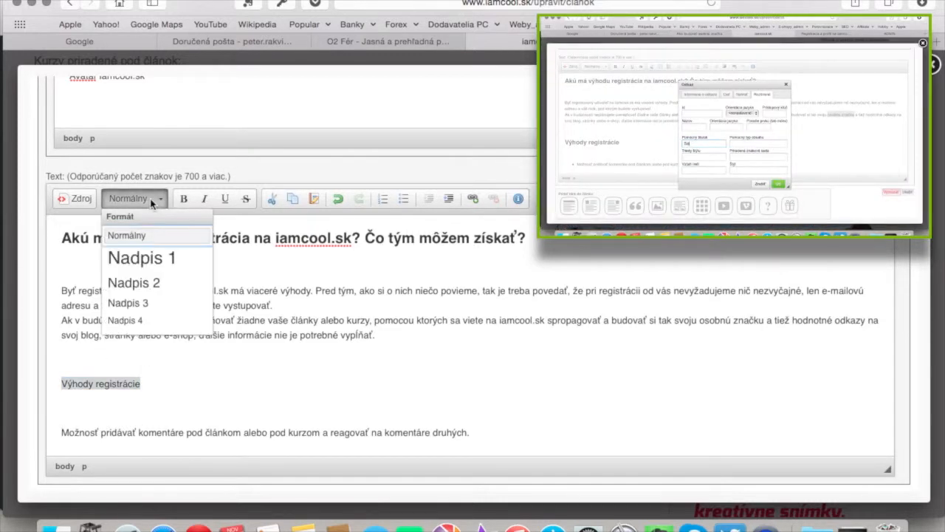
left_click(133, 280)
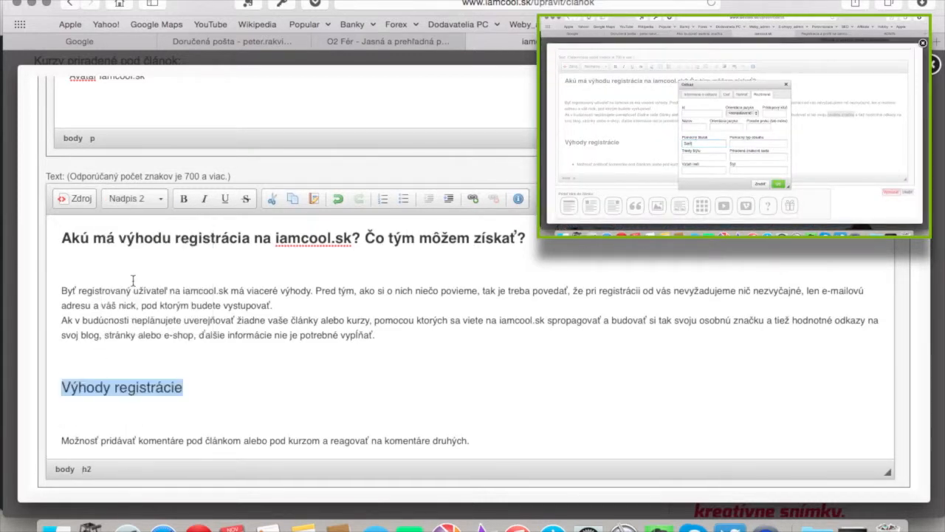
left_click(184, 199)
Step: Turn the sentence "Možnosť pridávať komentáre pod článkom alebo pod kurzom..." into a bulleted list item
left_click(62, 440)
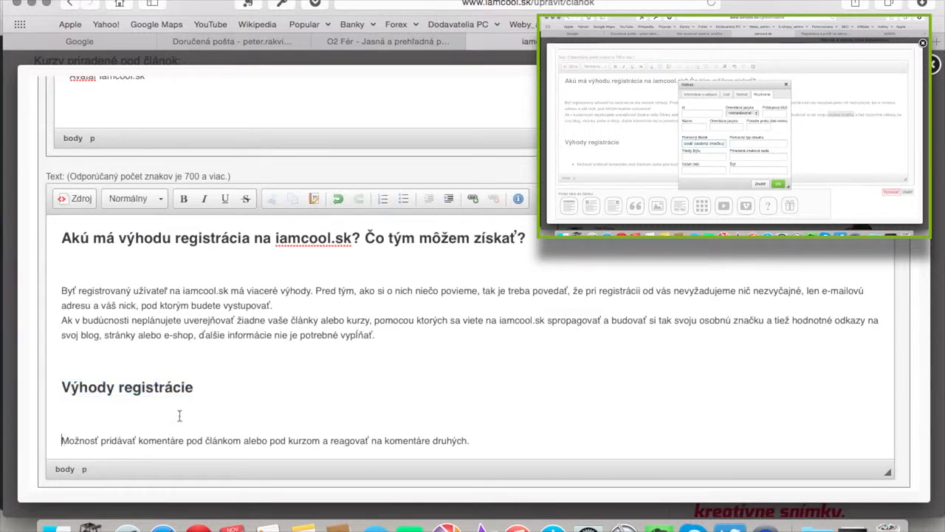
scroll(376, 222, "up", 1)
scroll(401, 209, "up", 1)
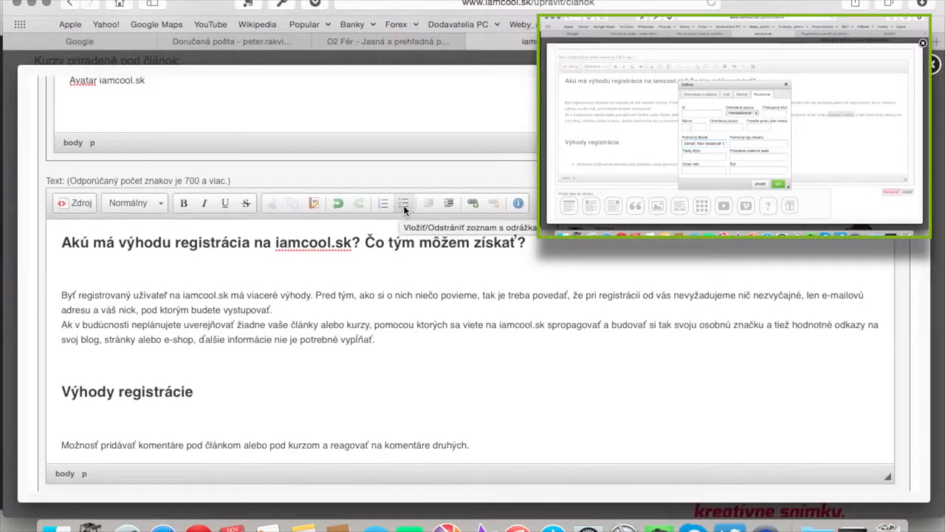
left_click(404, 209)
scroll(853, 346, "down", 1)
scroll(852, 347, "down", 2)
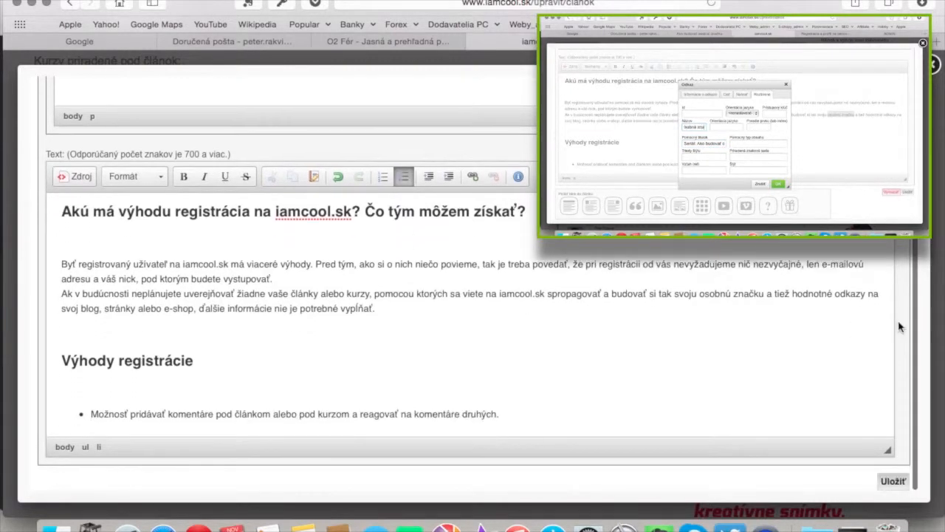
Step: Save the text-with-image block, close its editing dialog and check the block in the article
left_click(894, 481)
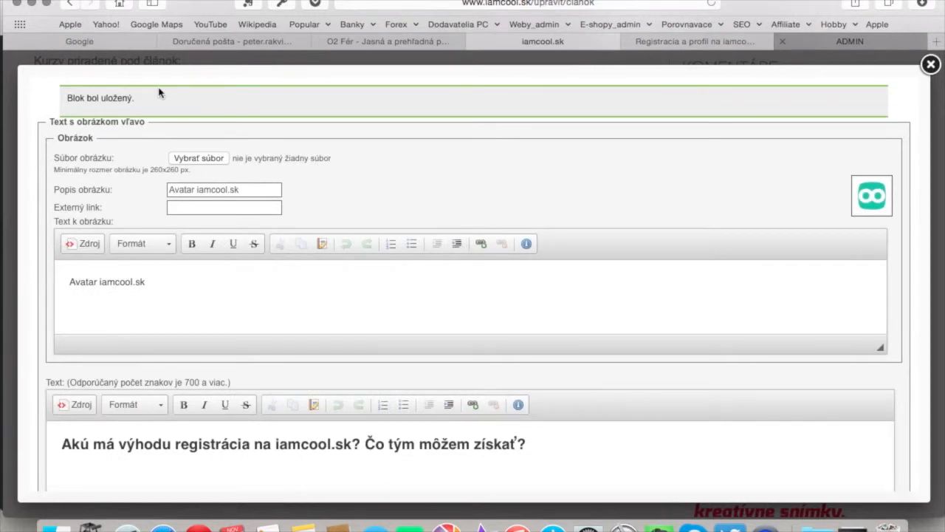
left_click(930, 66)
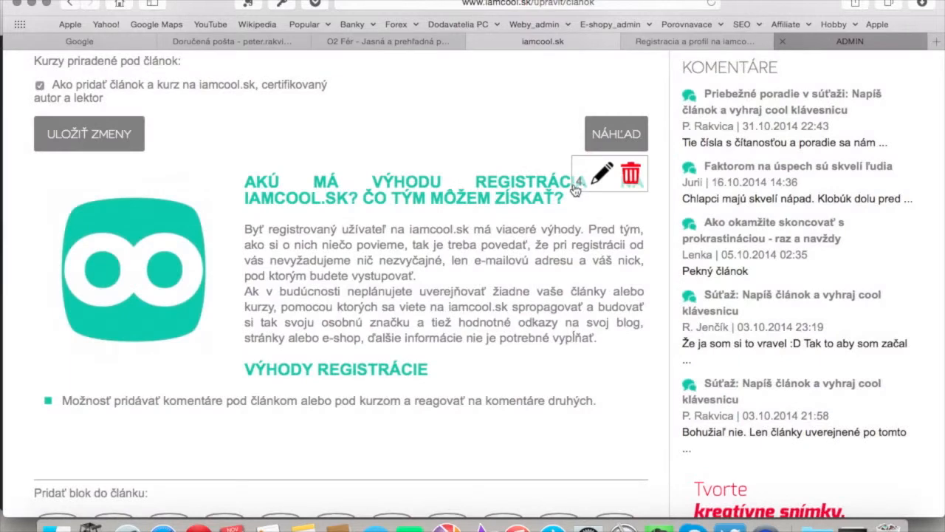
scroll(509, 192, "down", 5)
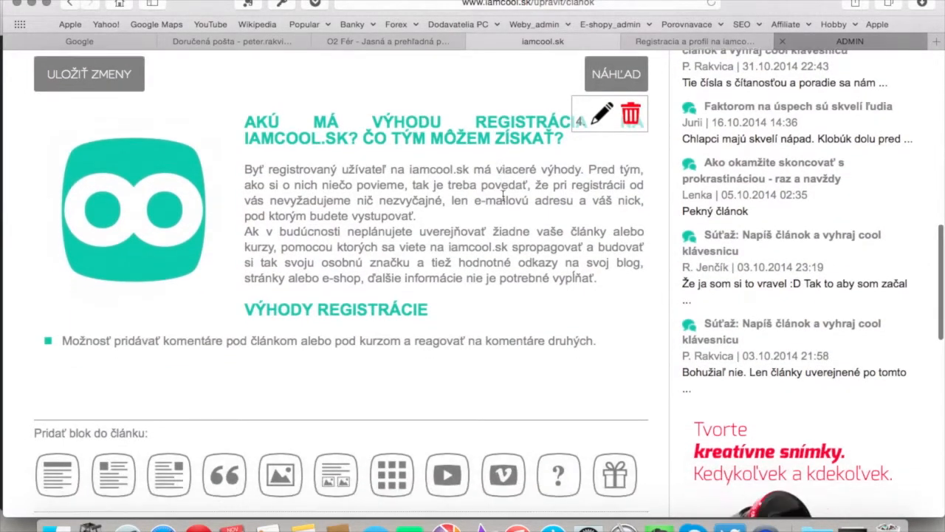
Step: Add a Veľká fotografia block below the registration benefits and browse to the Stiahnuté folder for its image file
scroll(502, 201, "down", 3)
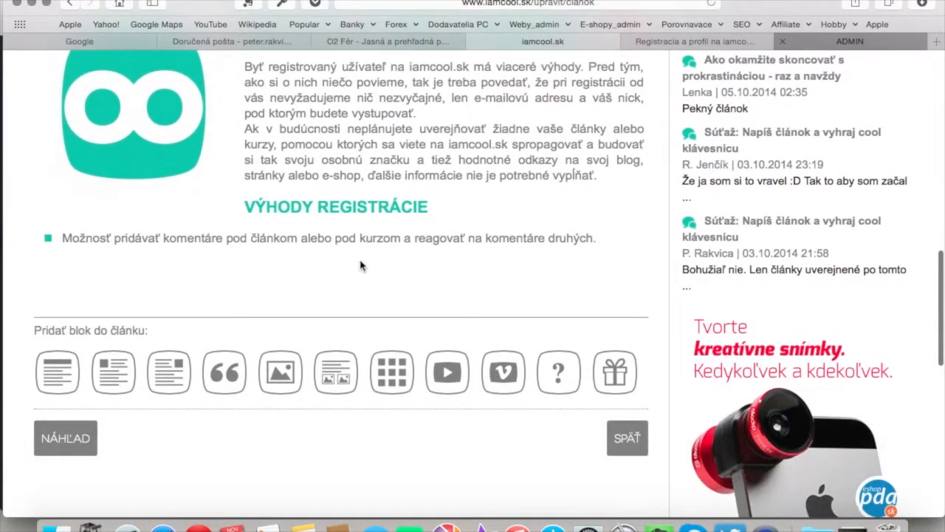
left_click(278, 373)
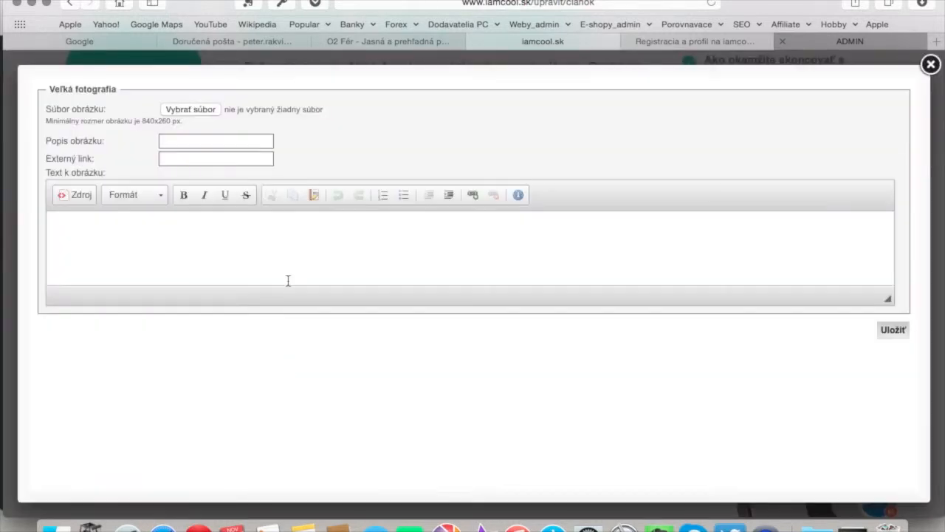
left_click(201, 111)
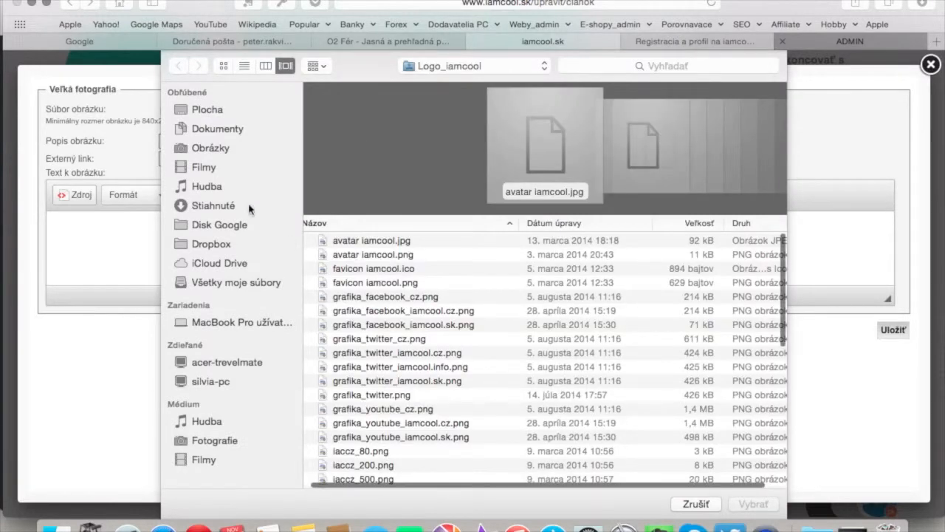
left_click(215, 205)
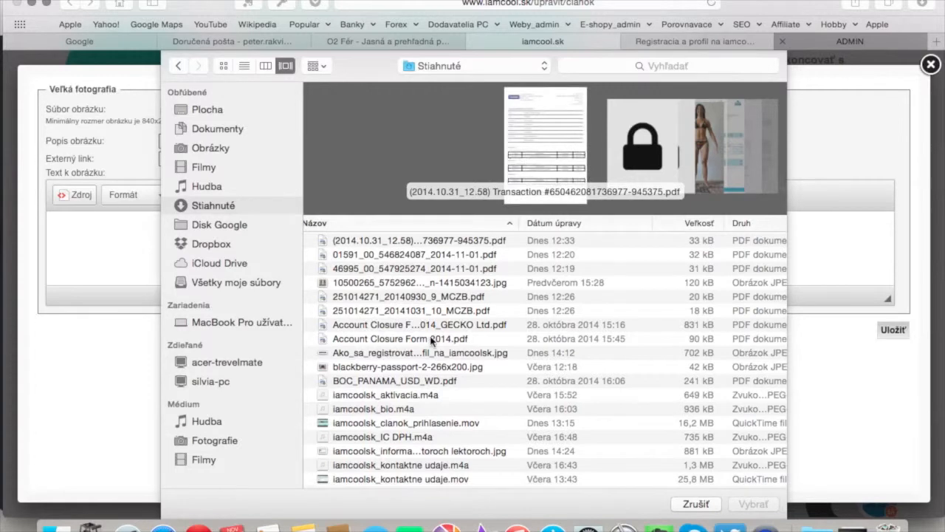
Step: Choose iamcoolsk_pridavanie komentarov.jpg from the Stiahnuté folder as the large photo's image file
scroll(448, 376, "down", 2)
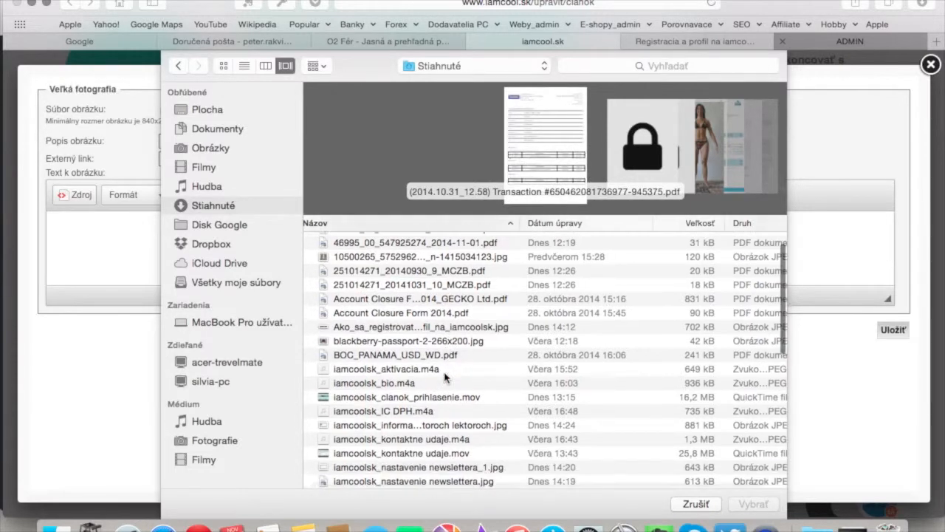
scroll(446, 377, "up", 2)
scroll(443, 373, "down", 1)
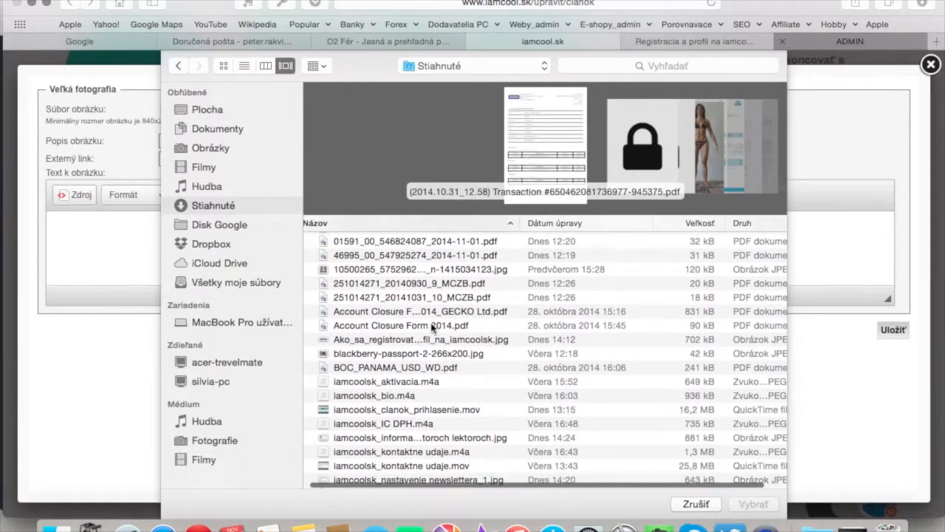
scroll(432, 327, "down", 2)
scroll(432, 328, "down", 5)
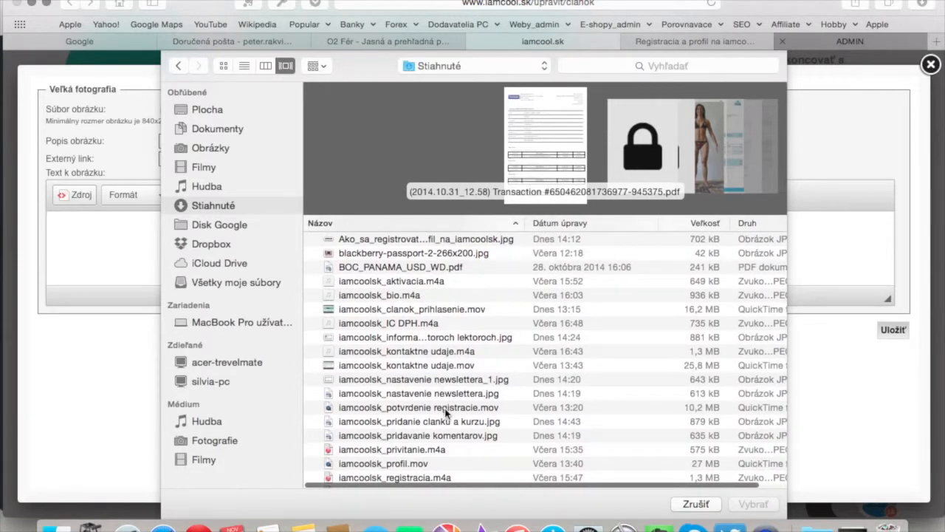
scroll(445, 405, "down", 1)
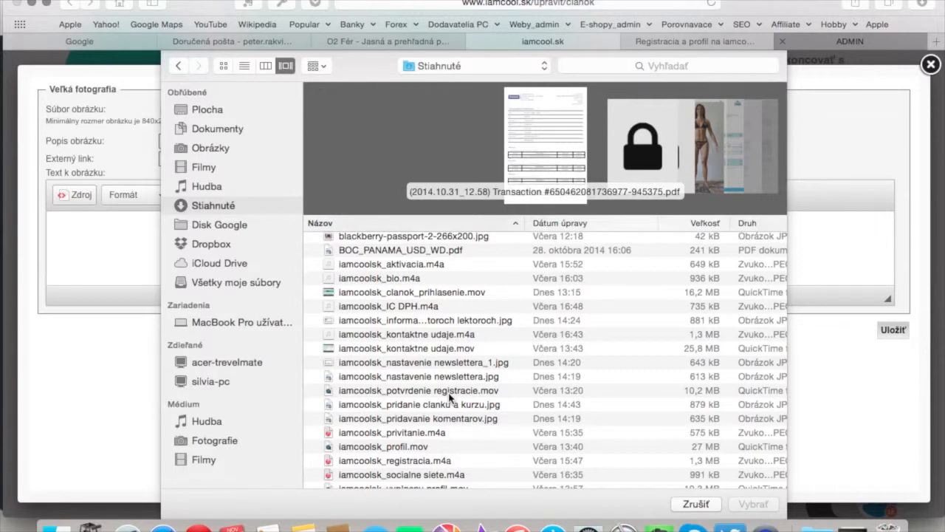
scroll(450, 397, "down", 1)
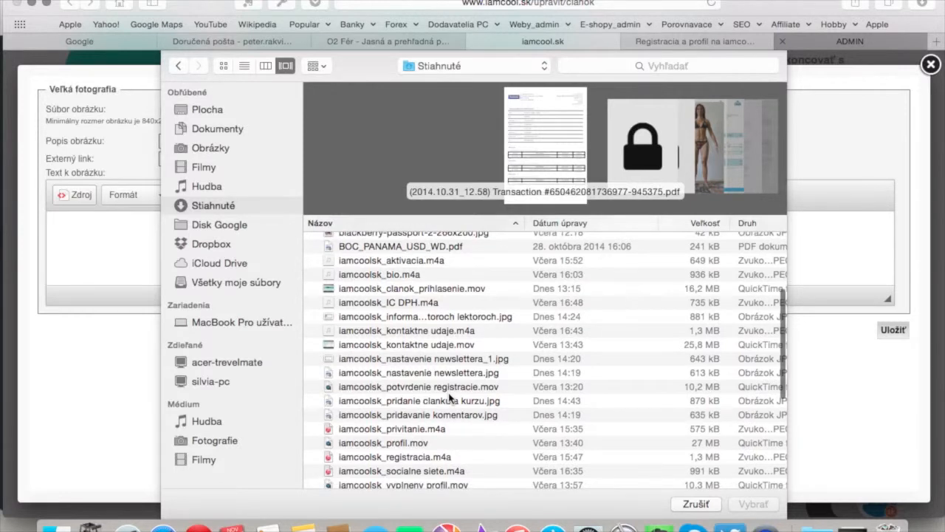
scroll(449, 397, "up", 1)
scroll(450, 397, "right", 1)
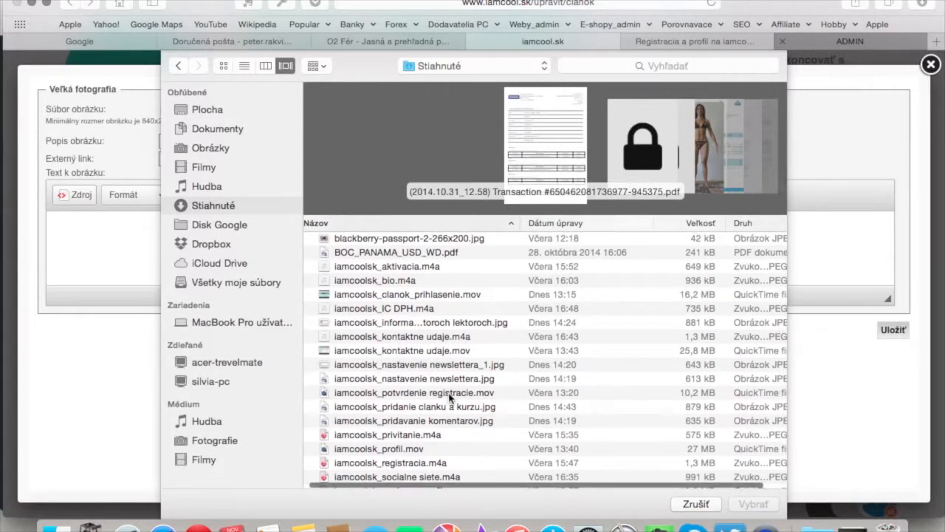
scroll(449, 397, "down", 2)
scroll(449, 397, "down", 5)
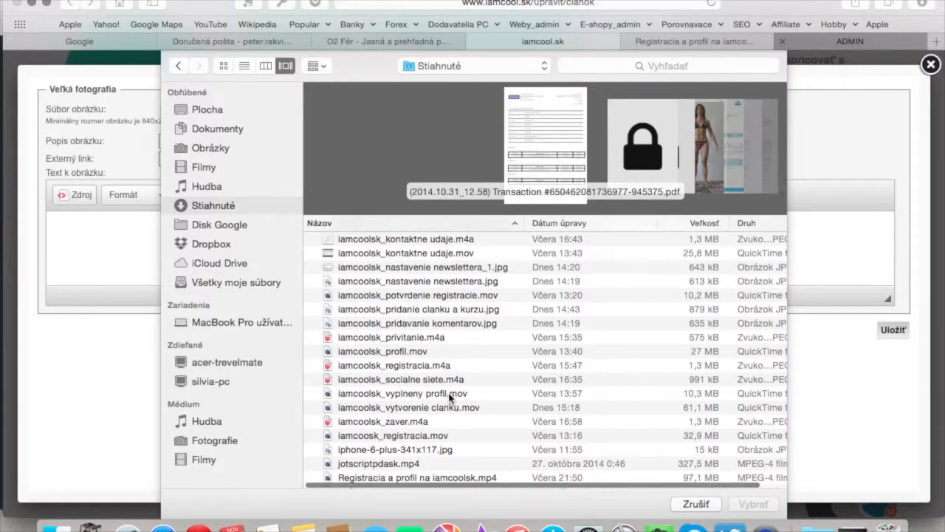
scroll(440, 384, "up", 8)
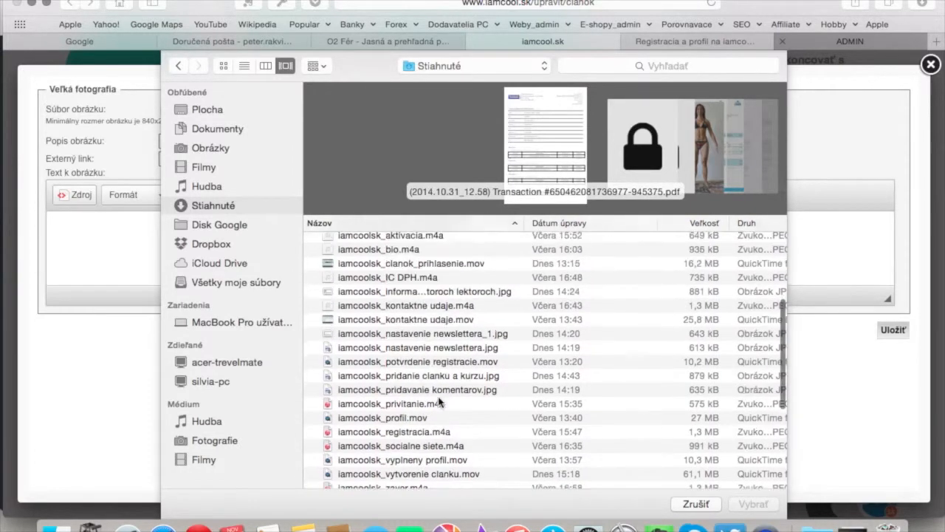
scroll(435, 377, "down", 10)
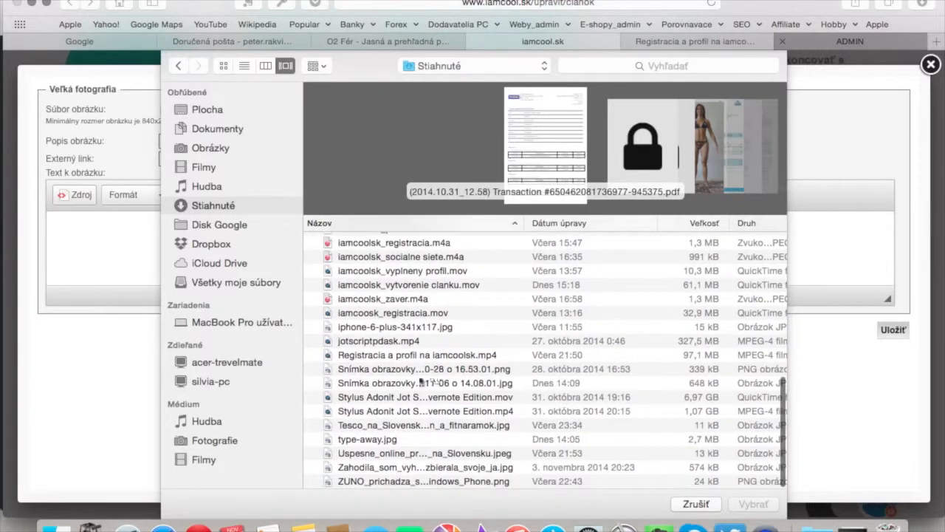
scroll(395, 376, "up", 5)
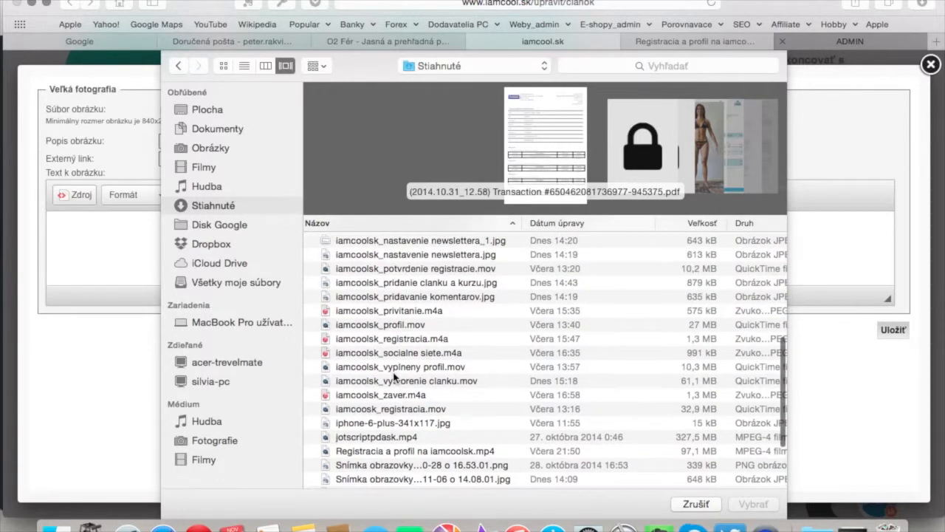
scroll(395, 377, "up", 2)
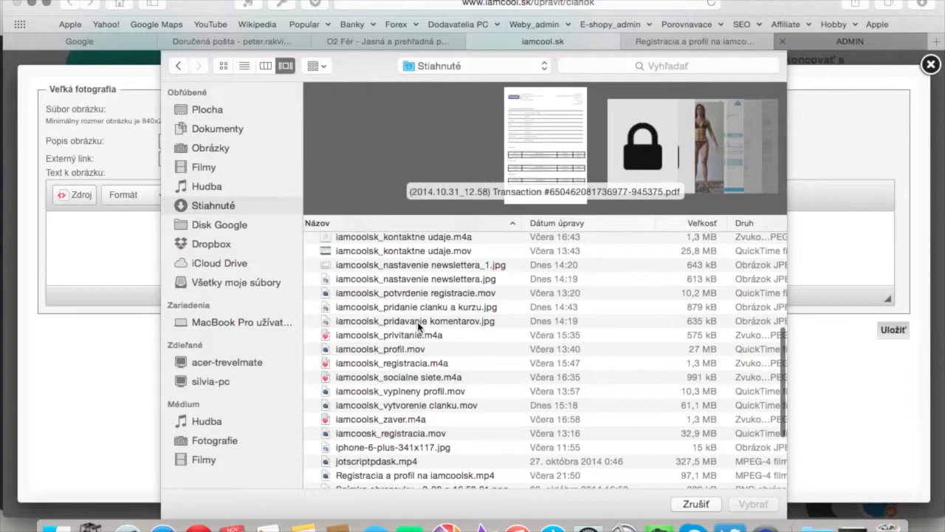
left_click(418, 322)
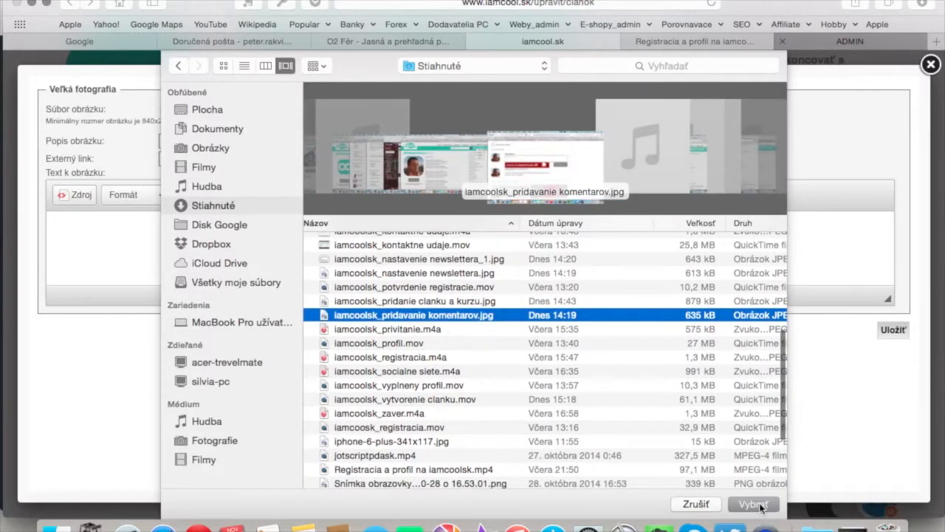
left_click(753, 505)
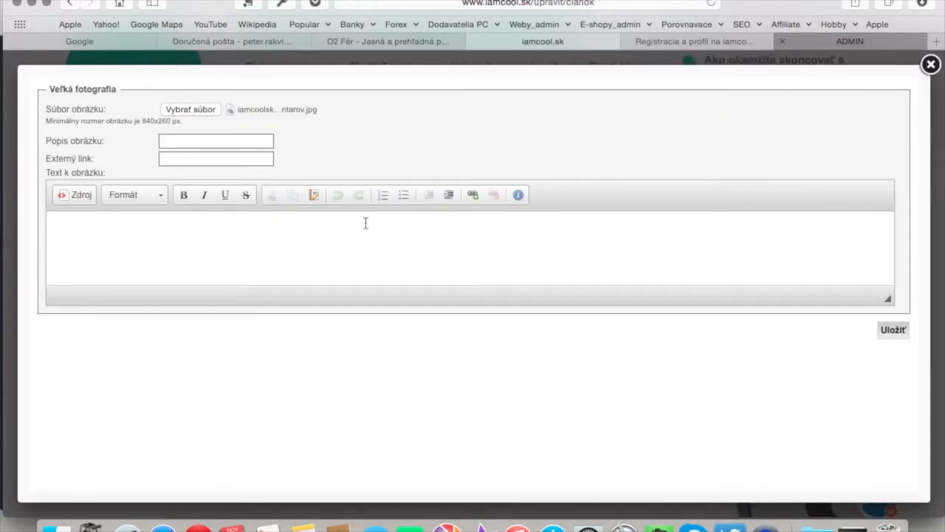
Step: Enter "iamcool.sk - priddávanie komentárov" as the image description of the large photo
left_click(214, 146)
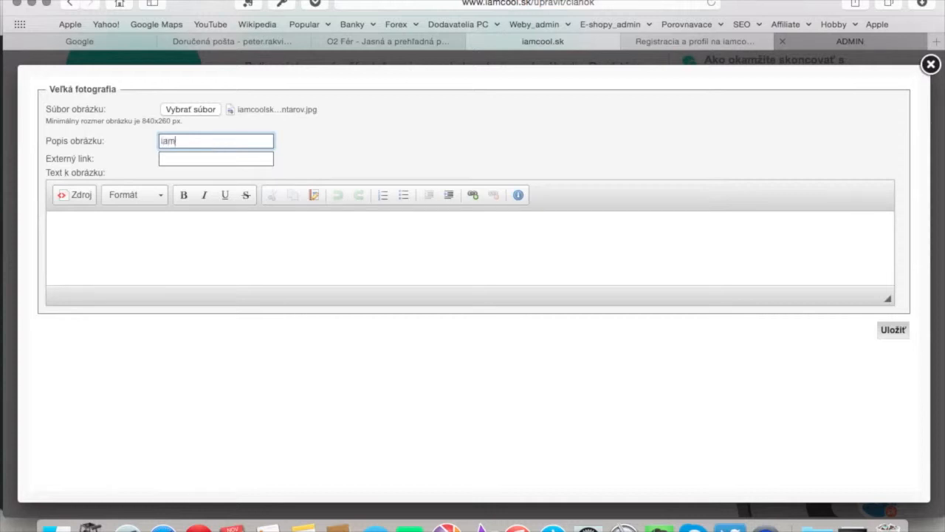
type("iamcool.sk - priddávani")
type("e ko")
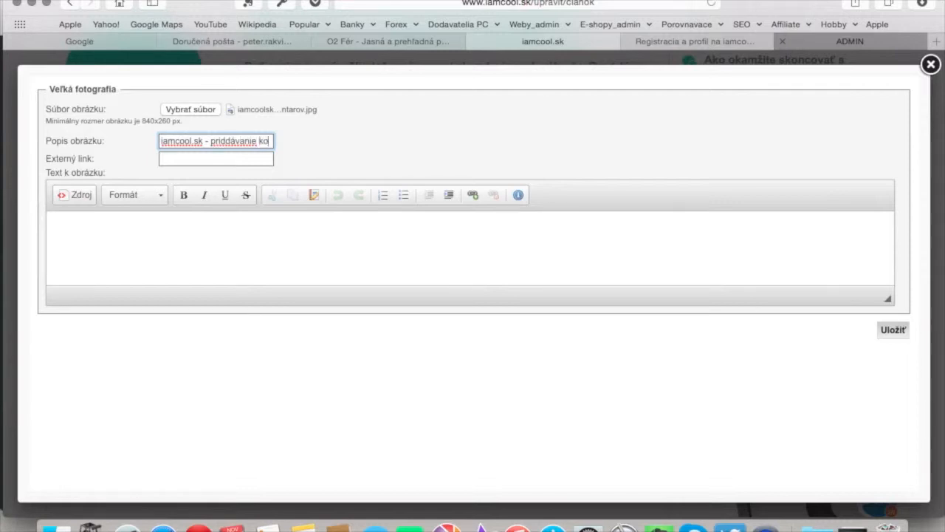
type("mentárov")
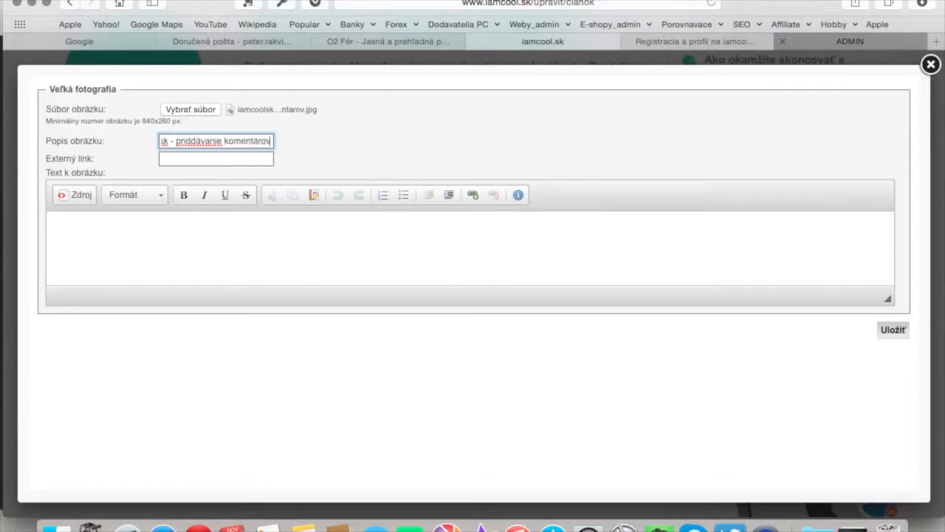
Step: Write "Možnosť pridať komentár na iamcool.sk" as the text accompanying the large photo
left_click(153, 240)
type("Možnosť pridať komentár na ia")
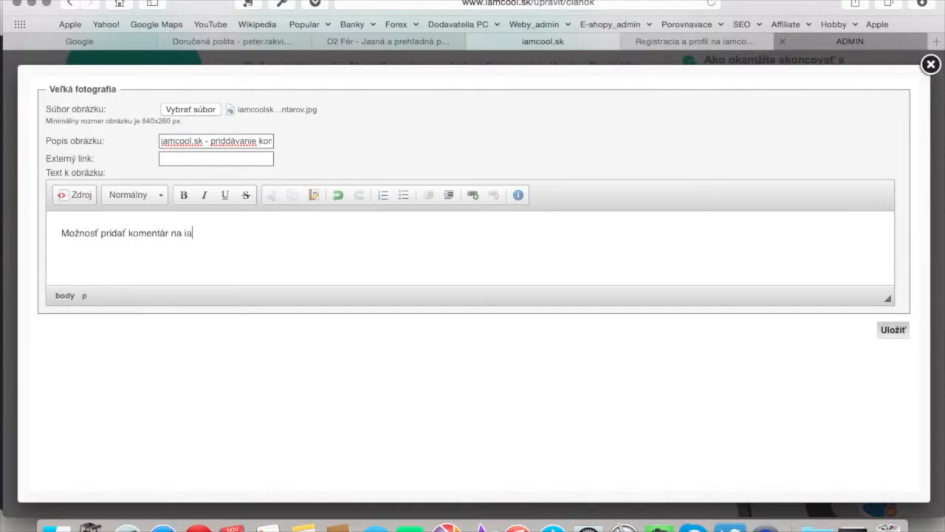
type("o.sk")
key("Left")
key("Left")
type("l")
Step: Save the large photo block, close its editing dialog and check the image with its caption in the article
left_click(898, 339)
left_click(896, 337)
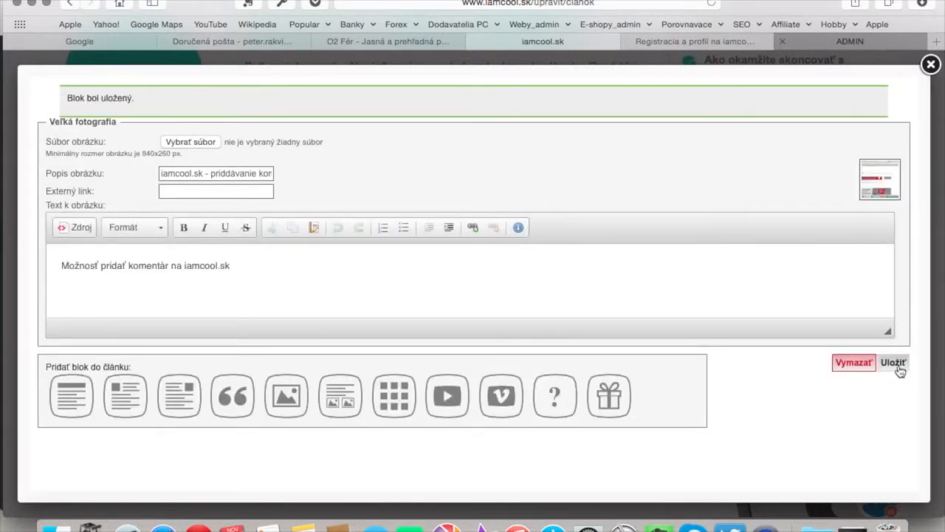
left_click(930, 65)
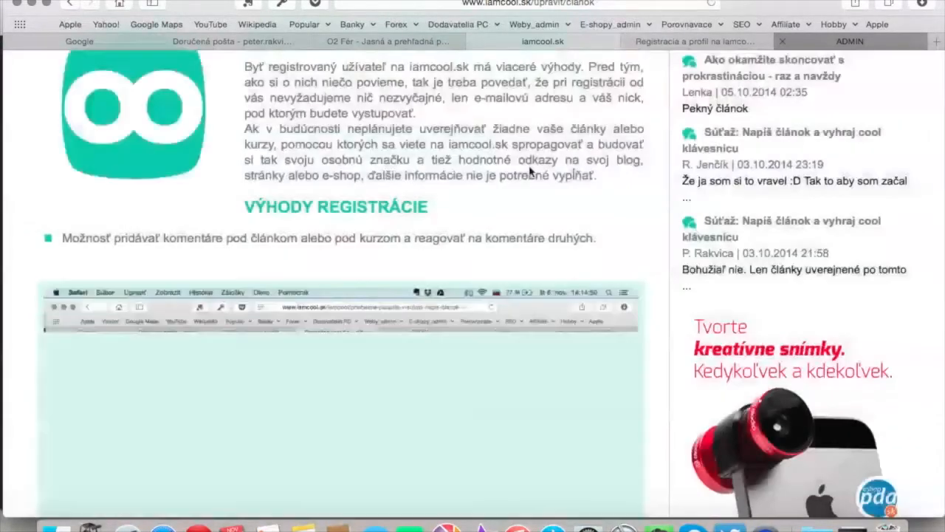
scroll(529, 171, "down", 8)
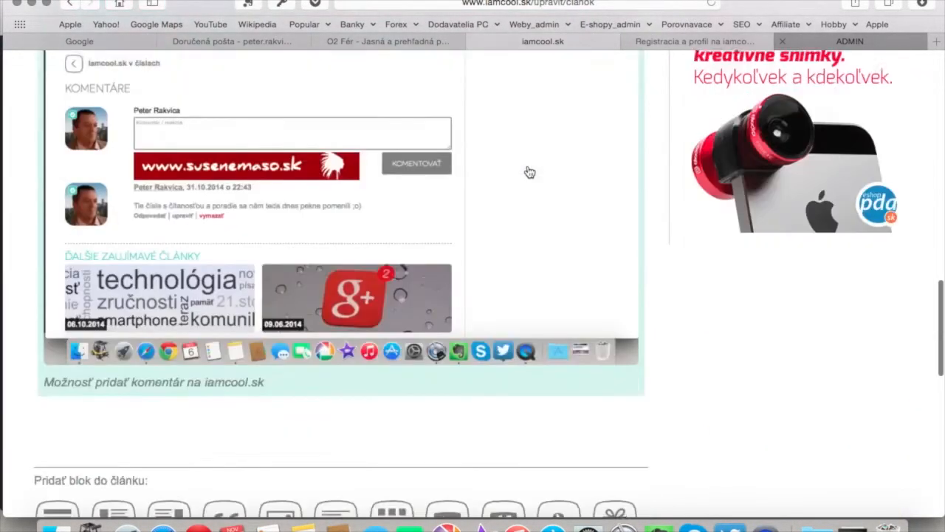
scroll(529, 172, "down", 4)
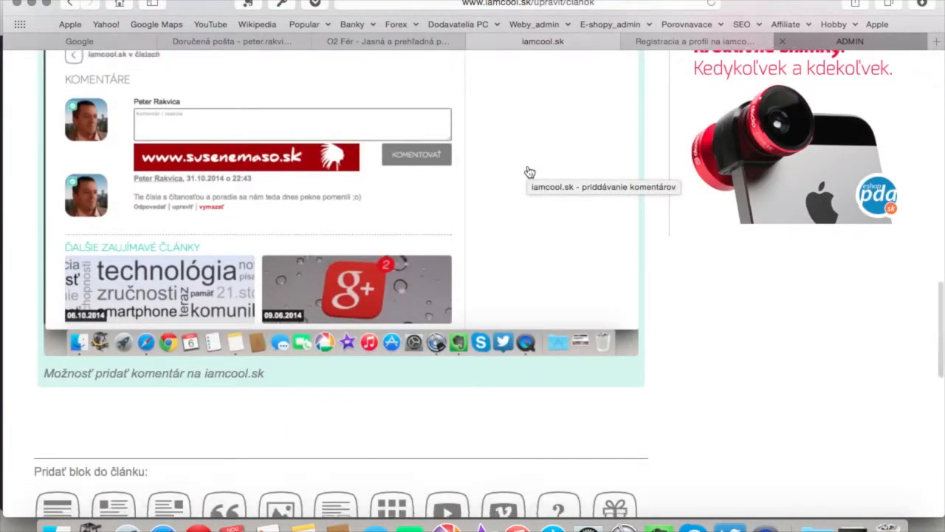
scroll(453, 196, "down", 2)
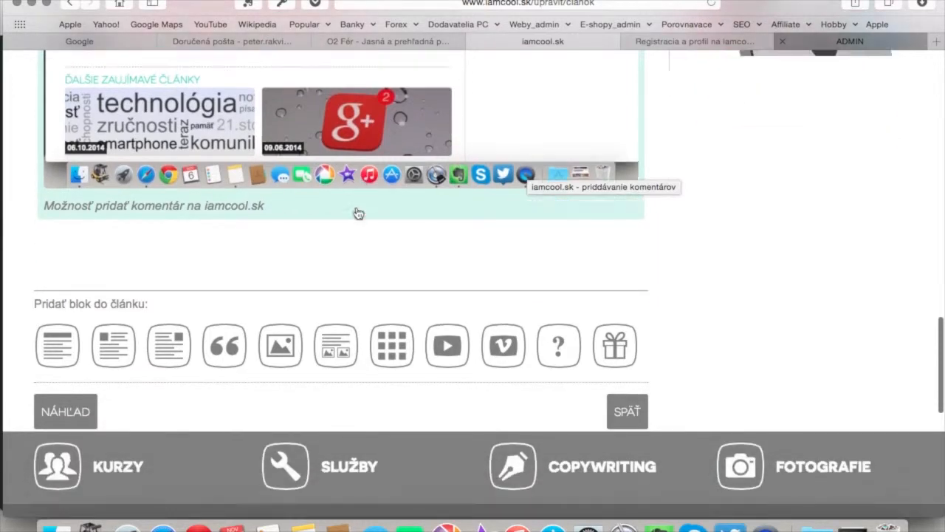
Step: Add a Samostatný text block below the photo and copy the paragraph "Budete vidieť v profile autora alebo lektora..." from Notes
left_click(71, 334)
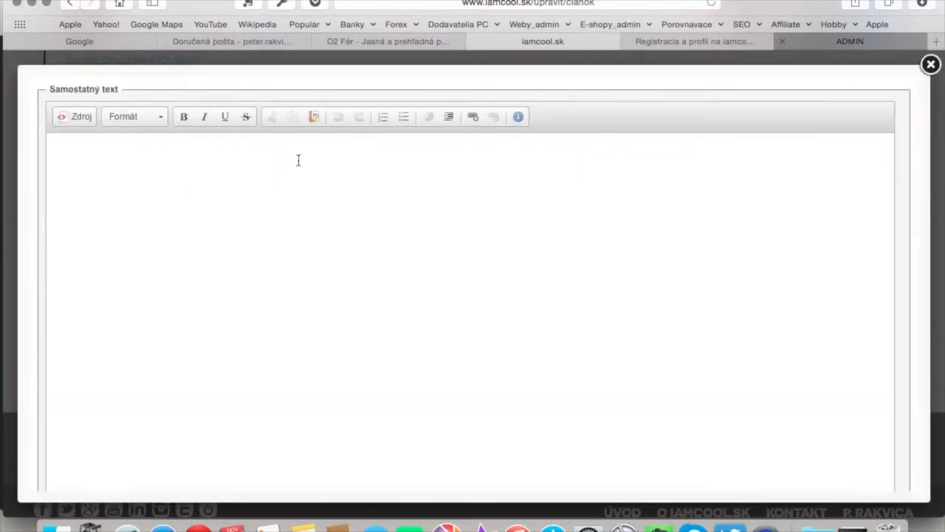
left_click(304, 526)
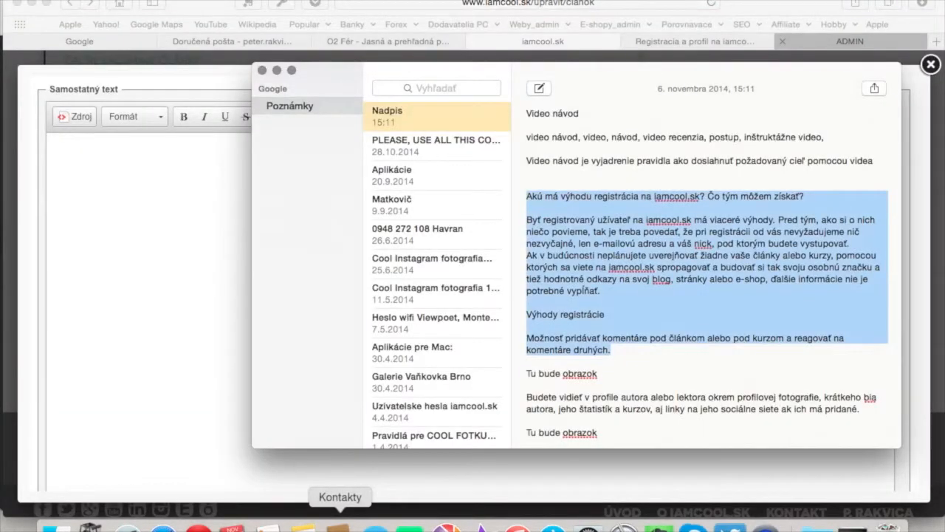
scroll(738, 247, "down", 3)
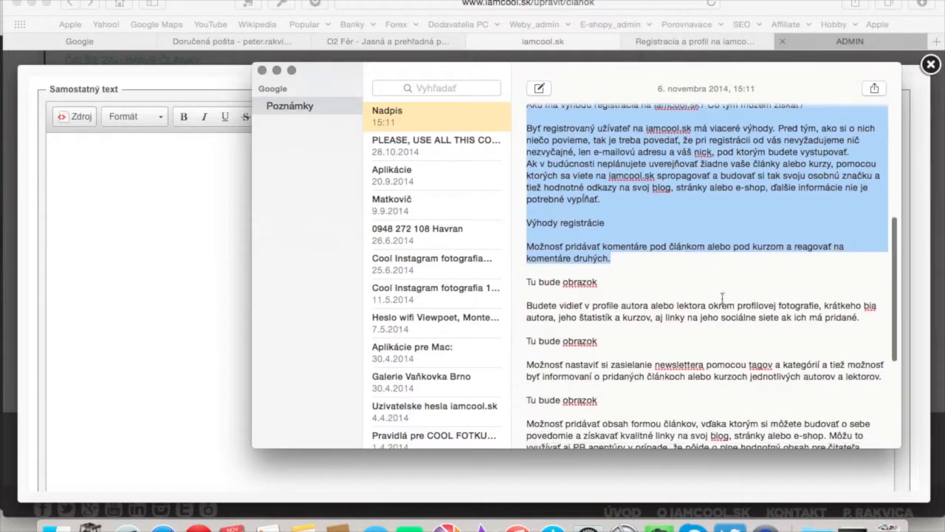
left_click_drag(859, 319, 526, 309)
key("super+c")
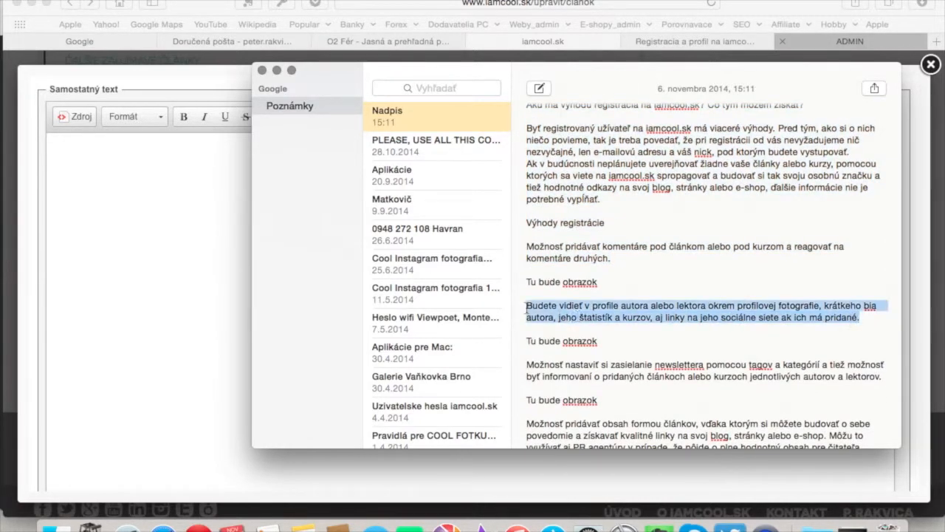
Step: Paste the copied paragraph into the Samostatný text block and turn it into a bulleted list item
left_click(105, 197)
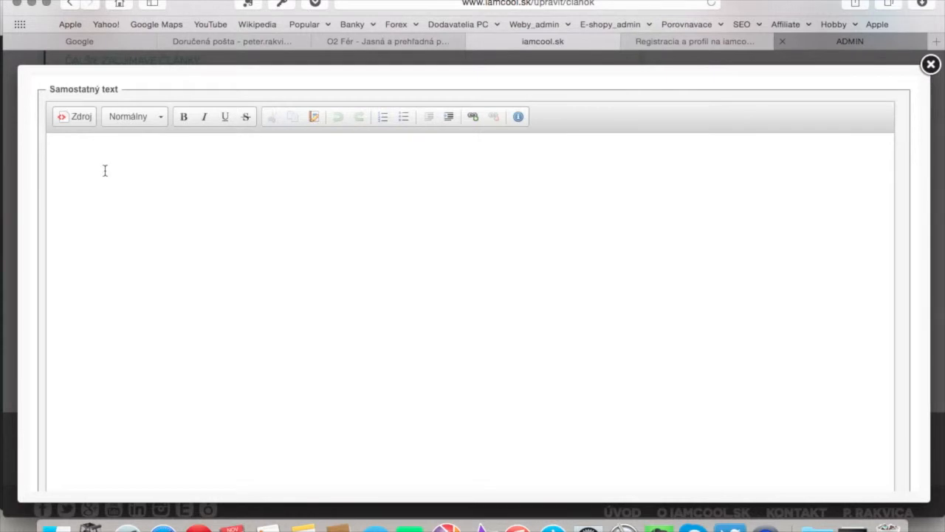
key("super+v")
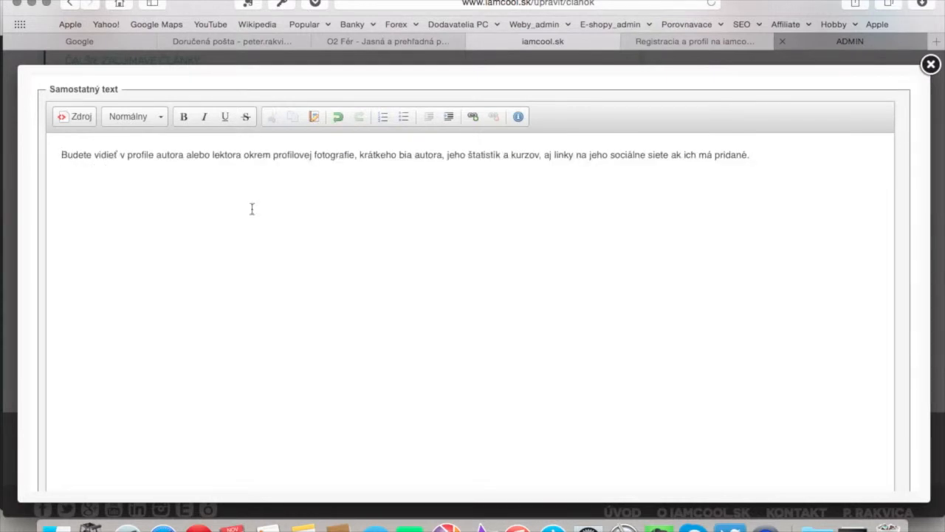
left_click(404, 118)
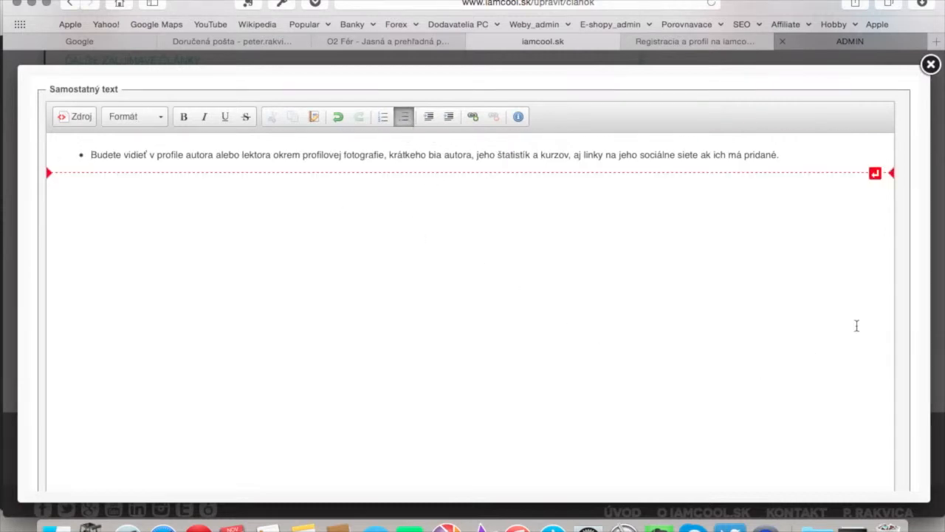
Step: Save the standalone text block and close its editing dialog to return to the article
scroll(856, 327, "down", 5)
left_click(894, 482)
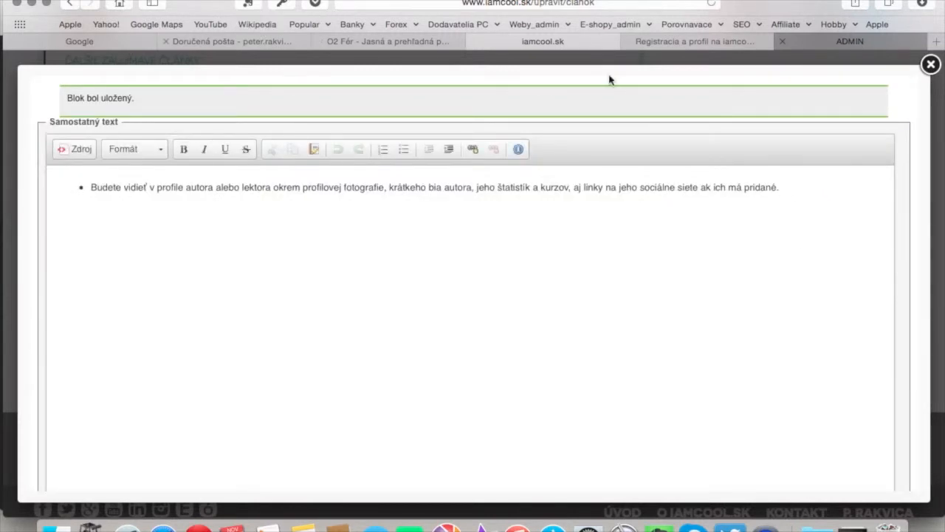
left_click(931, 64)
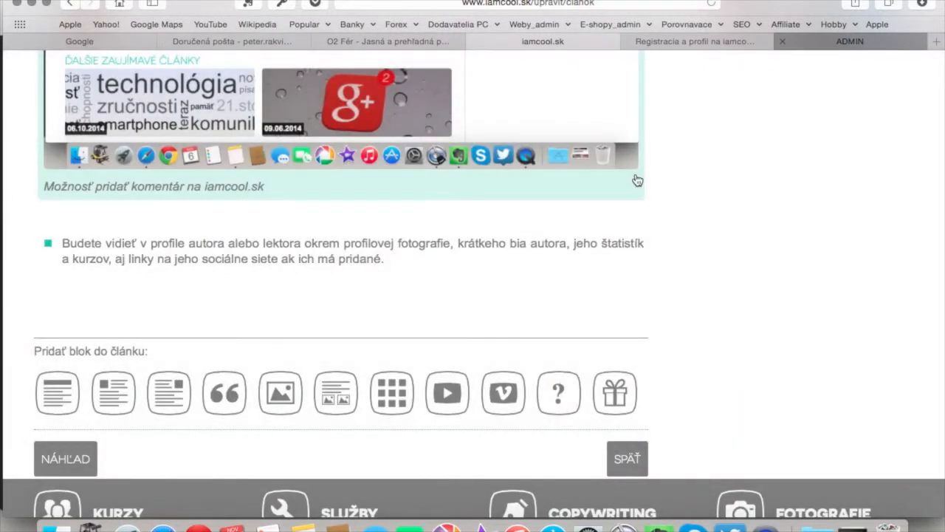
Step: Add a Veľká fotografia block below the bulleted text and choose "iamcoolsk_informacie o autoroch lektoroch.jpg" from Stiahnuté as its image
scroll(636, 179, "down", 3)
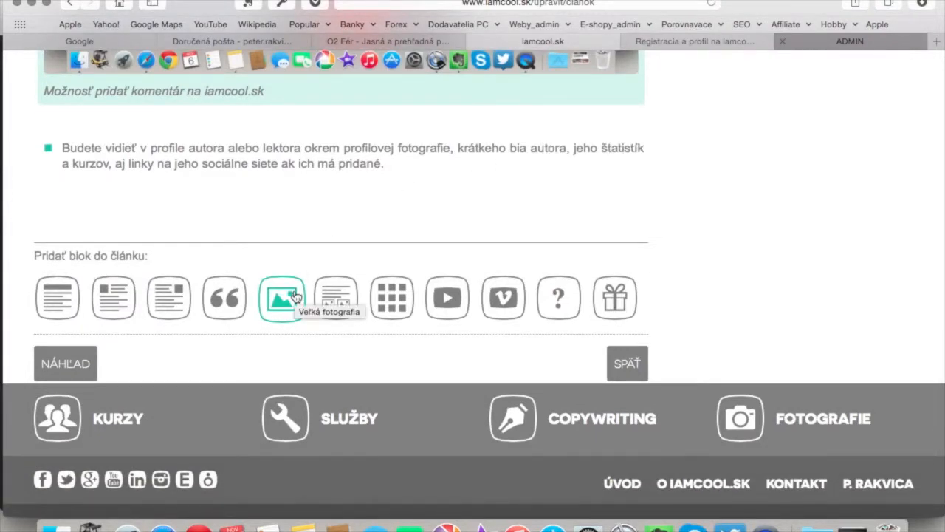
left_click(294, 296)
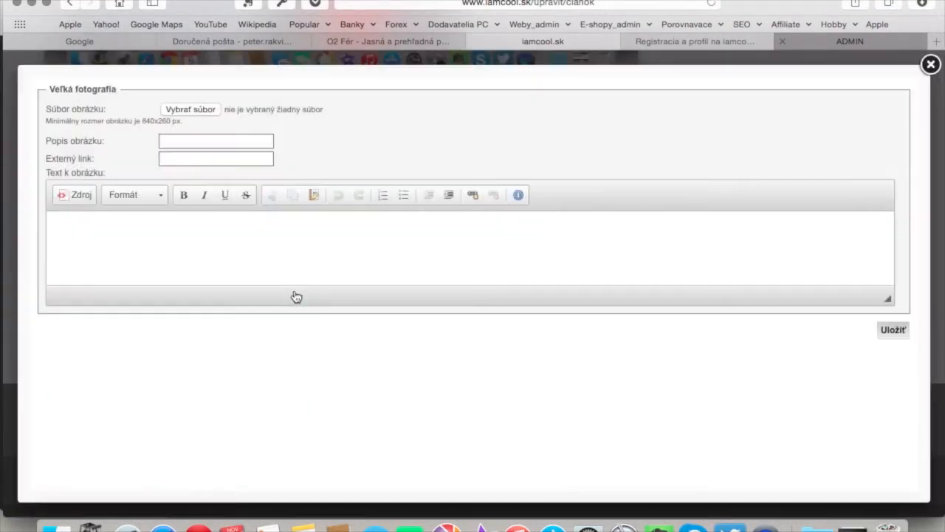
left_click(193, 110)
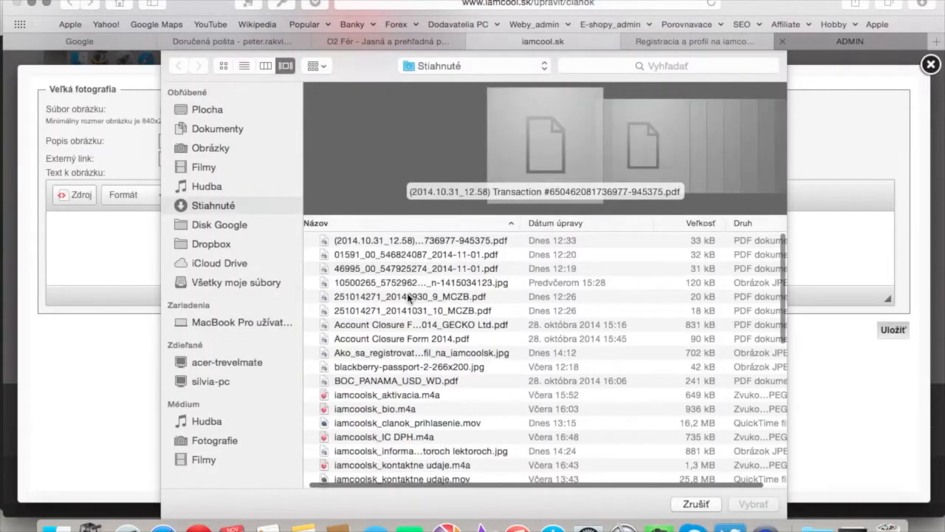
scroll(408, 295, "down", 3)
scroll(408, 296, "down", 2)
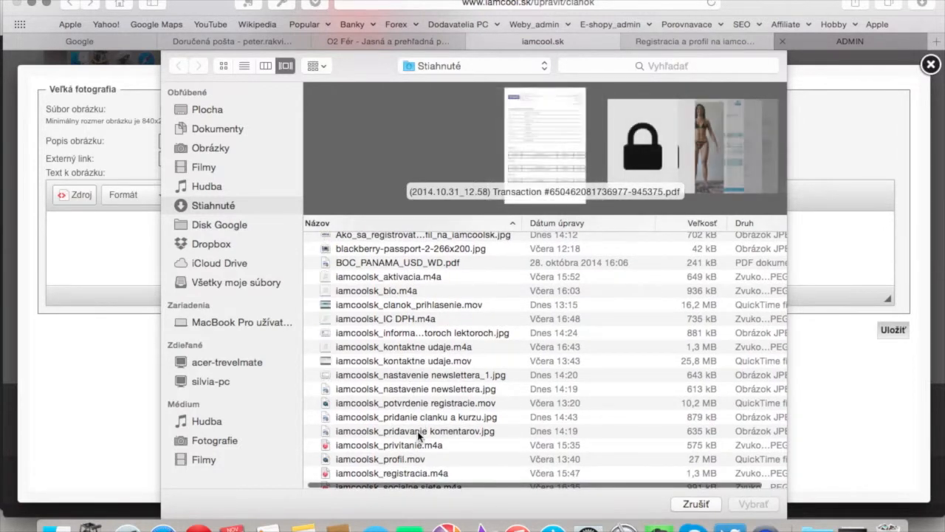
scroll(417, 458, "down", 1)
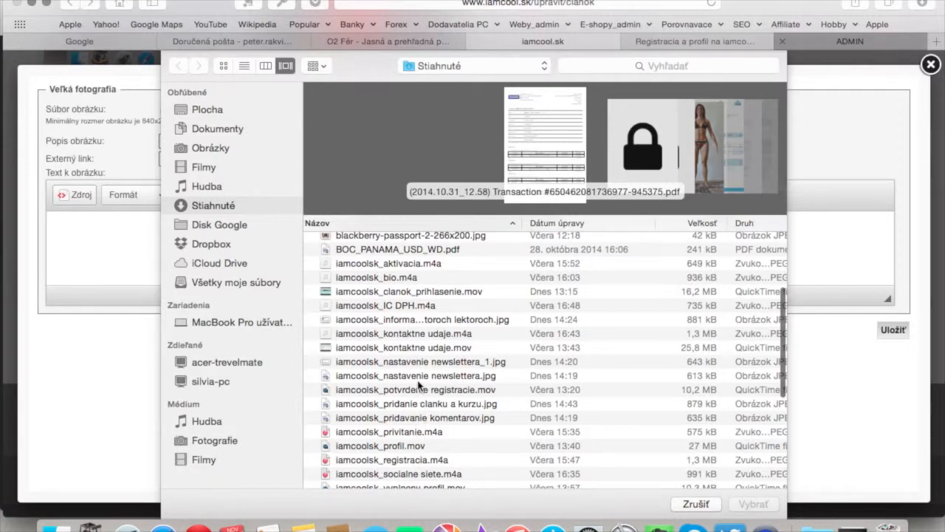
scroll(419, 350, "down", 7)
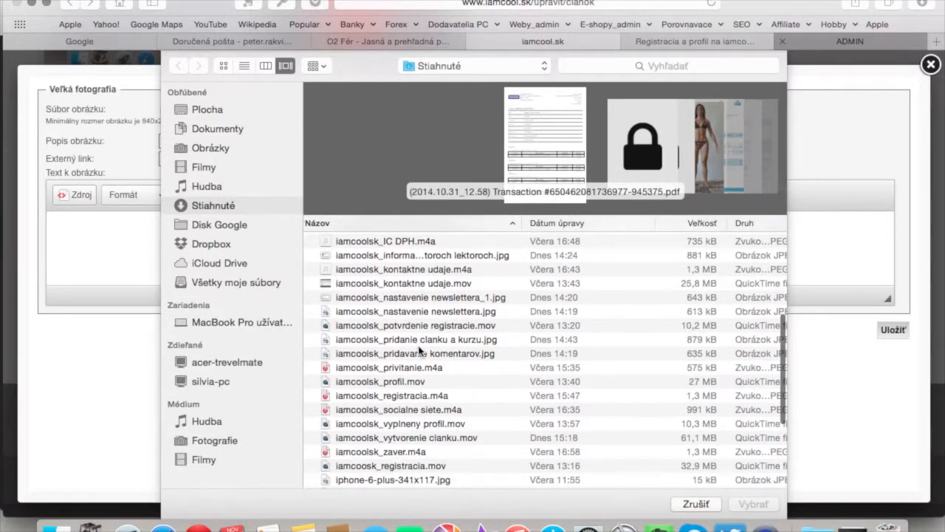
scroll(419, 350, "down", 3)
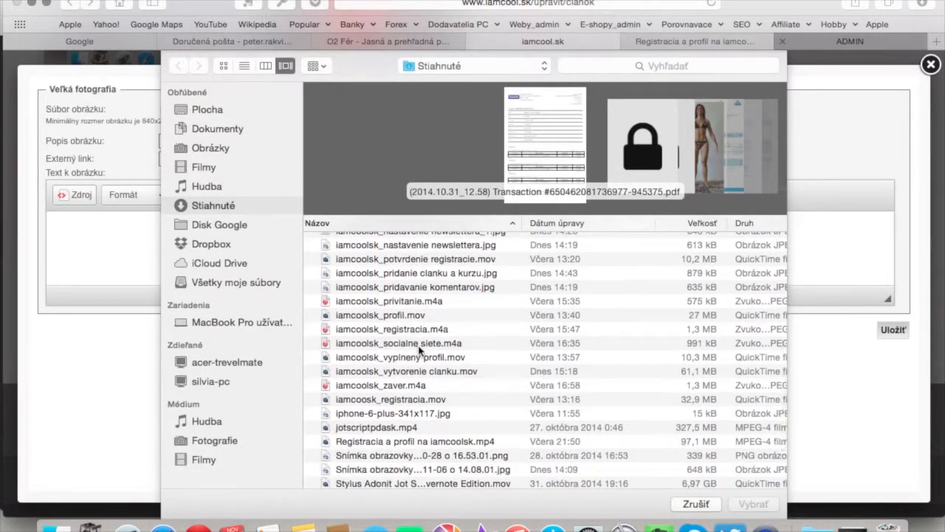
scroll(419, 350, "up", 5)
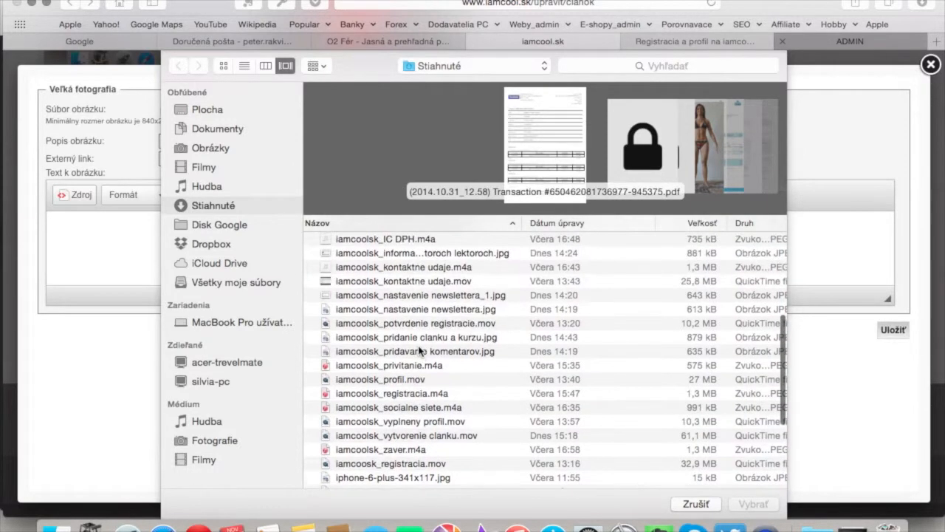
scroll(419, 350, "up", 2)
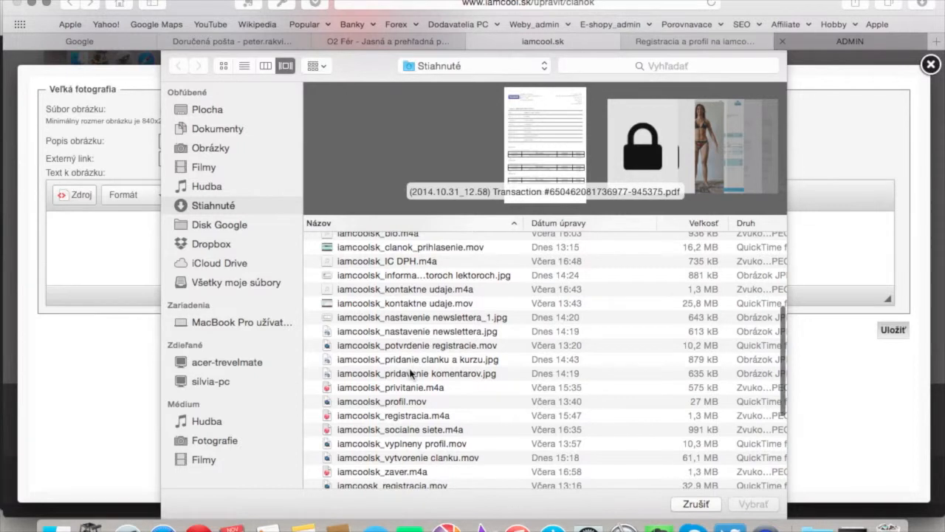
scroll(412, 375, "up", 1)
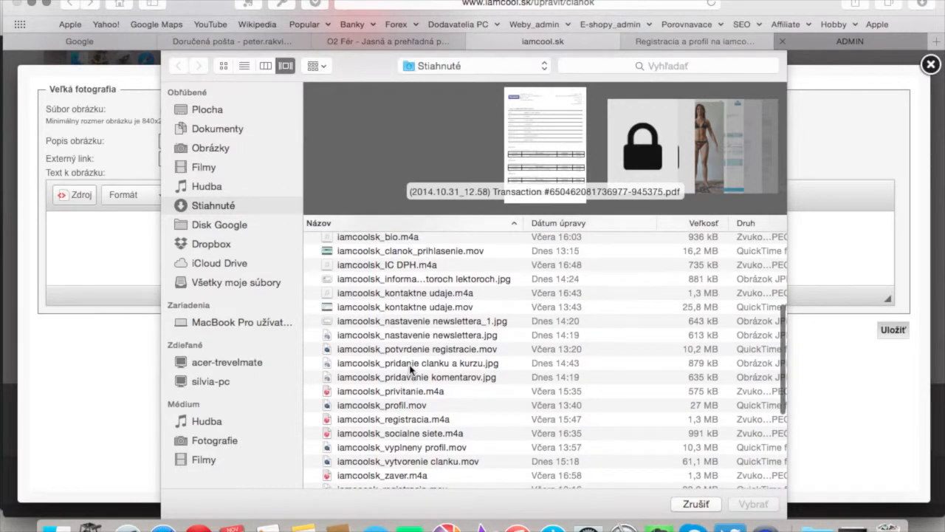
scroll(412, 362, "down", 1)
scroll(411, 360, "up", 4)
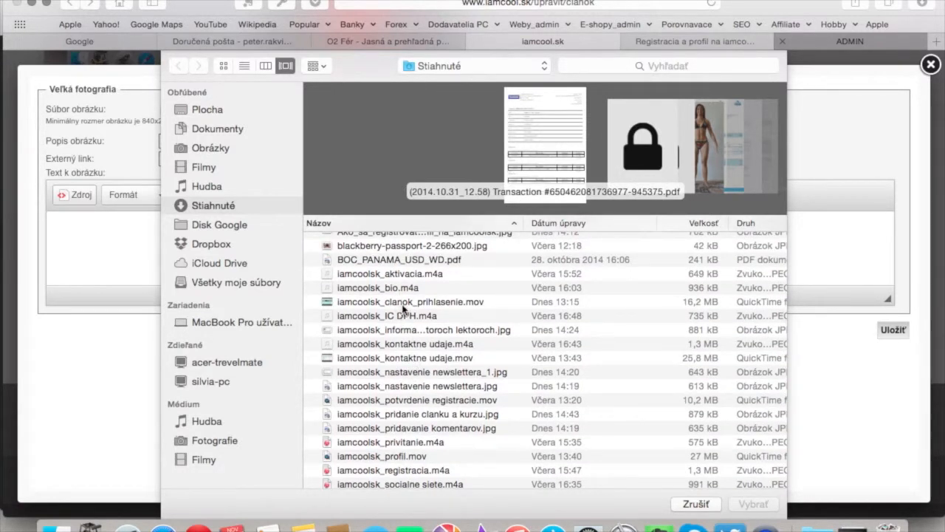
left_click(400, 330)
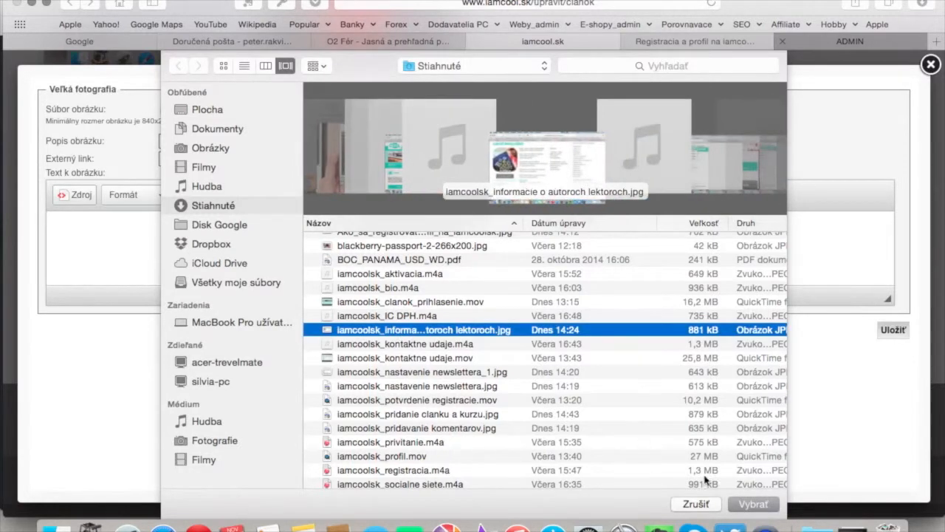
left_click(736, 505)
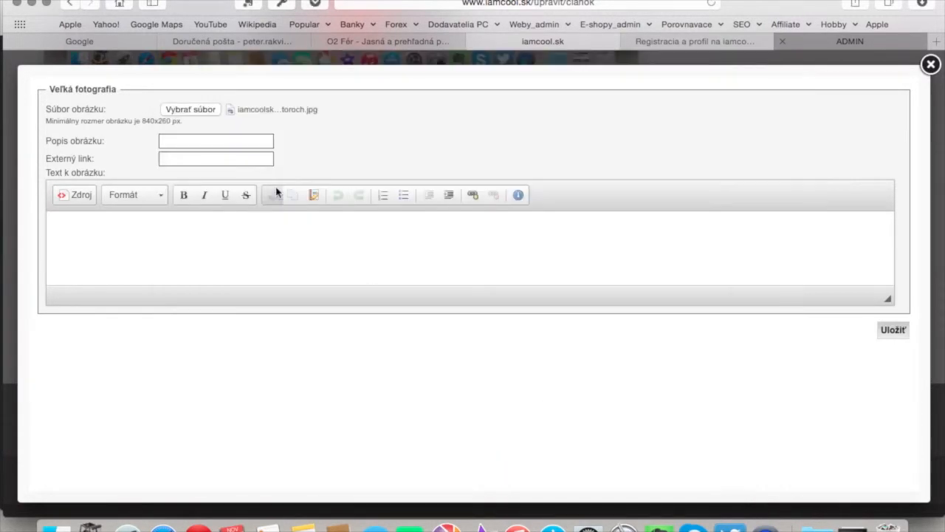
Step: Set the image description to "iamcool.sk - profil autora/lektora" and the image text to "Možnosť vidieť linky na sociálne siete autora/lektora."
left_click(204, 143)
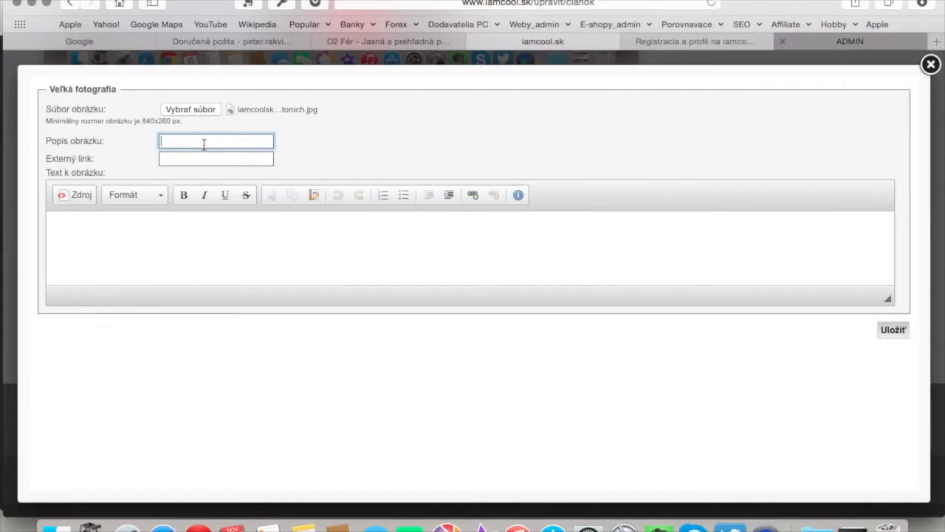
type("iamcool.sk - profil autora/l")
type("ekto")
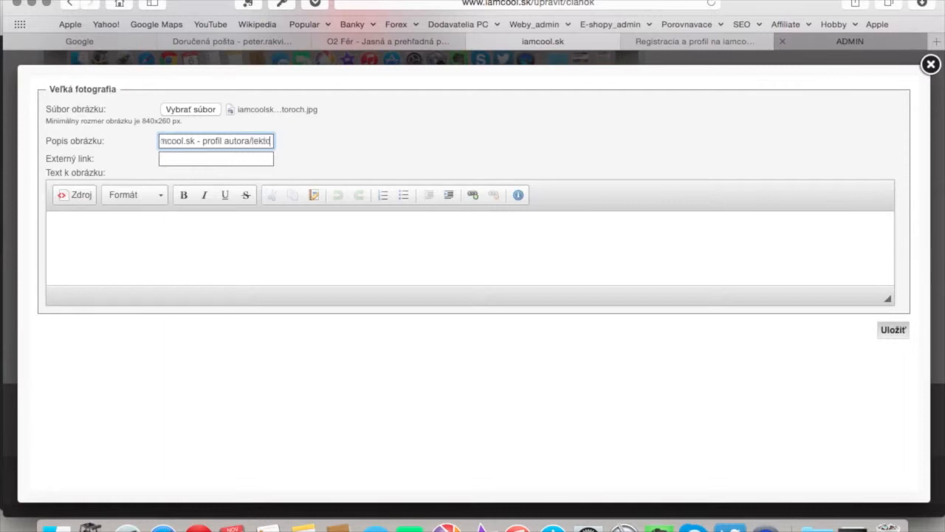
type("ra")
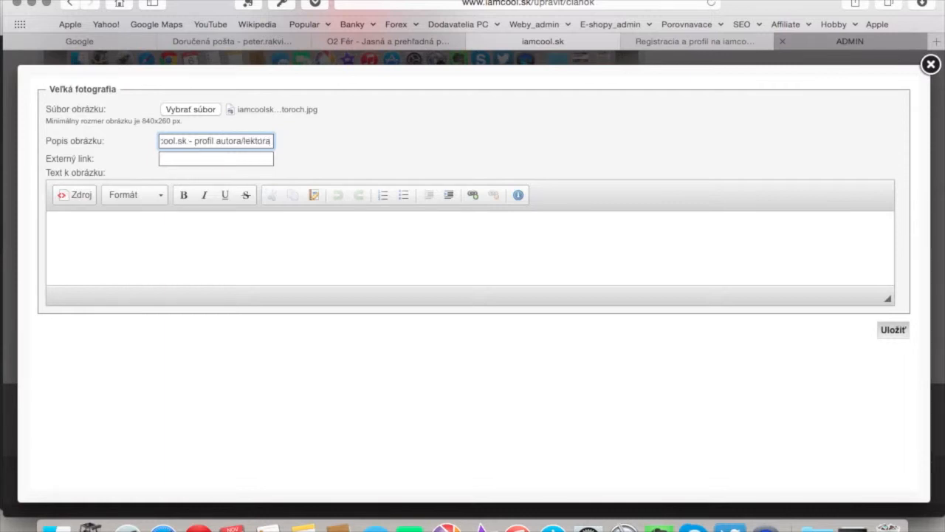
left_click(101, 230)
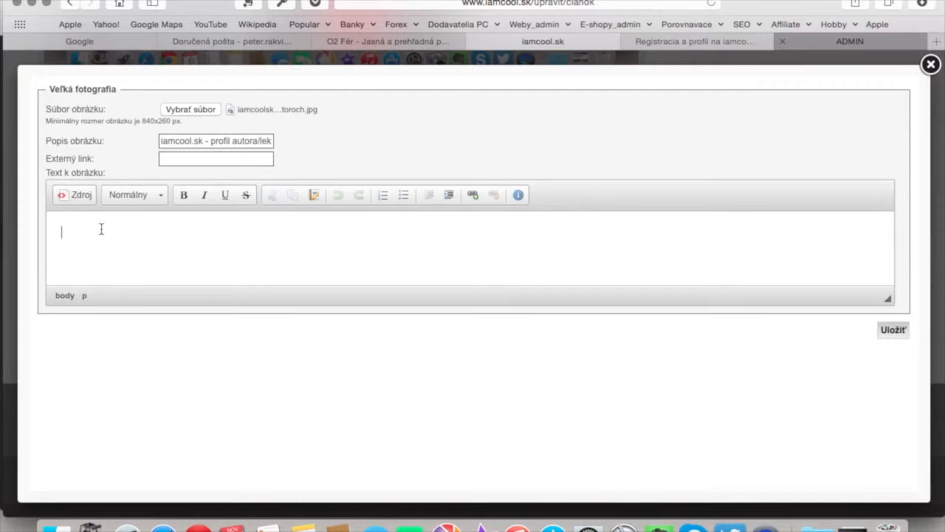
type("Možnosť vidieť linky na so")
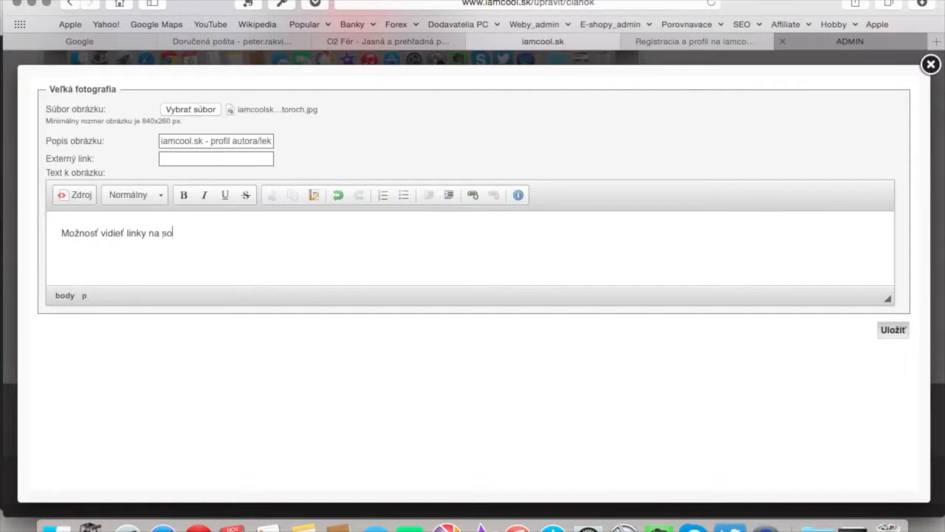
type("ciálne siete autora/")
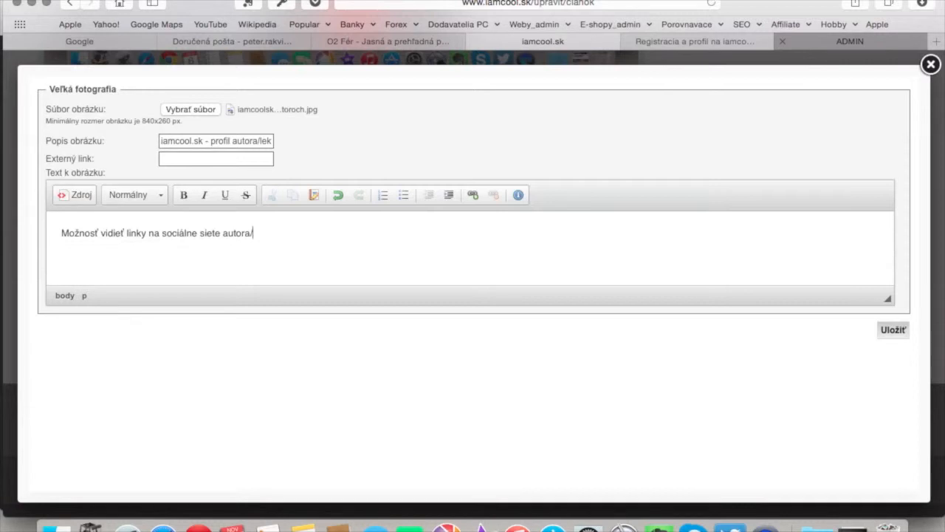
type("lektora")
Step: Save the author profile photo block and close its editing dialog to return to the article
left_click(890, 333)
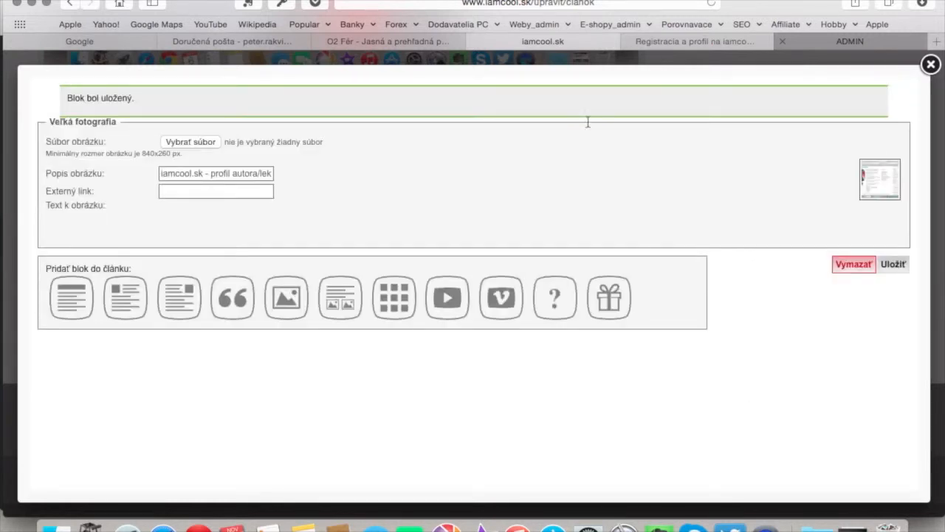
left_click(931, 65)
scroll(466, 193, "down", 15)
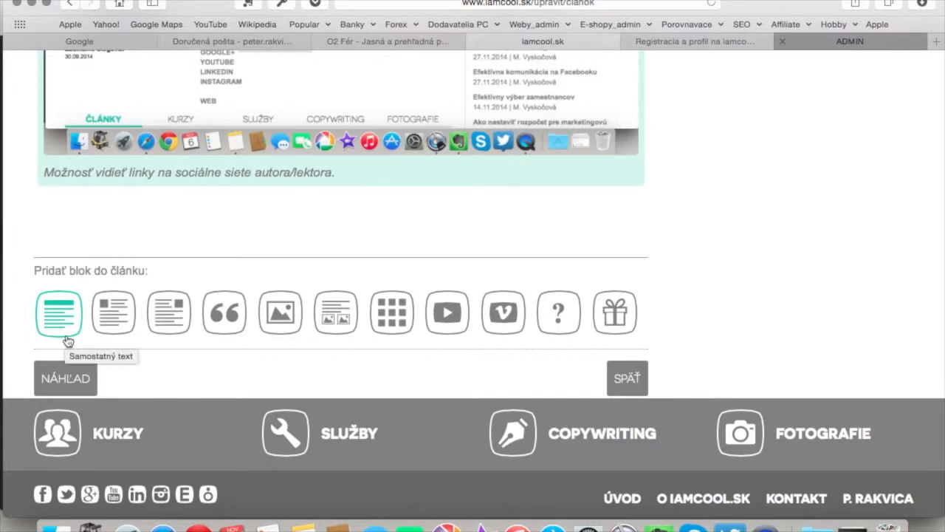
Step: Add a Samostatný text block below the author profile photo and copy the paragraph "Možnosť nastaviť si zasielanie newslettera..." from Notes
left_click(67, 341)
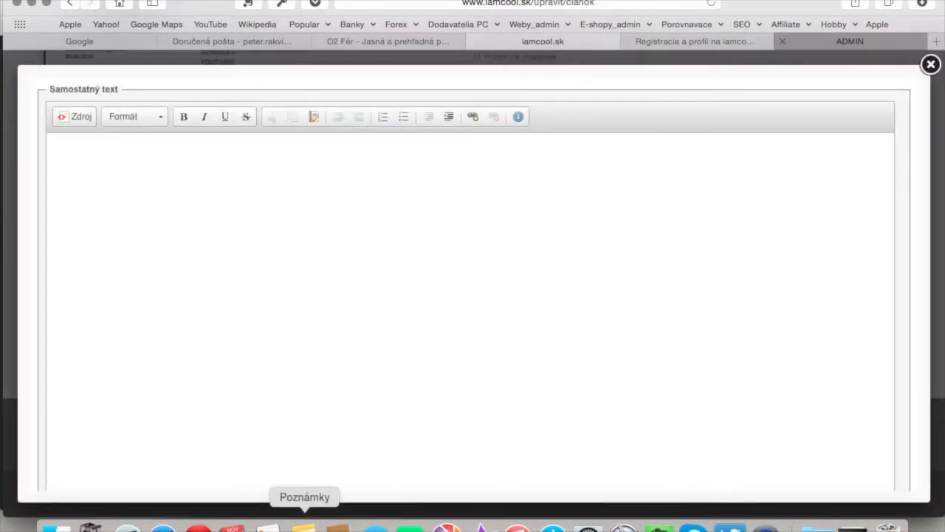
left_click(305, 526)
scroll(660, 344, "down", 2)
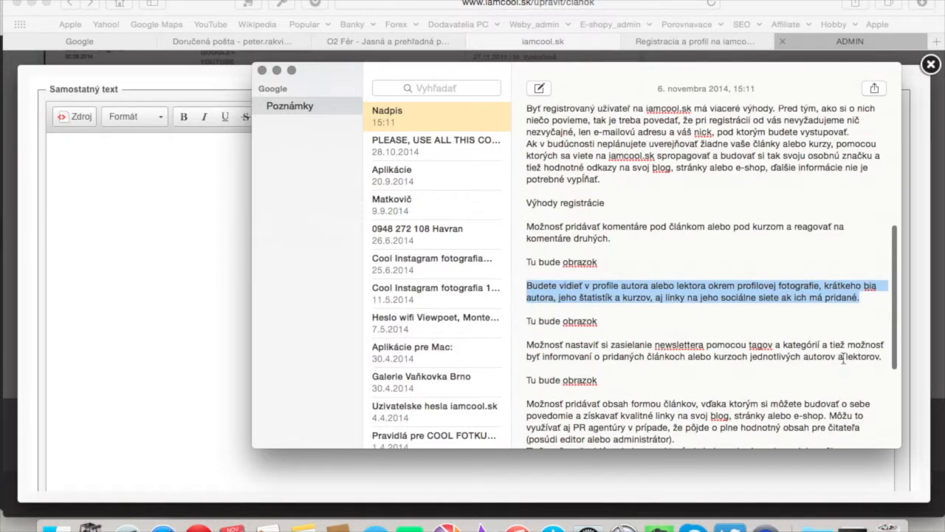
left_click_drag(884, 357, 530, 342)
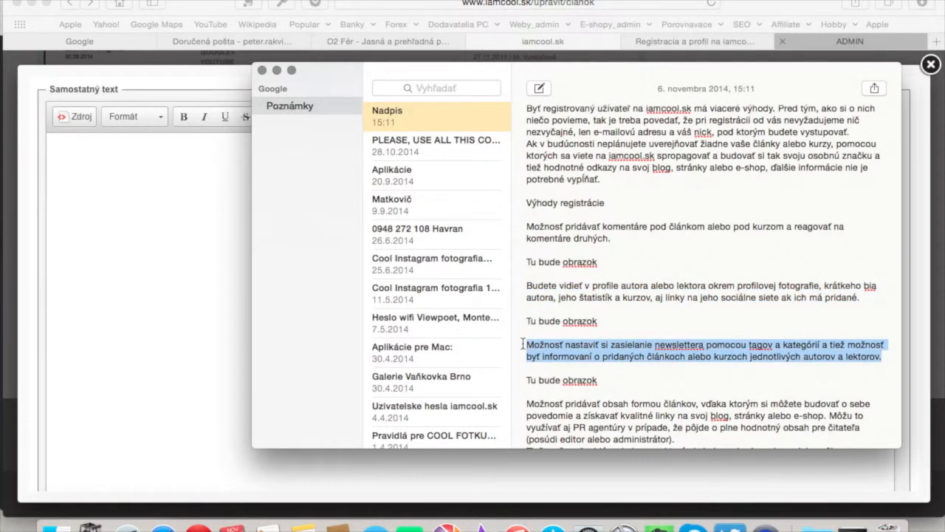
Step: Paste the copied newsletter paragraph into the Samostatný text block and turn it into a bulleted list item
left_click(186, 236)
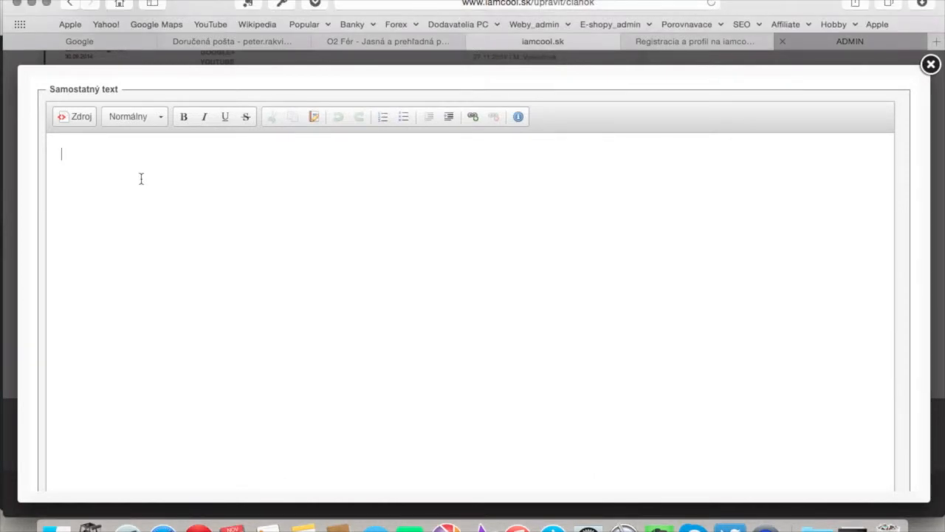
type("Možnosť nastaviť si zasielanie newslettera pomocou tagov a kategórii a tiež možnosť byť informovaní o pridaných článkoch alebo kurzoch jednotlivých autorov a lektorov.")
left_click(62, 156)
left_click(404, 117)
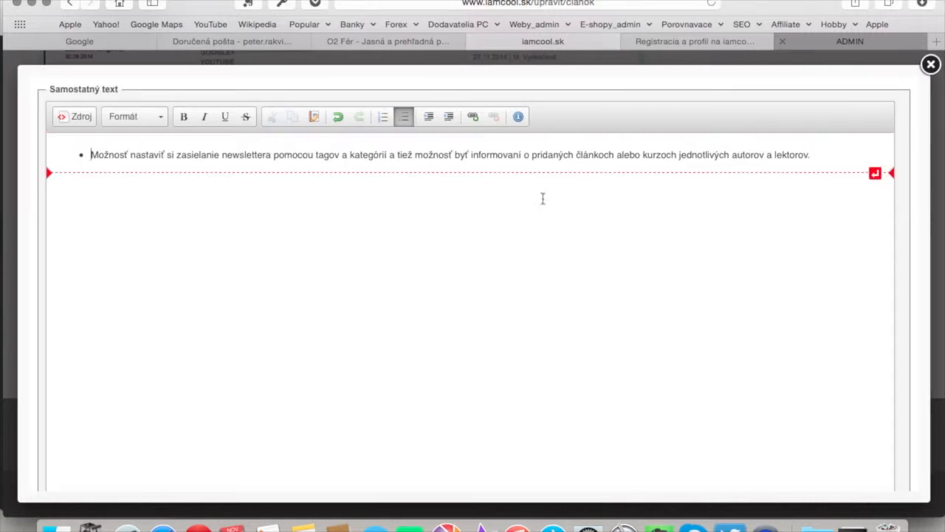
Step: Save the newsletter text block and close its editing dialog
scroll(702, 280, "down", 5)
left_click(876, 481)
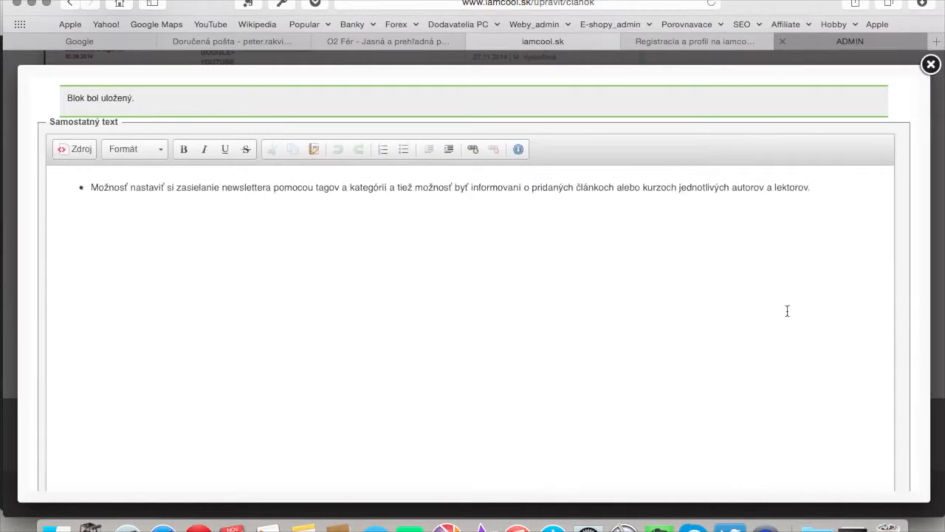
left_click(930, 70)
Step: Add a block with two side-by-side photos below the newsletter text and choose "iamcoolsk_nastavenie newslettera.jpg" for Foto 1
scroll(411, 182, "down", 3)
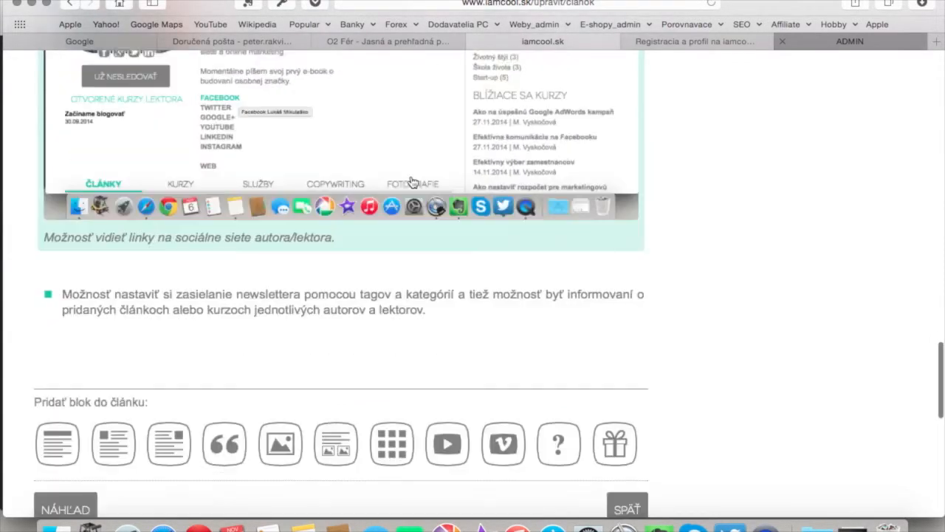
scroll(411, 182, "down", 2)
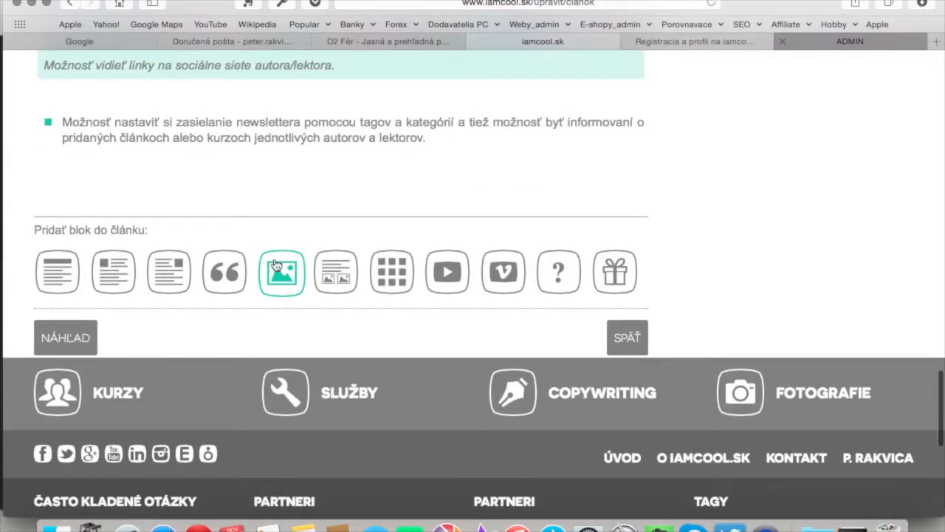
left_click(334, 274)
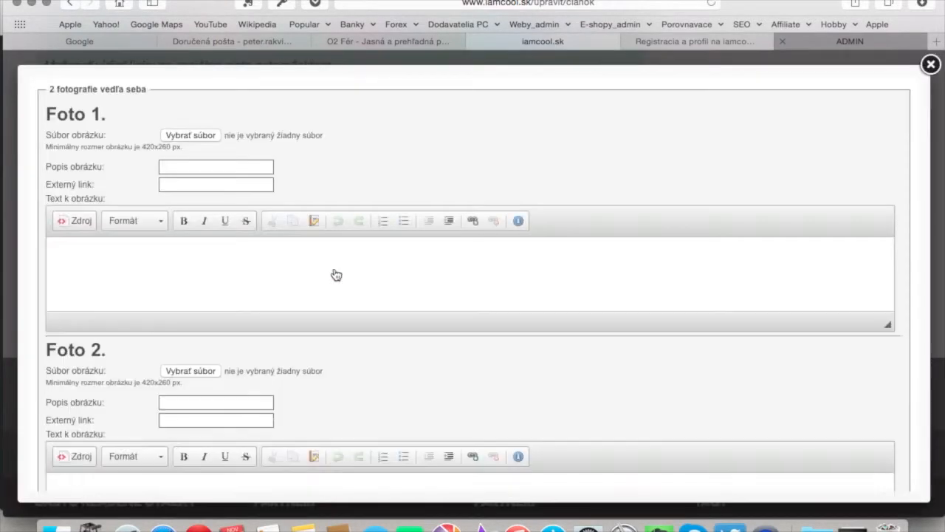
left_click(201, 137)
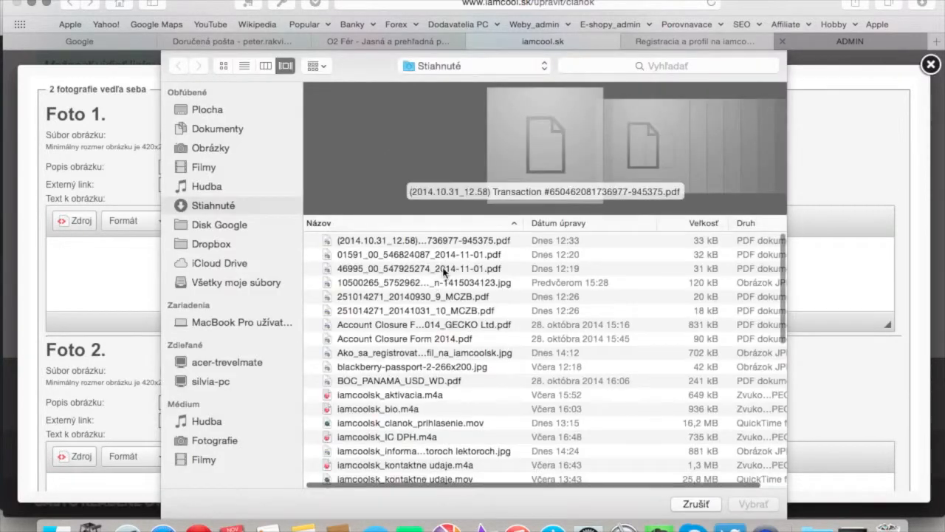
scroll(447, 329, "down", 3)
scroll(447, 330, "down", 2)
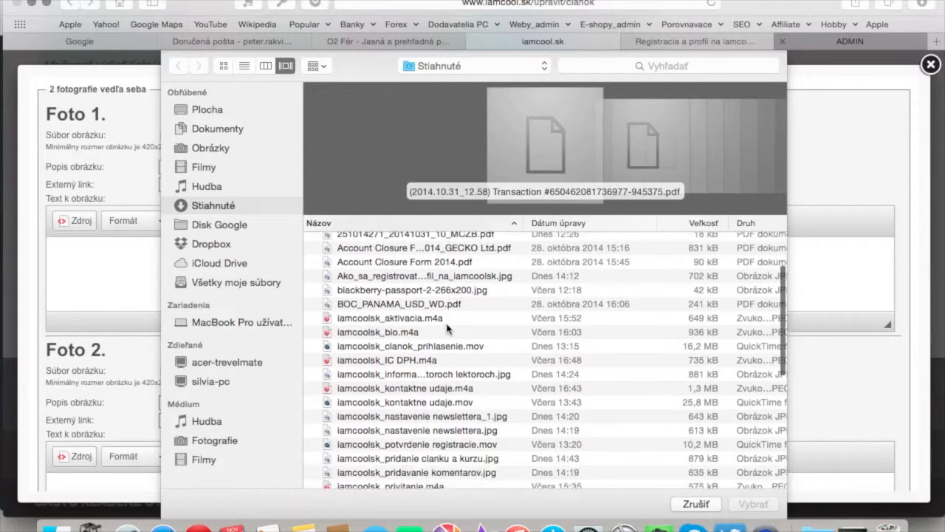
left_click(438, 425)
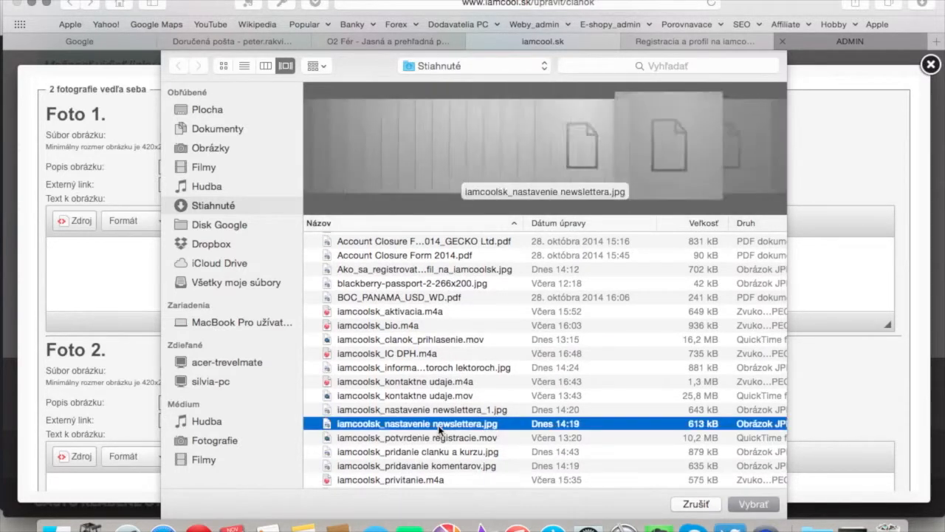
left_click(753, 505)
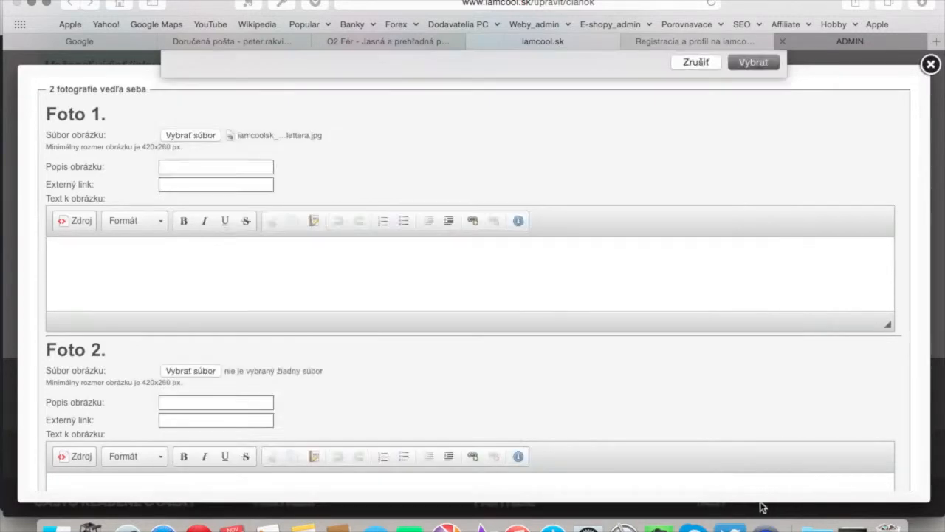
Step: Enter "iamcool.sk - nastavenie newslettera" as the image description (Popis obrázku) of Foto 1
left_click(209, 164)
type("i")
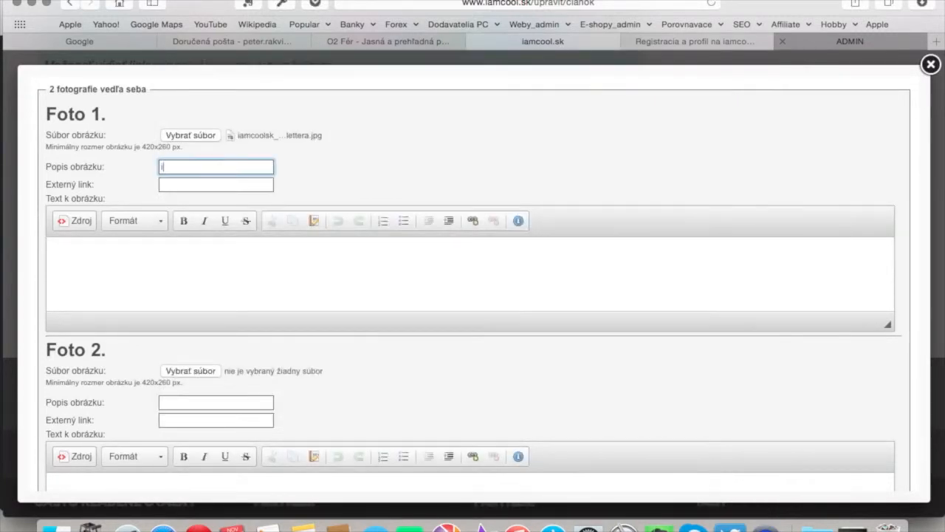
type("amcool.sk  nastavenie newslet")
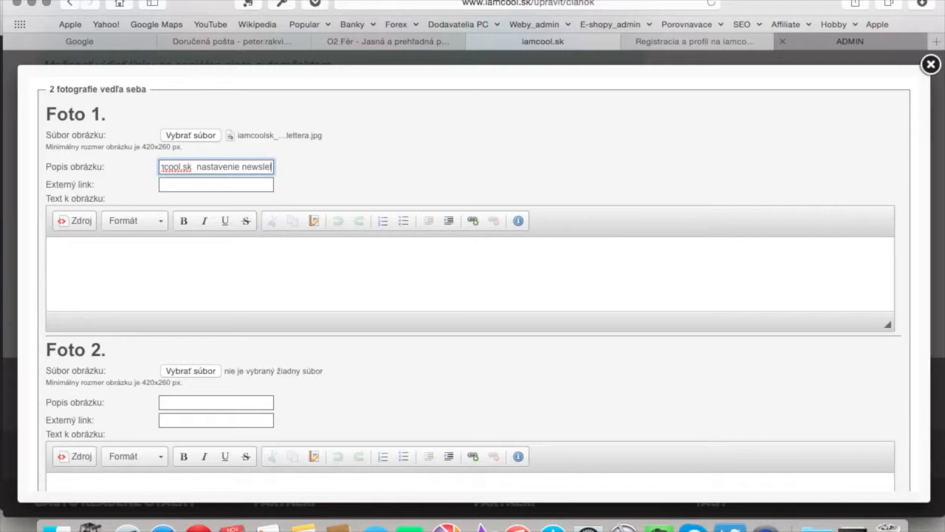
type("tera")
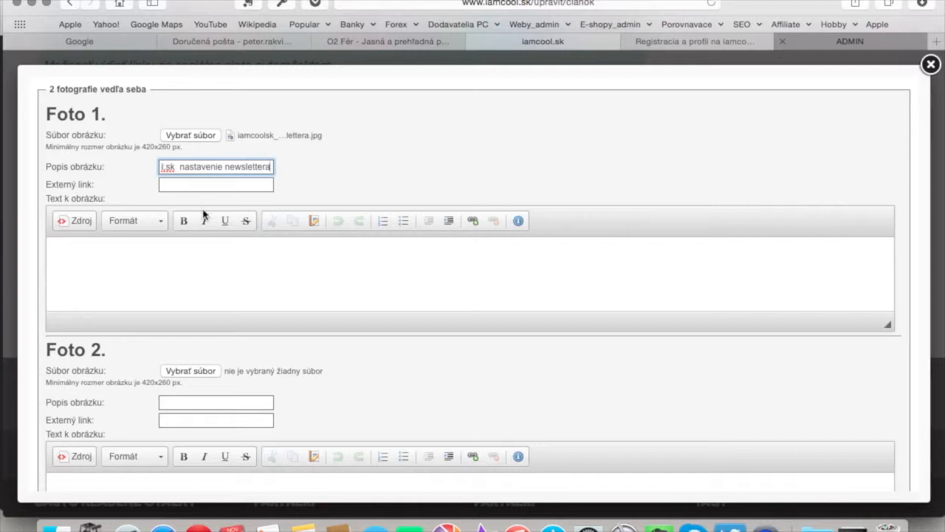
left_click(175, 260)
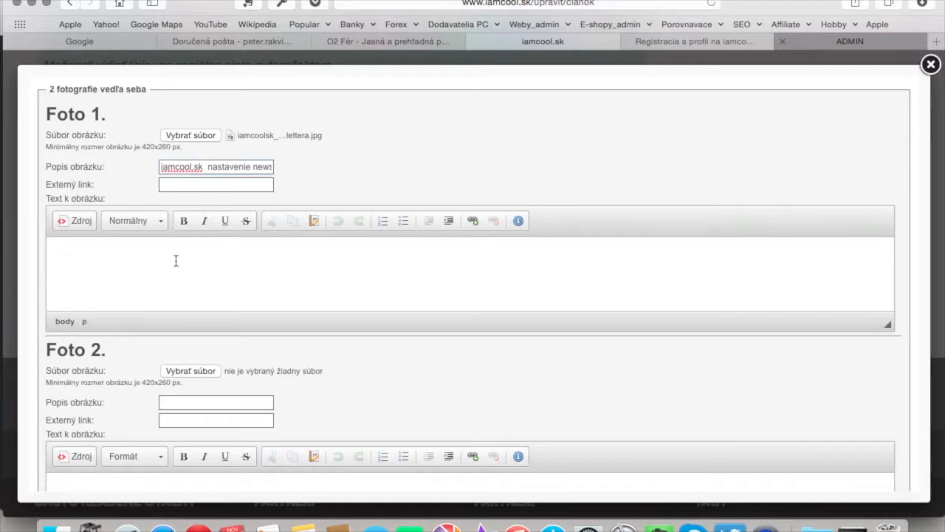
left_click(208, 167)
type("-")
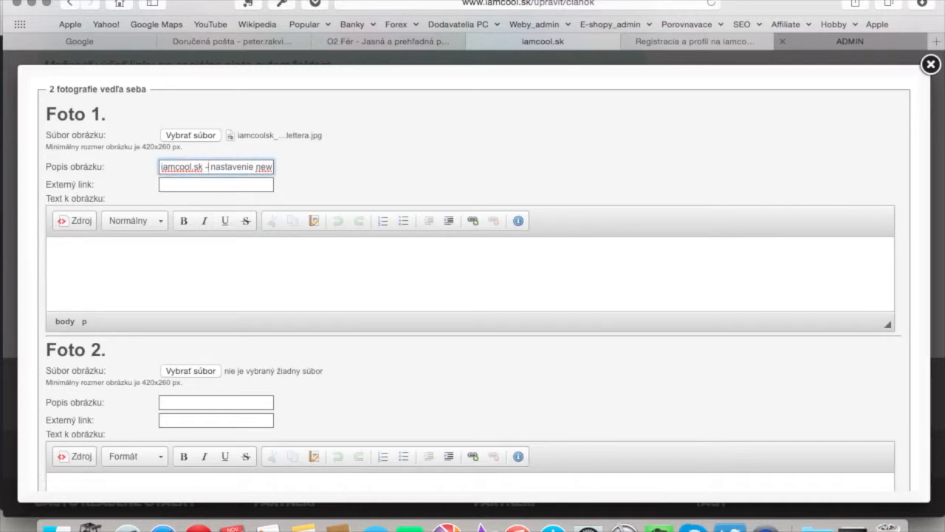
Step: Copy the Foto 1 description "iamcool.sk - nastavenie newslettera" into its image text (Text k obrázku)
key("super+a")
left_click(149, 265)
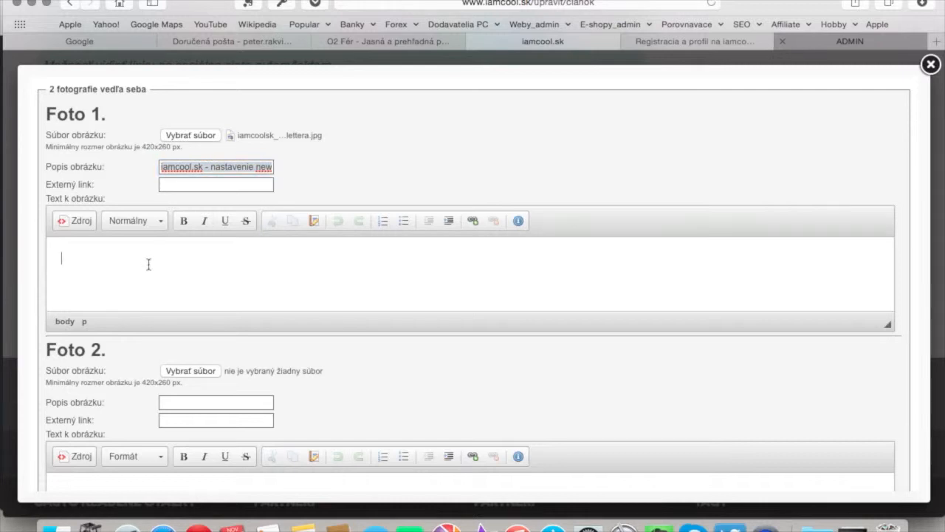
type("iamcool.sk - nastavenie newslettera")
Step: Choose "iamcoolsk_nastavenie newslettera_1.jpg" from the Stiahnuté folder as the image file for Foto 2
scroll(283, 255, "down", 3)
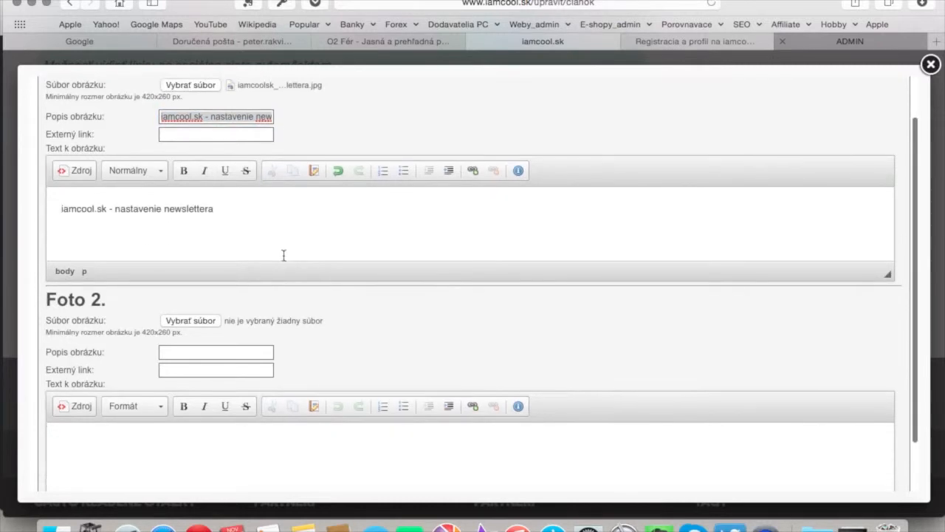
left_click(192, 262)
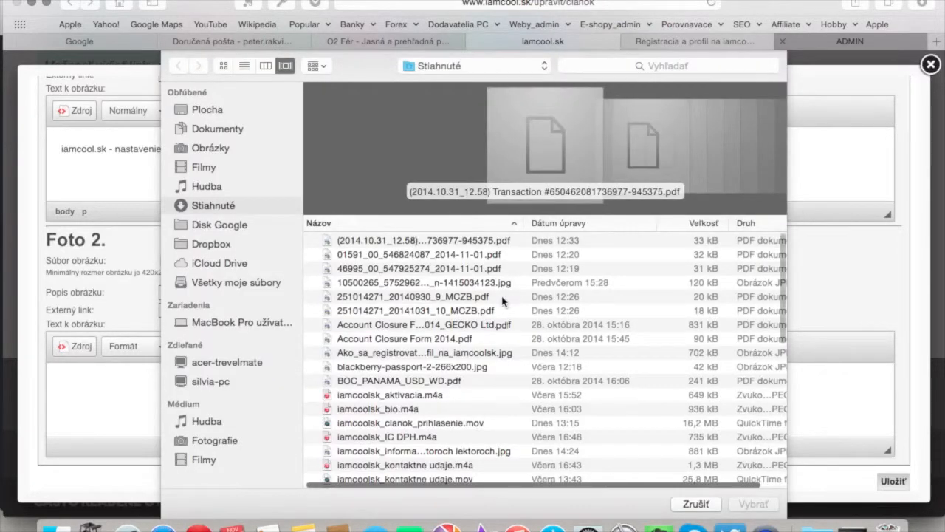
scroll(451, 336, "down", 10)
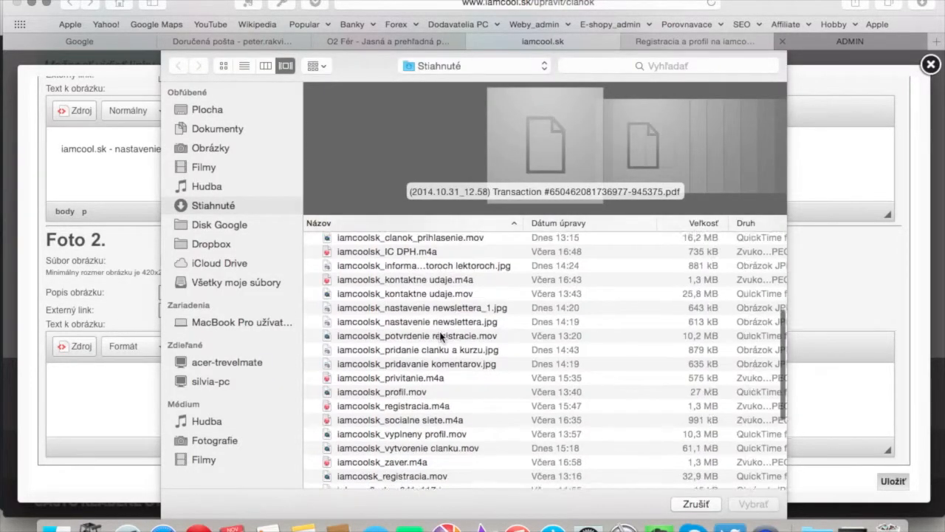
left_click(457, 306)
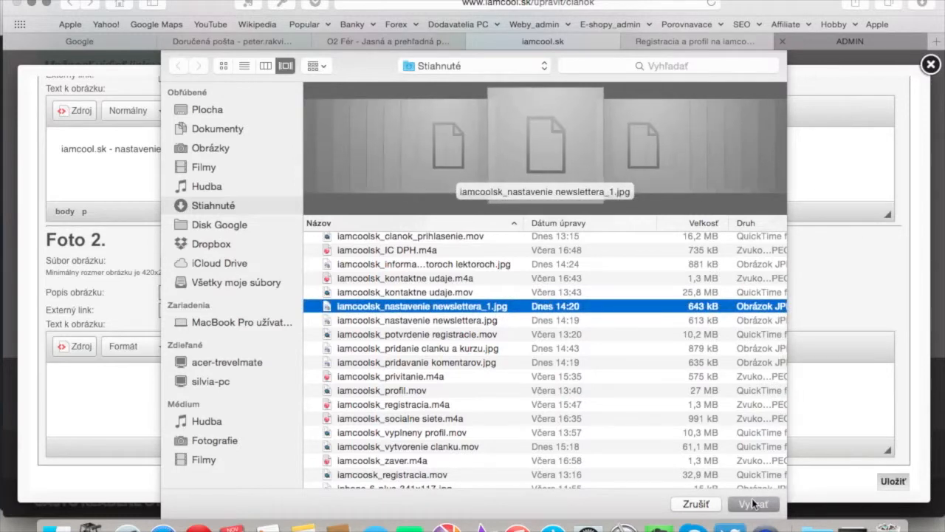
left_click(753, 504)
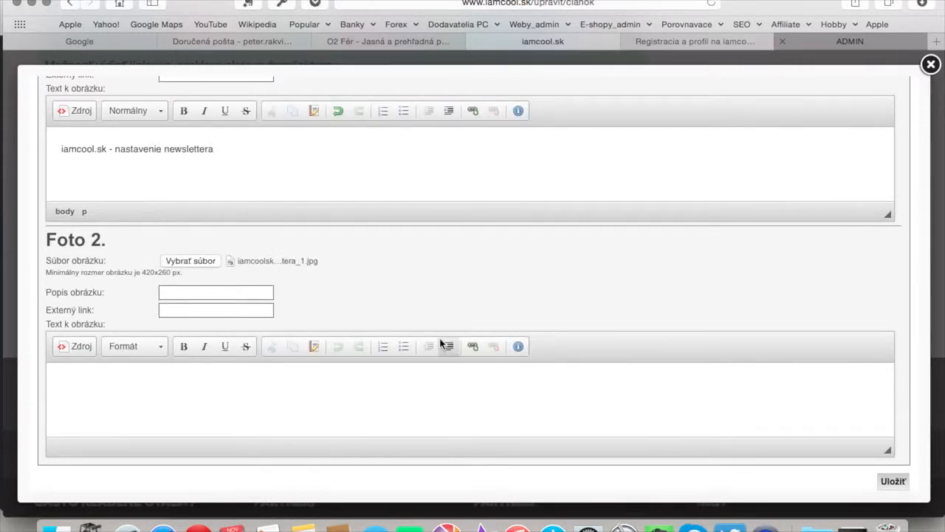
Step: Copy the Foto 1 description and paste it into both the image description and the image text of Foto 2
scroll(441, 343, "up", 4)
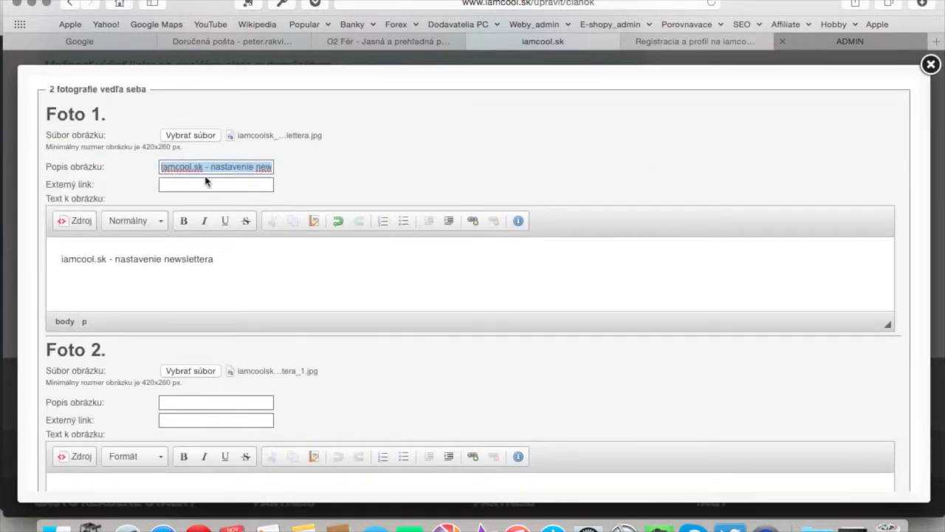
left_click(203, 167)
key("super+a")
key("super+c")
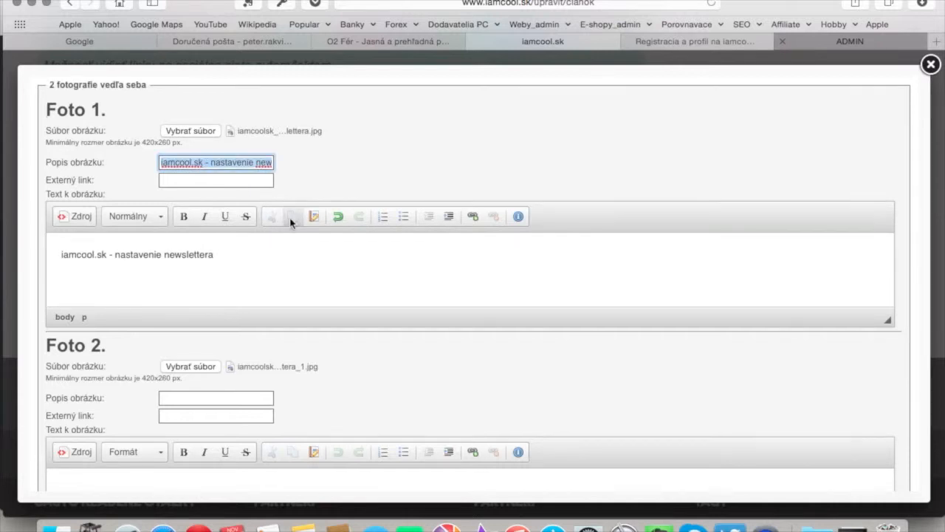
scroll(215, 297, "down", 3)
left_click(210, 293)
key("super+v")
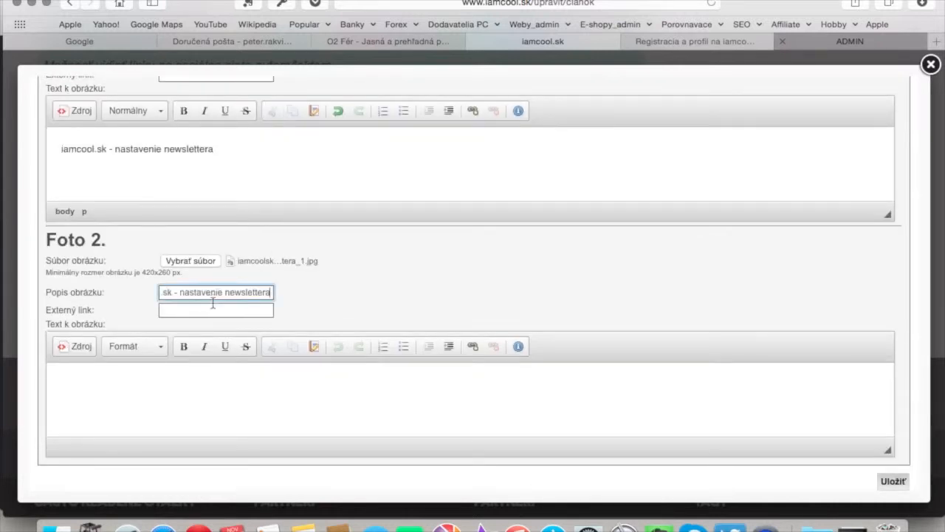
left_click(162, 375)
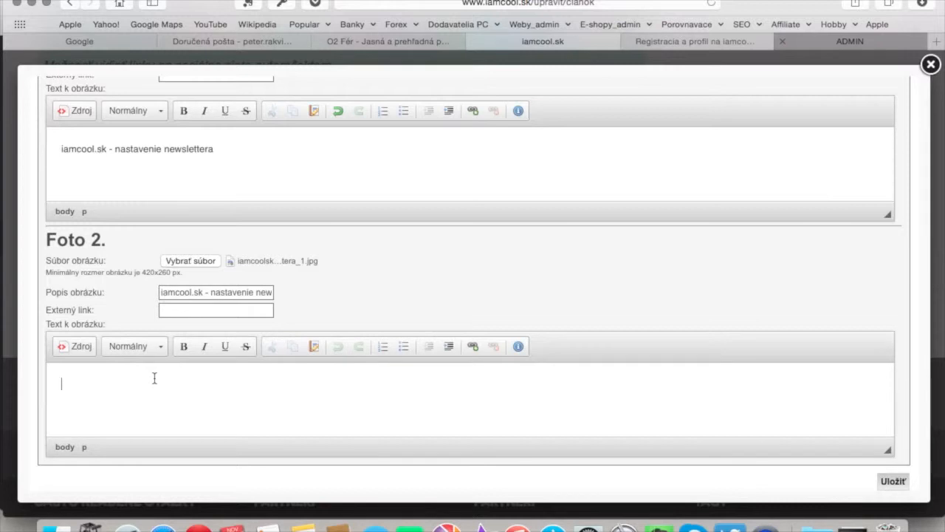
key("super+v")
Step: Append "pomocou tagov a kategórii" to the end of the Foto 1 image text
left_click(240, 152)
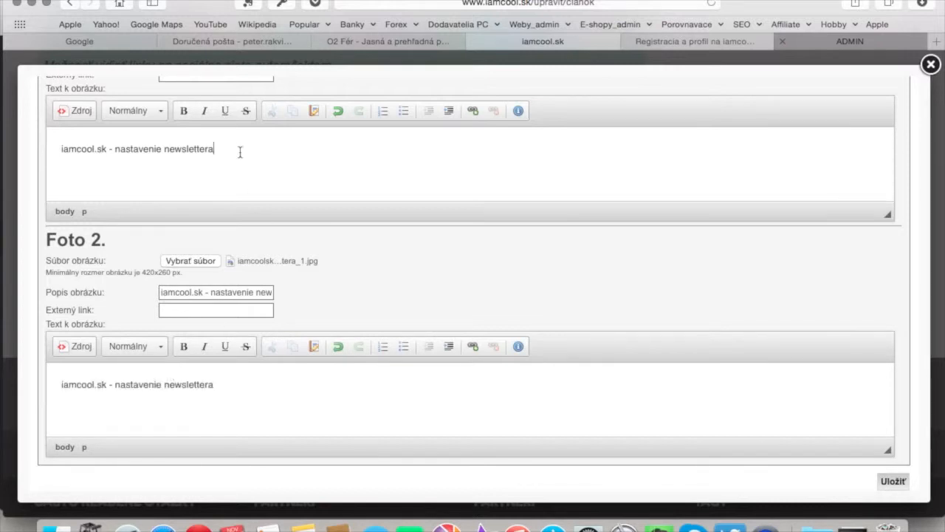
type("pomocou tagov a kategórii")
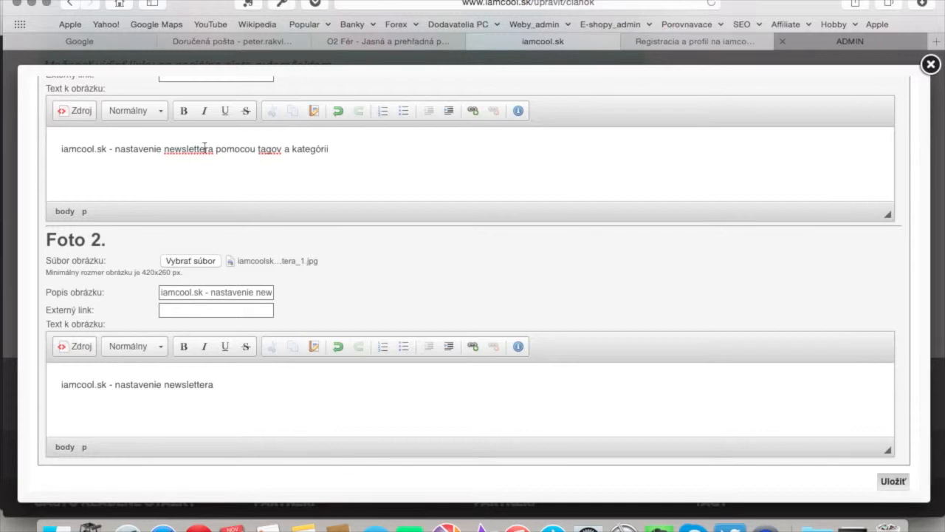
left_click_drag(213, 149, 80, 156)
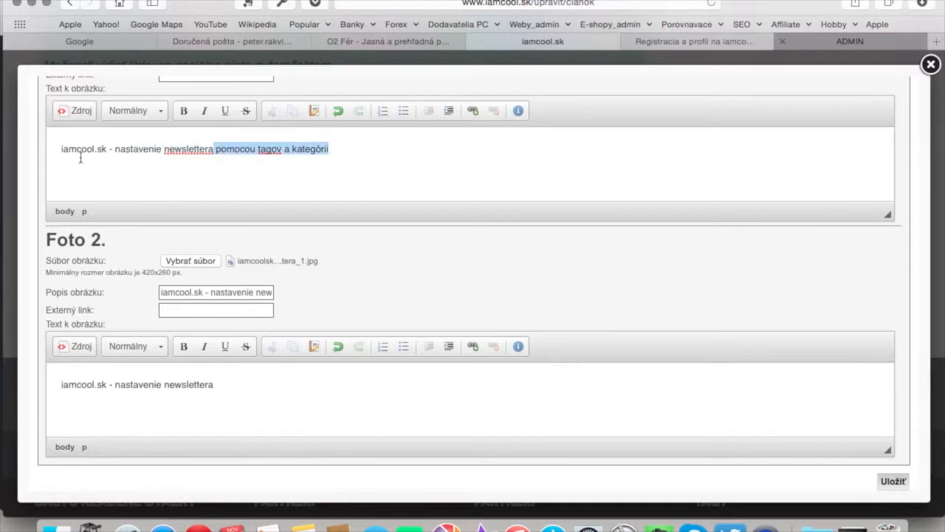
Step: Append ", možnosť sledovania autora/lektora" to the end of the Foto 2 image text
left_click(238, 384)
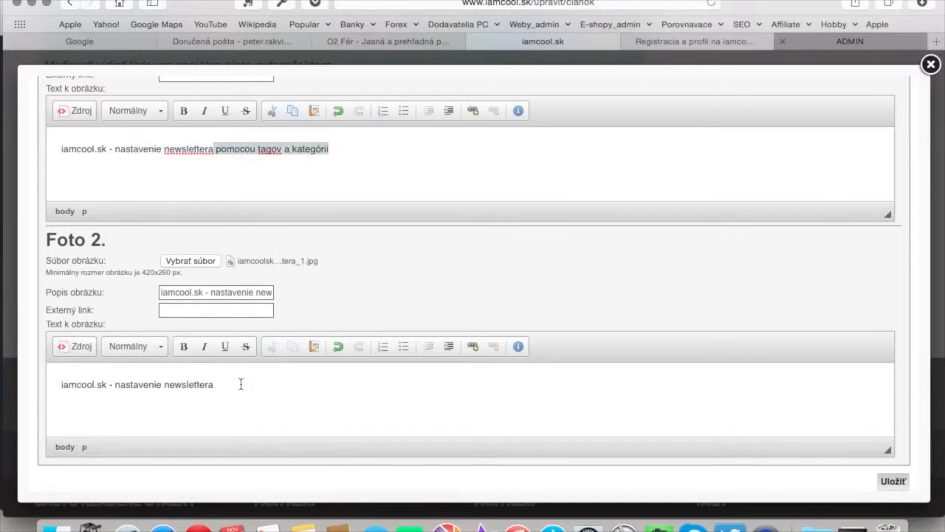
type(", možnos")
type("edovania auto")
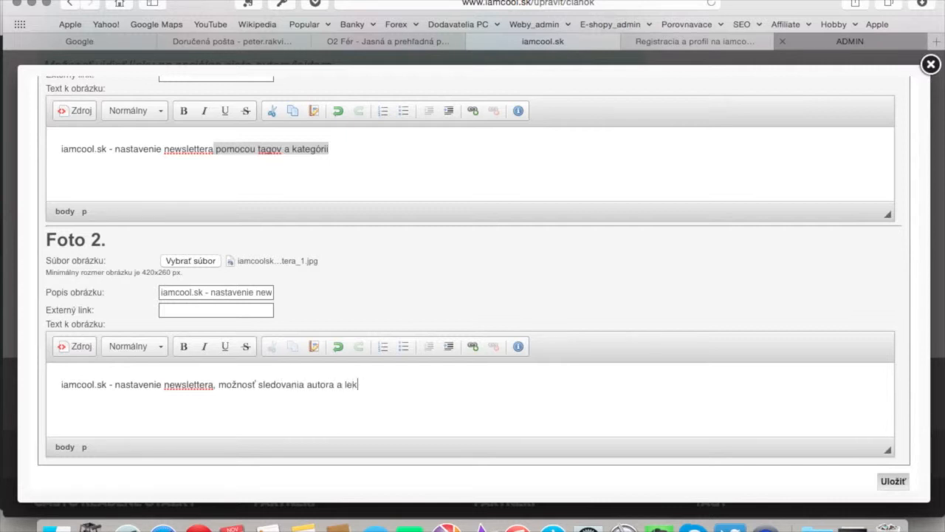
type("ra")
key("BackSpace")
key("BackSpace")
key("BackSpace")
type("/")
Step: Save the two-photo block, close its editing dialog and check the captioned photos in the article
left_click(892, 482)
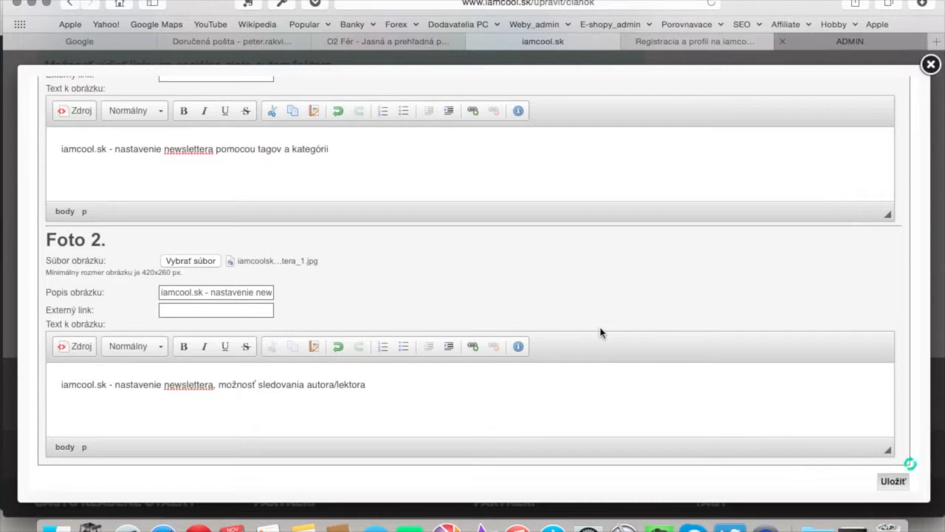
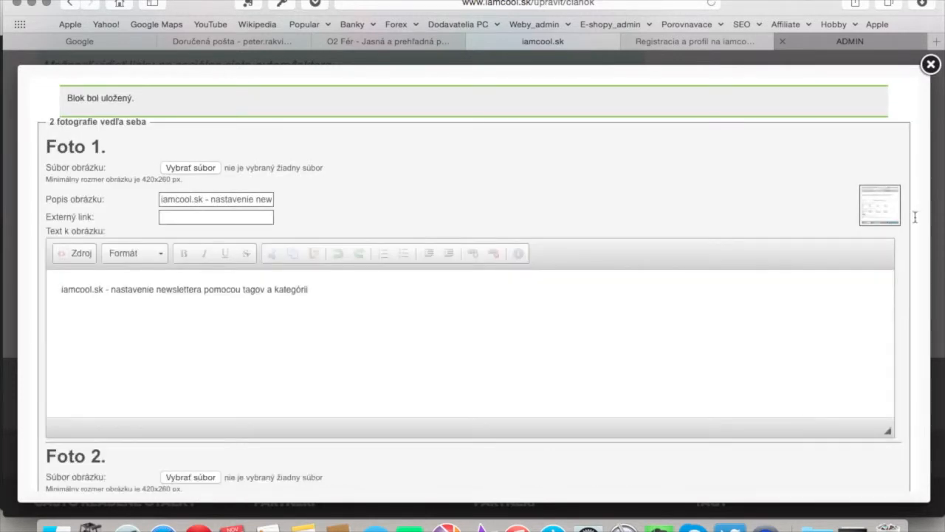
left_click(930, 66)
scroll(602, 170, "up", 6)
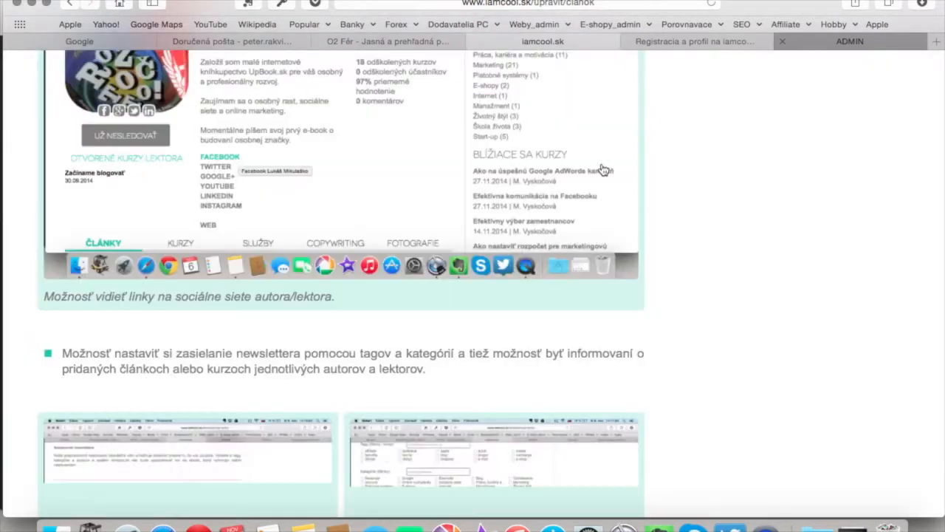
scroll(602, 170, "down", 10)
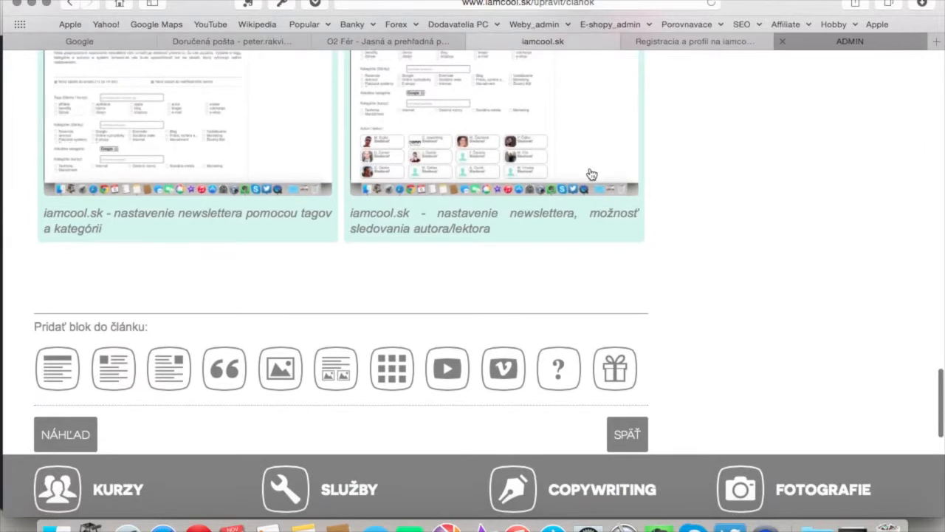
scroll(591, 174, "down", 1)
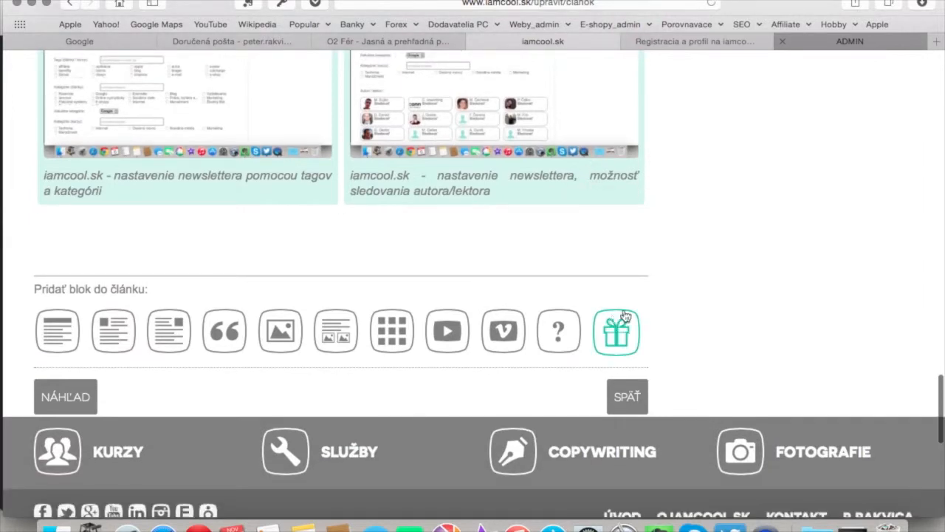
scroll(532, 295, "down", 1)
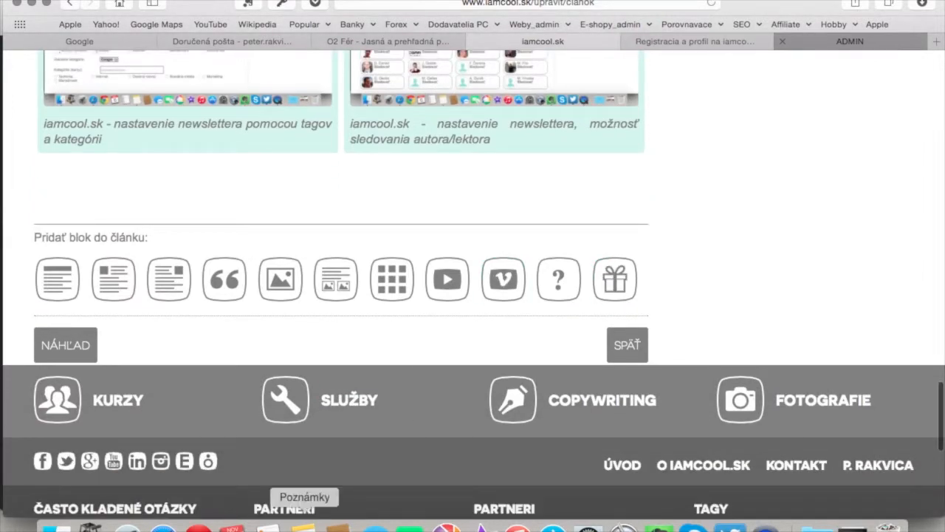
Step: Switch to Notes and copy the two paragraphs from "Možnosť pridávať obsah formou článkov..." through "...20% z ceny kurzu)."
left_click(304, 526)
scroll(672, 300, "down", 3)
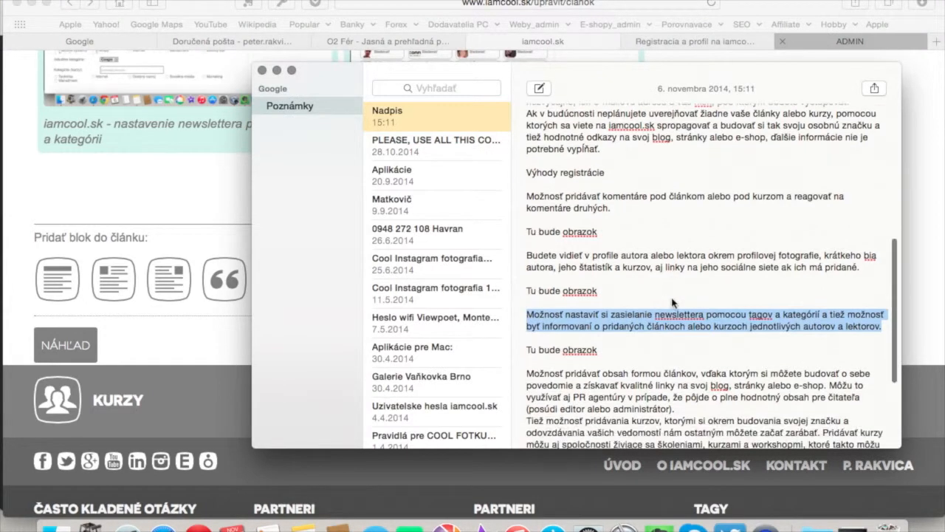
scroll(672, 300, "down", 2)
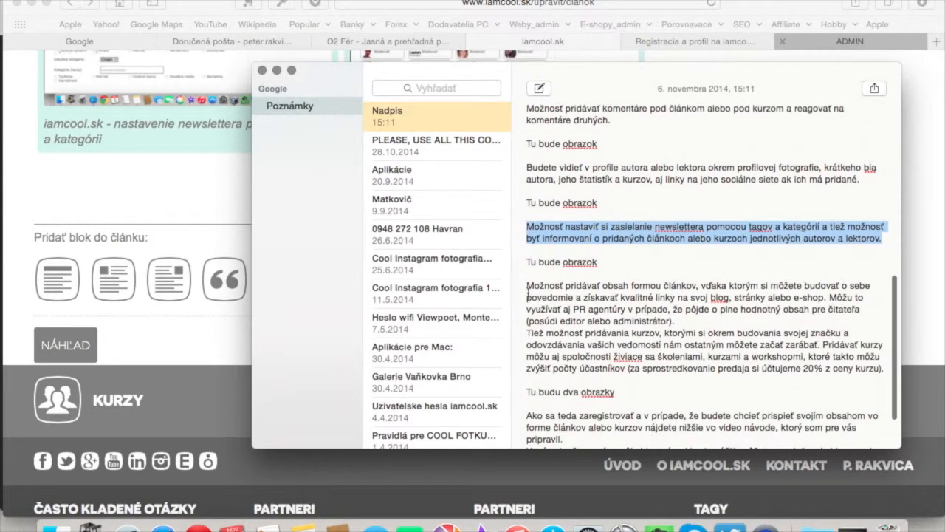
left_click_drag(526, 285, 666, 377)
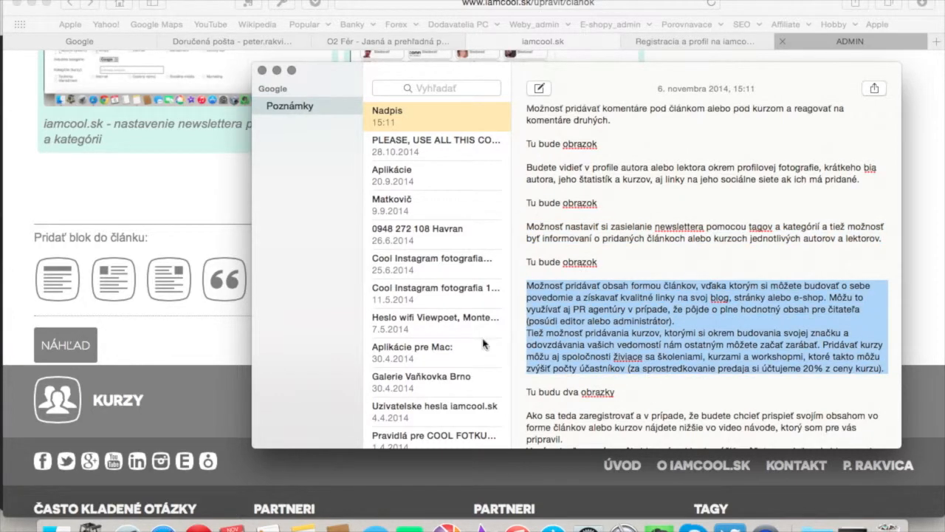
Step: Return to the article, add a Samostatný text block below the newsletter photos and paste the copied paragraphs into it
left_click(210, 213)
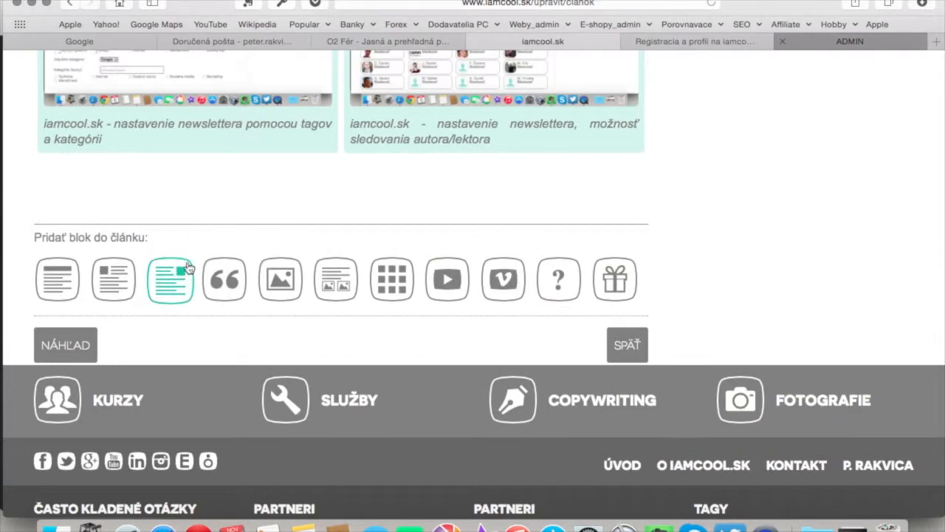
left_click(63, 295)
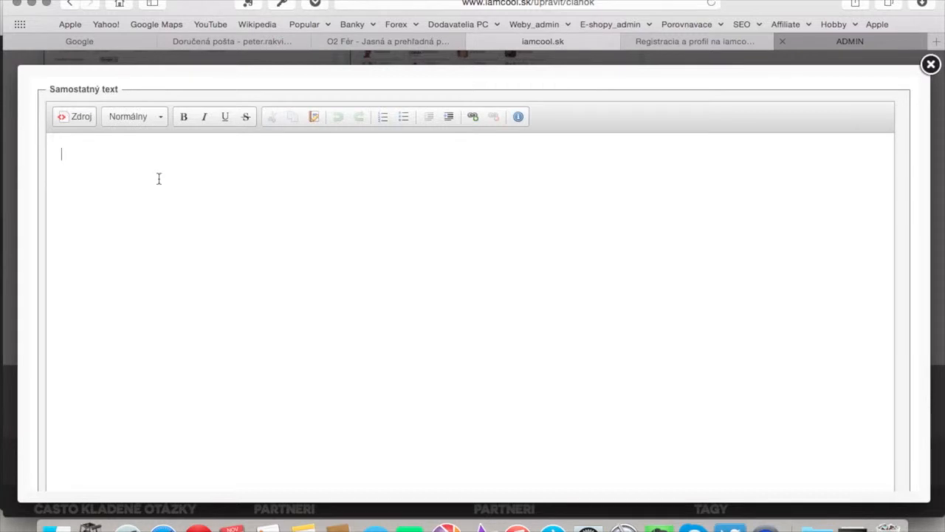
type("Možnosť pridávať obsah formou článkov, vďaka ktorým si môžete budovať o sebe povedomie a získavať kvalitné linky na svoj blog, stránky alebo e-shop. Môžu to využívať aj PR agentúry v prípade, že pôjde o plne hodnotný obsah pre čitateľa (posúdi editor alebo administrátor). Tiež možnosť pridávania kurzov, ktorými si okrem budovania svojej značku a odovzdávania vašich vedomostí nám ostatným môžete začať zarábať. Pridávať kurzy môžu aj spoločnosti živiace sa školeniami, kurzami a workshopmi, ktoré takto môžu zvýšiť počty účastníkov (za sprostredkovanie predaja si účtujeme 20% z ceny kurzu).")
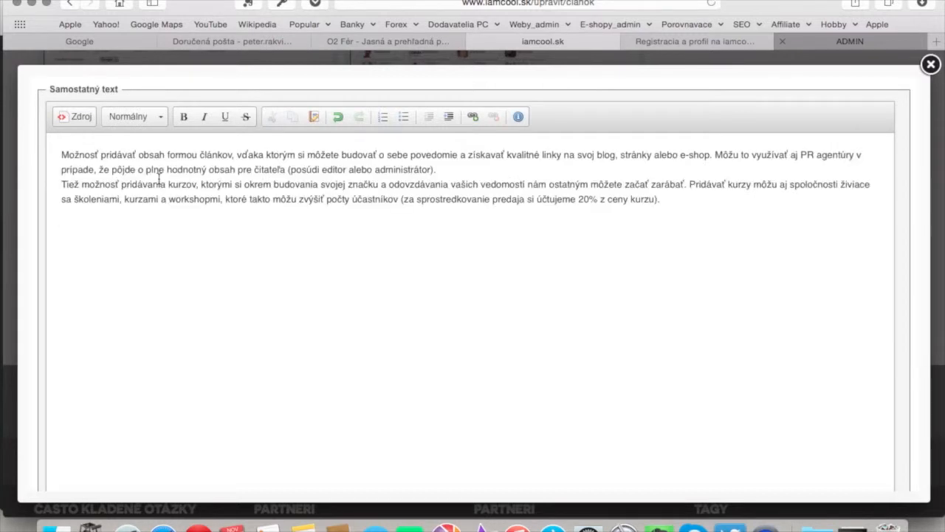
Step: Turn the paragraphs "Možnosť pridávať obsah..." and "Tiež možnosť pridávania kurzov..." into bulleted list items
left_click(58, 154)
left_click(404, 118)
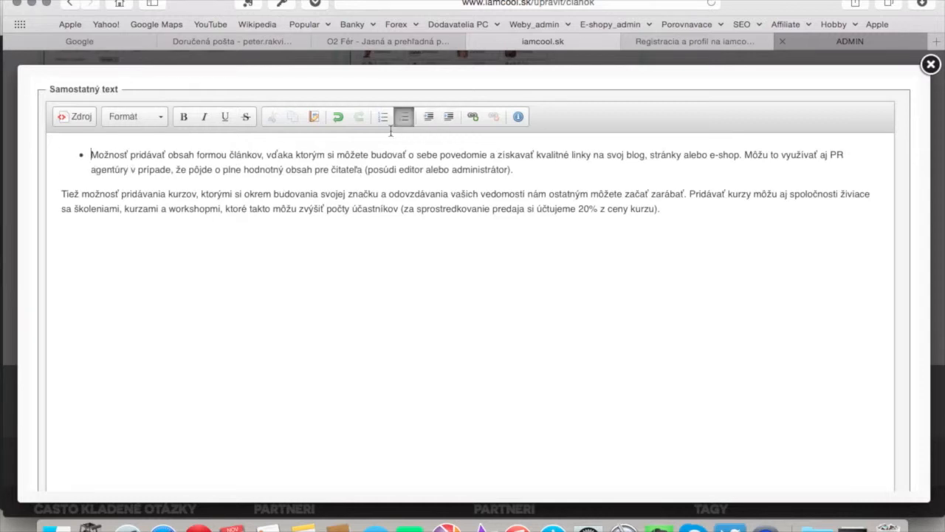
left_click(59, 194)
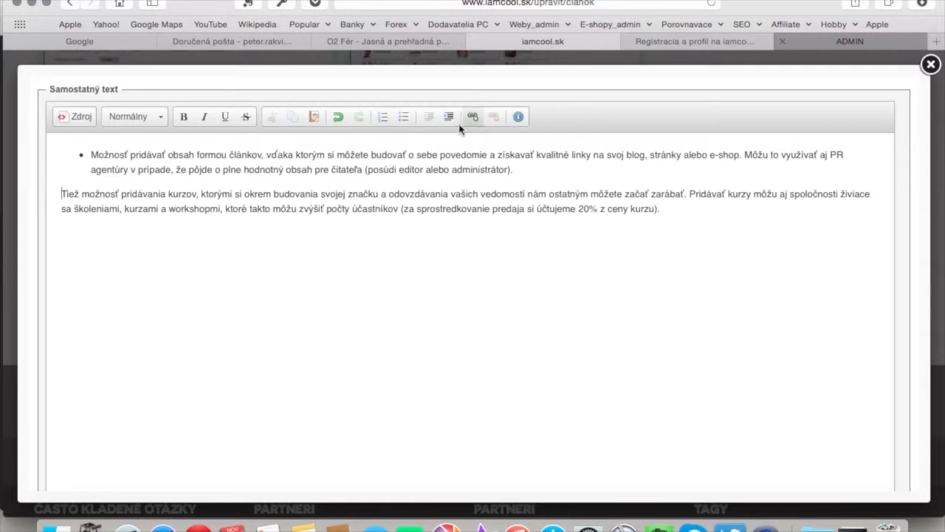
left_click(402, 118)
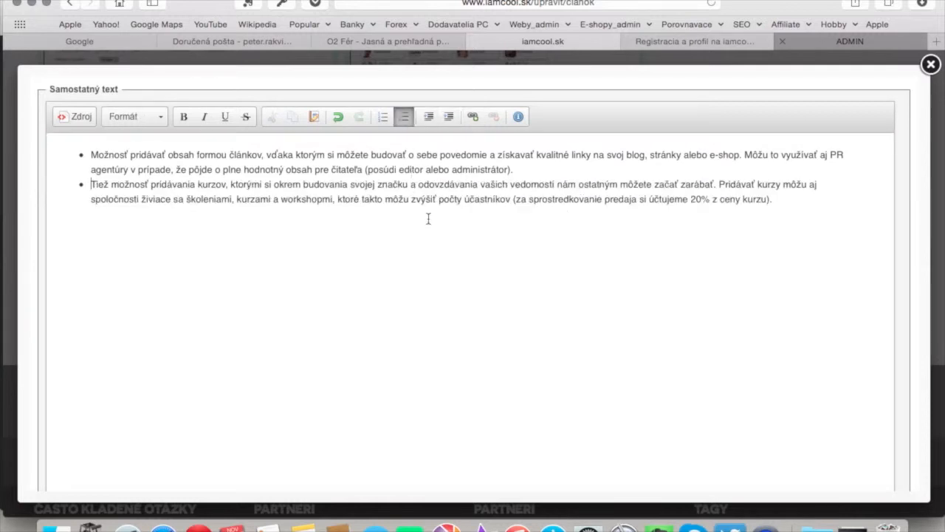
Step: Save the bulleted text block, close its editing dialog and check the list in the article
scroll(432, 220, "down", 10)
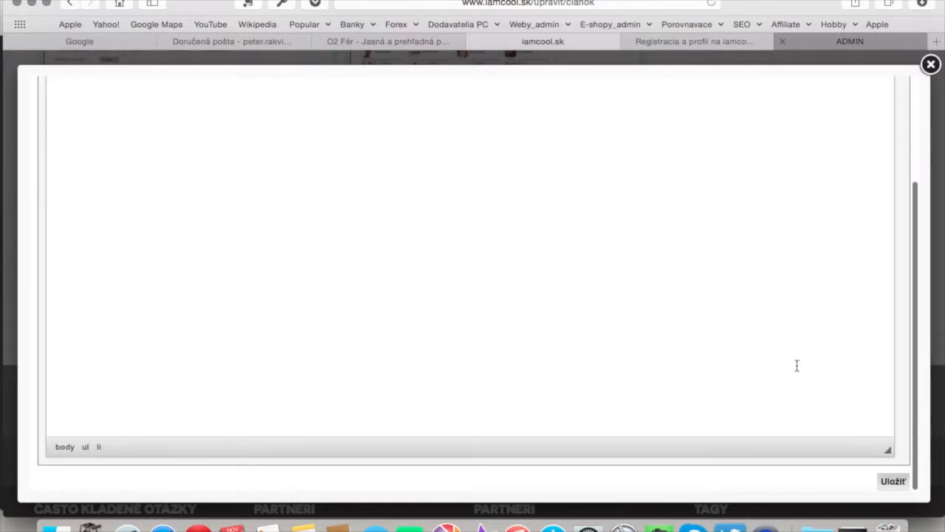
left_click(907, 485)
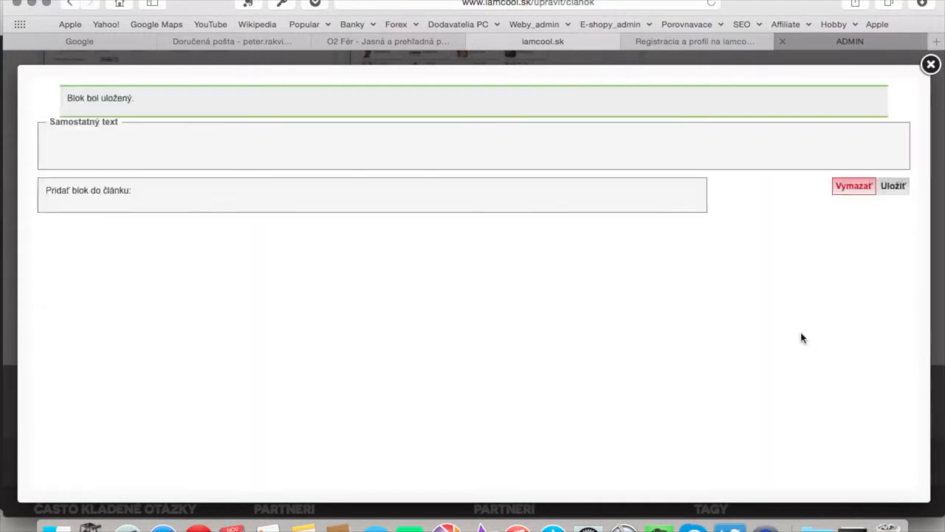
left_click(930, 65)
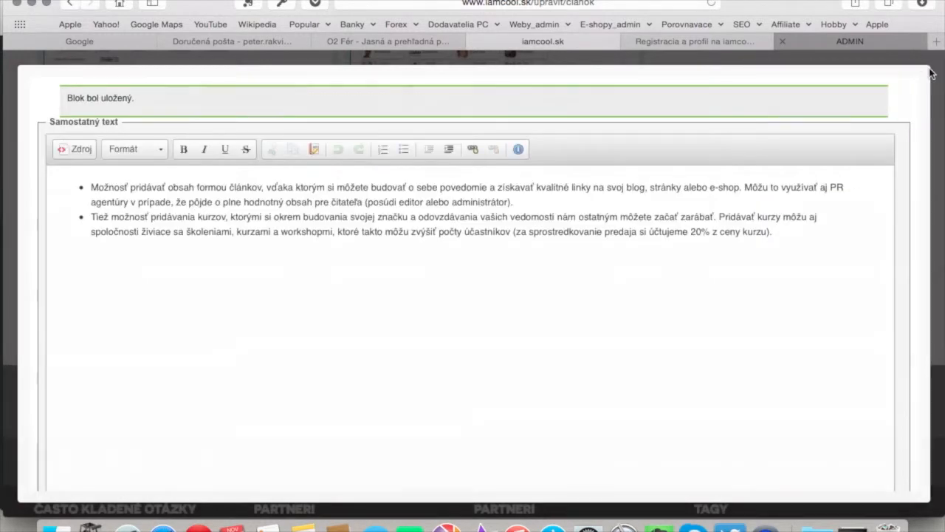
scroll(528, 240, "down", 5)
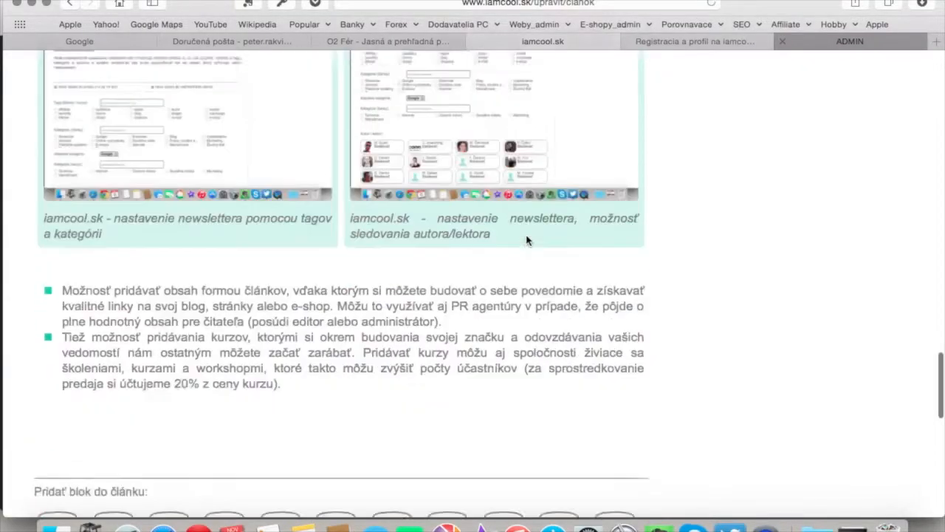
Step: Add a Veľká fotografia block below the bulleted list and choose iamcoolsk_pridanie clanku a kurzu.jpg from Stiahnuté as its image
scroll(526, 240, "down", 3)
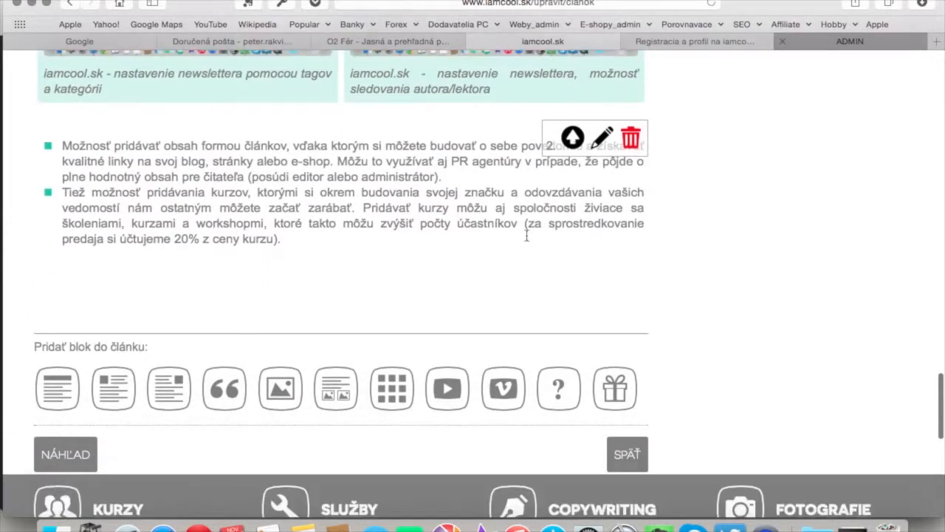
left_click(281, 385)
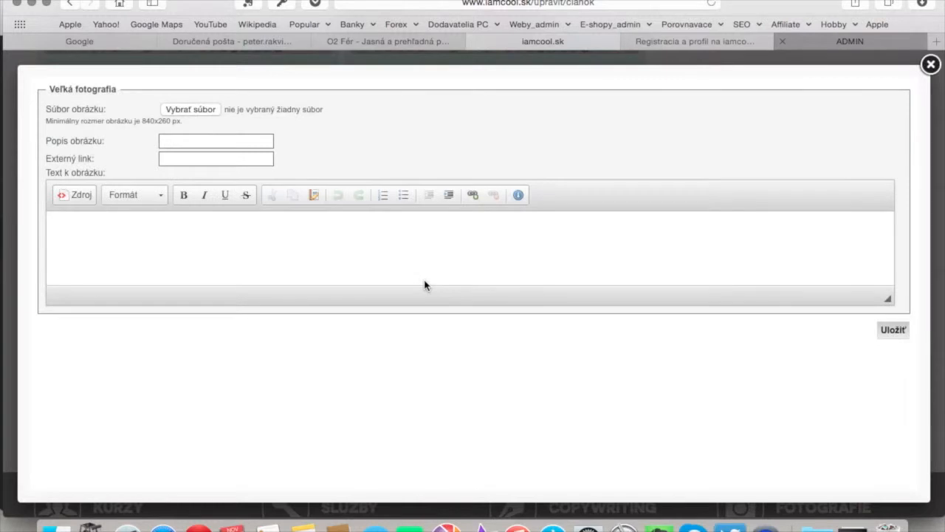
left_click(189, 110)
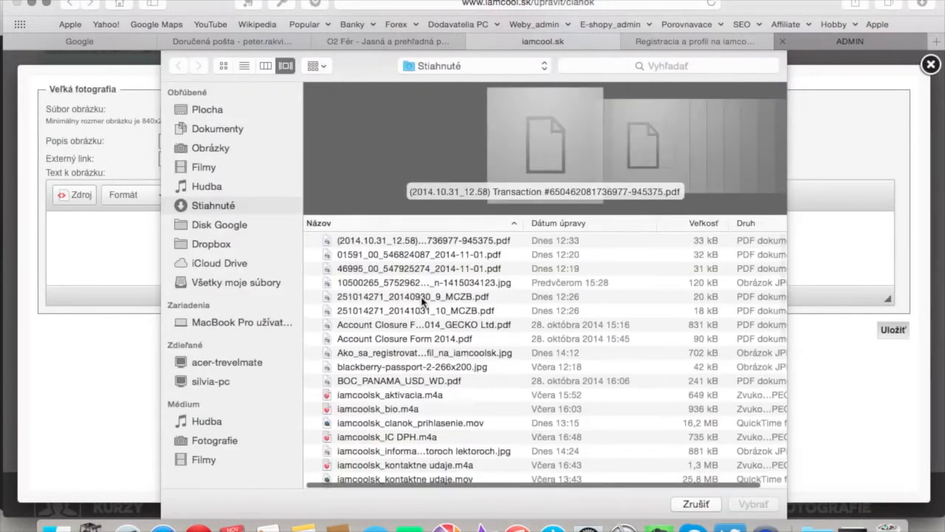
scroll(422, 299, "down", 5)
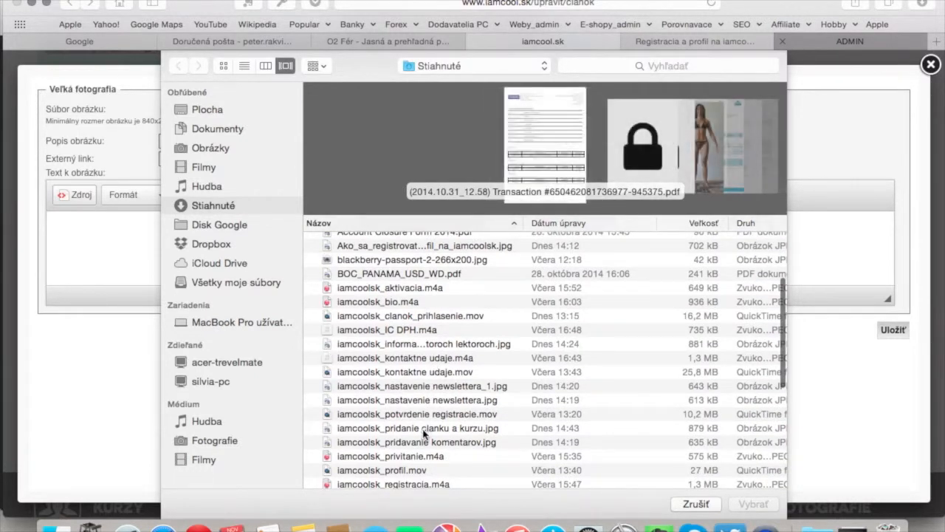
left_click(559, 429)
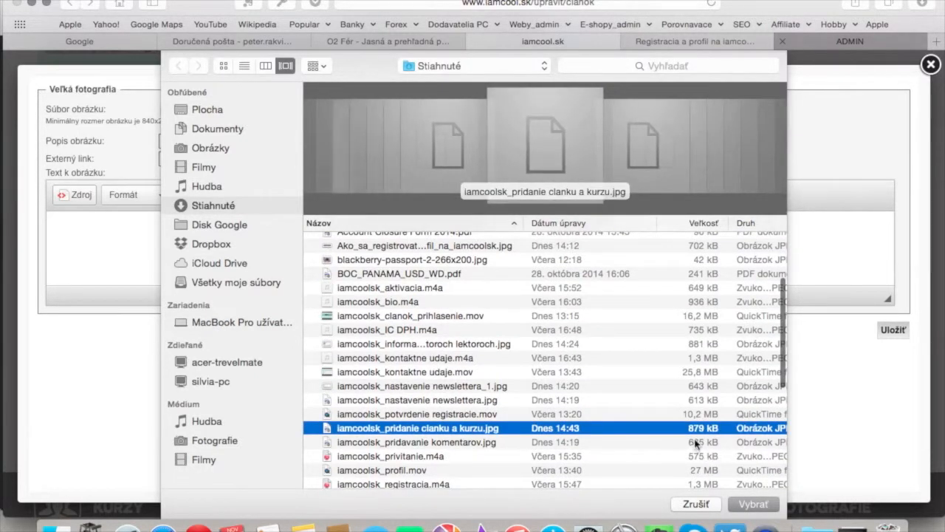
left_click(751, 505)
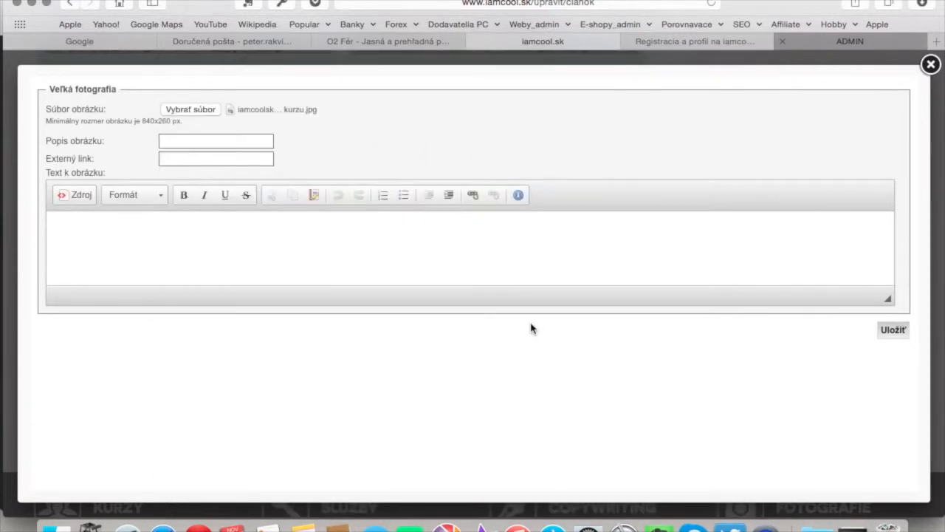
Step: Set the large photo's description (Popis obrázku) to "iamcool.sk - pridávanie článkov a kurzov"
left_click(200, 144)
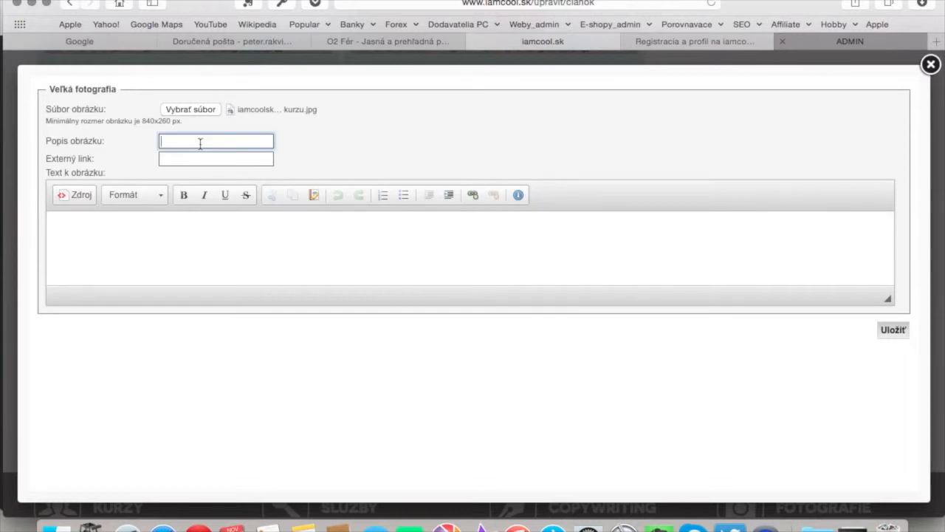
type("iamcool.sk - ")
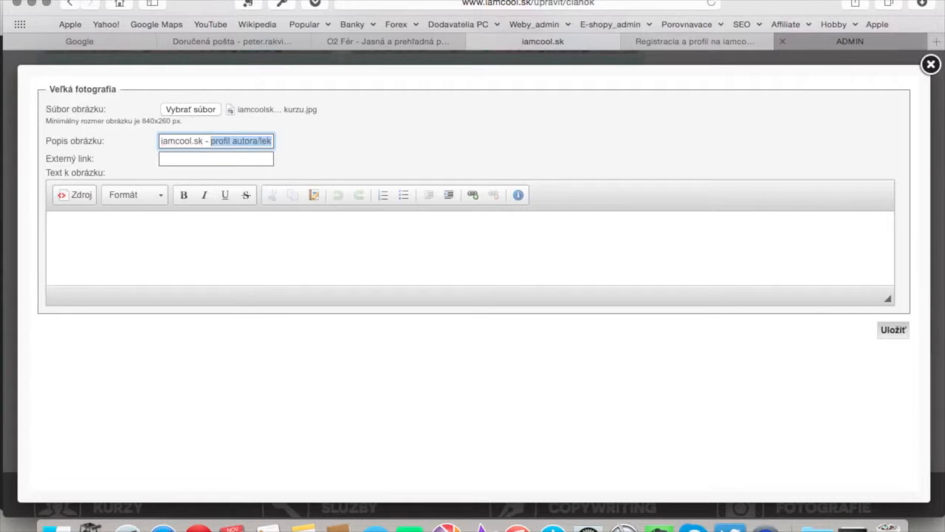
type("pr")
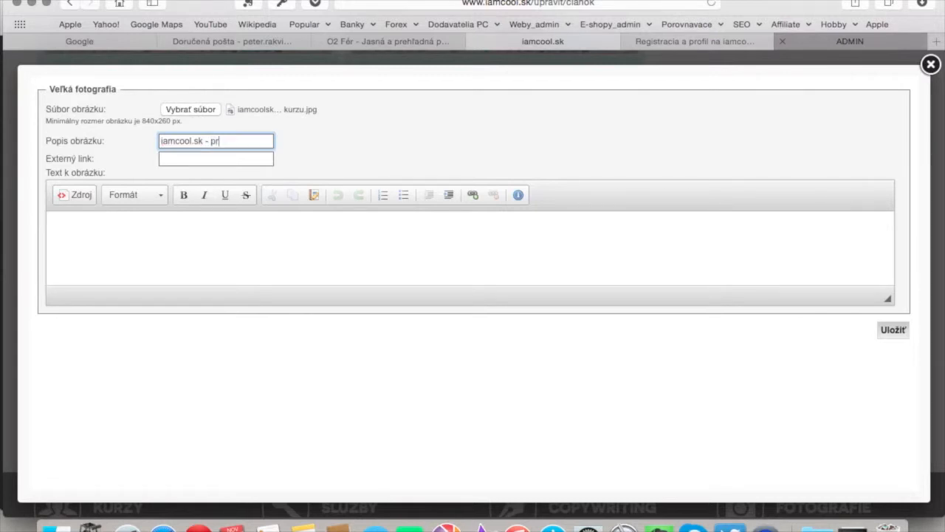
type("idavanie článkov a")
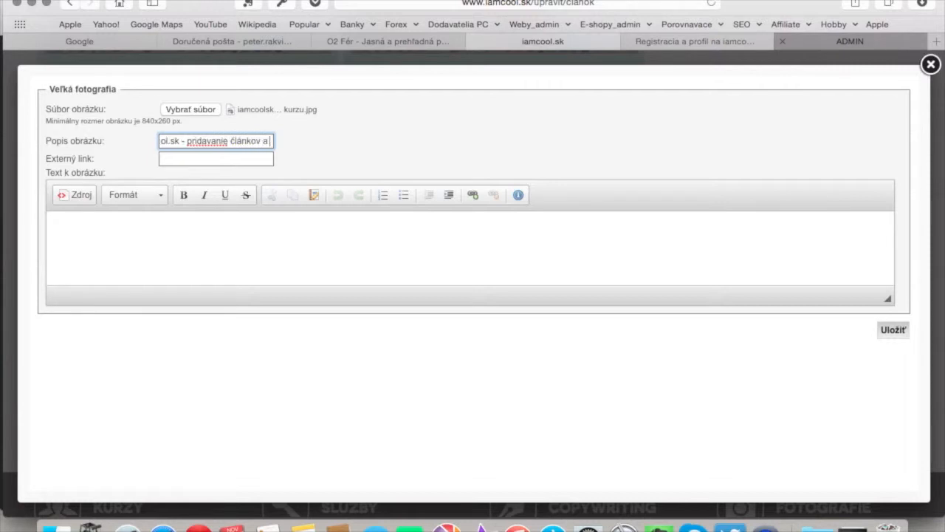
type(" kurzov")
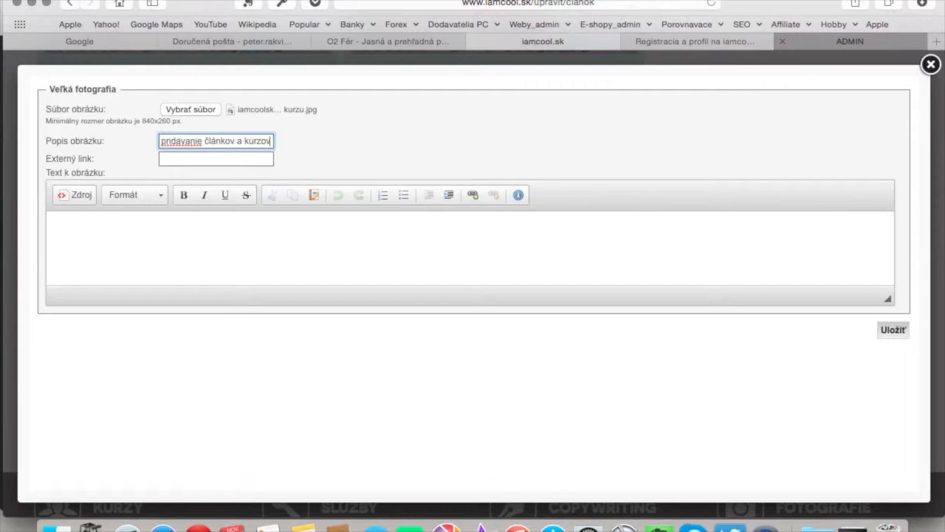
key("super+a")
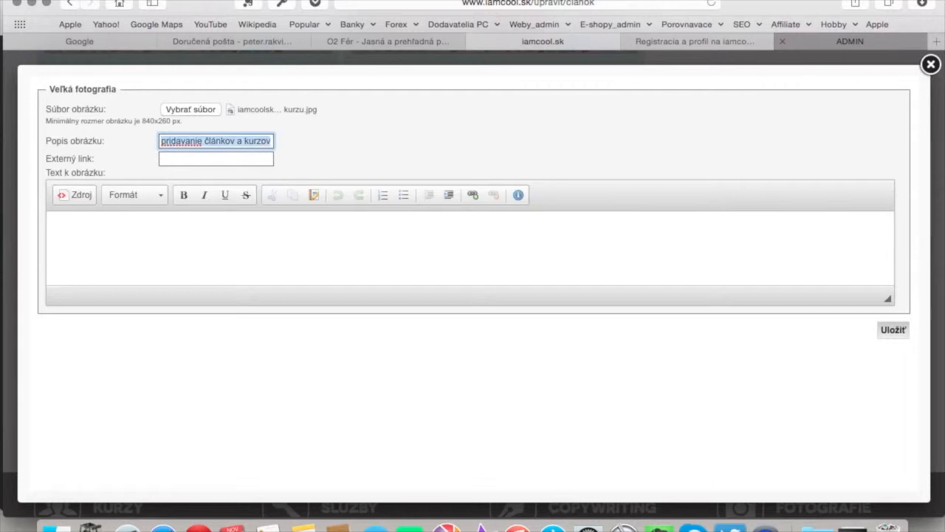
left_click(196, 141)
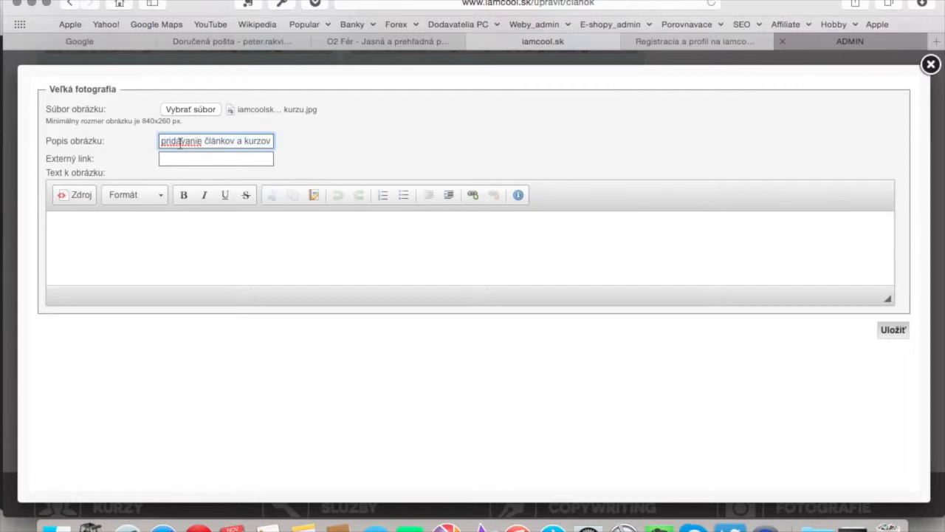
key("BackSpace")
type("á")
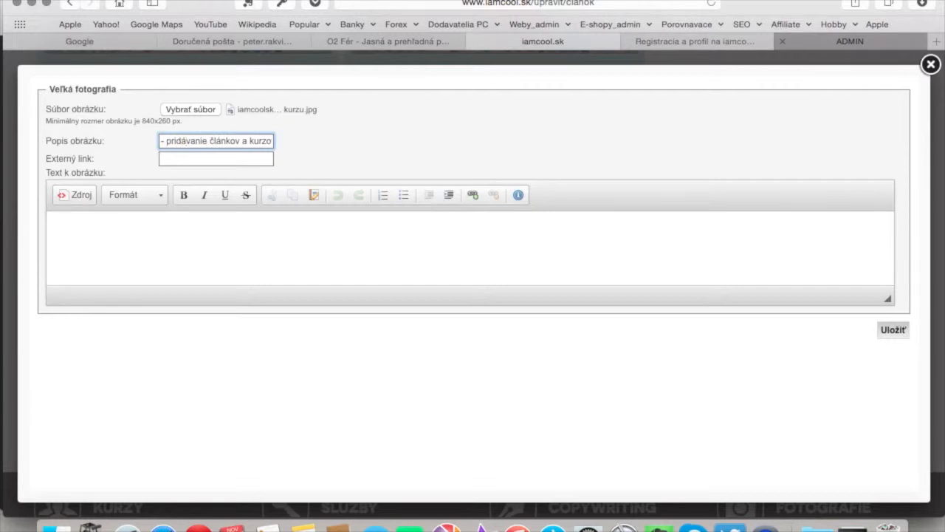
Step: Copy the whole image description into Text k obrázku as the caption "iamcool.sk - pridávanie článkov a kurzov"
key("Left")
key("Left")
key("Left")
key("Left")
key("Left")
key("Left")
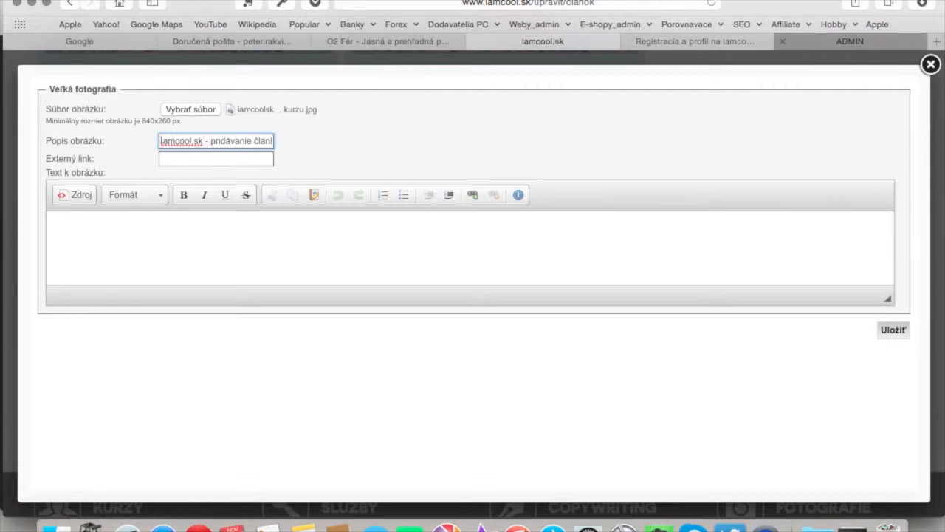
key("super+a")
left_click(130, 253)
type("iamcool.sk - pridávanie článkov a kurzov")
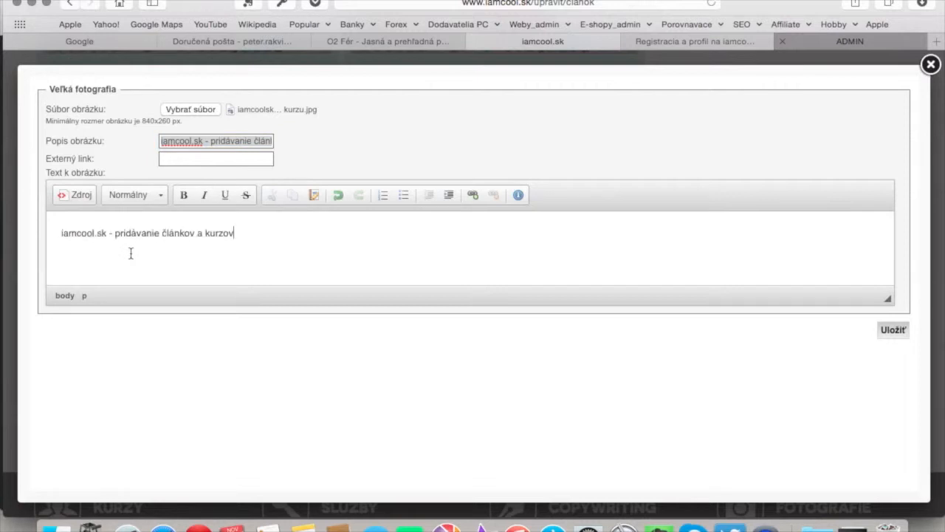
Step: Save the large photo block, close its editing dialog and check the captioned photo in the article
left_click(892, 331)
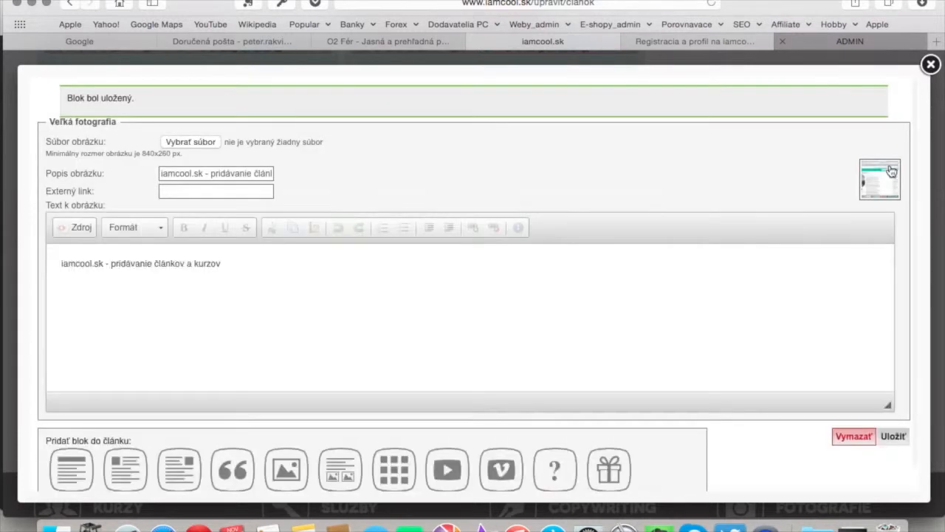
left_click(930, 64)
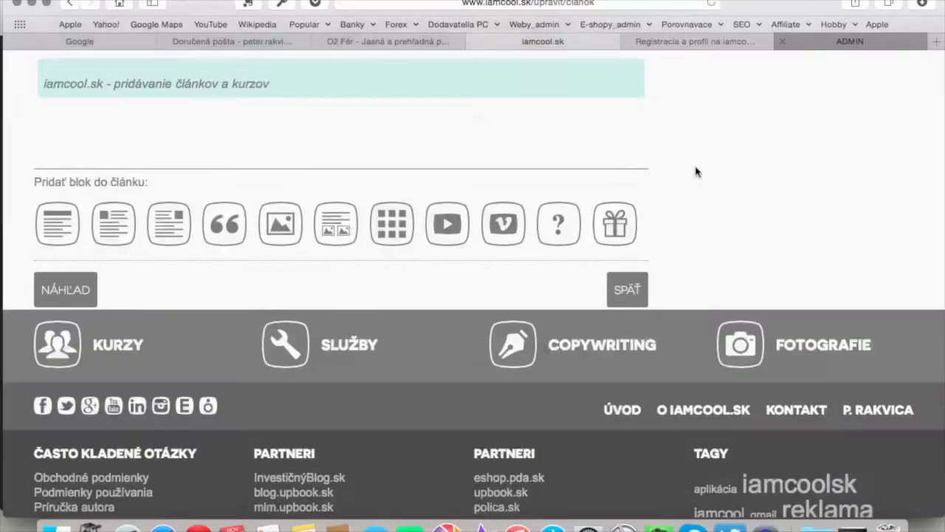
scroll(665, 173, "up", 5)
scroll(665, 174, "down", 10)
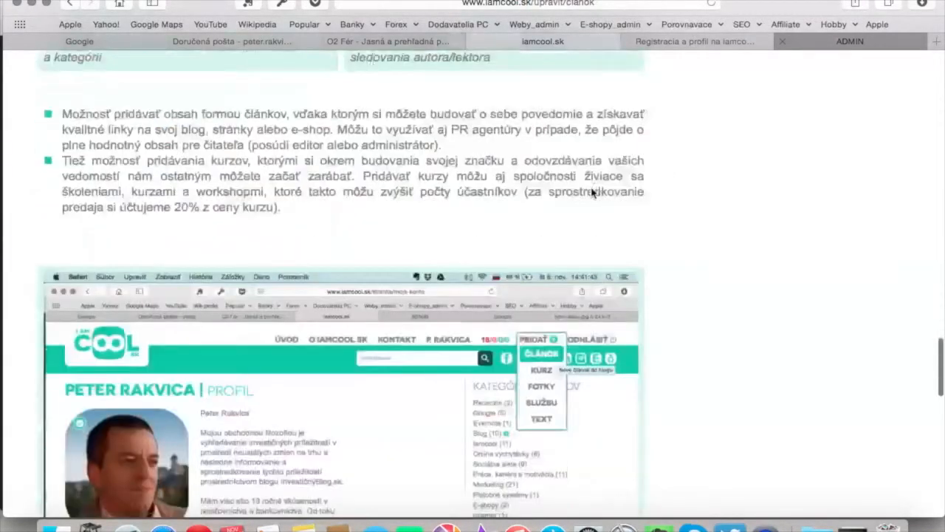
Step: Switch to Notes and copy the paragraphs from "Ako sa teda zaregistrovať..." through "...ktoré budem pridávať."
scroll(579, 201, "down", 7)
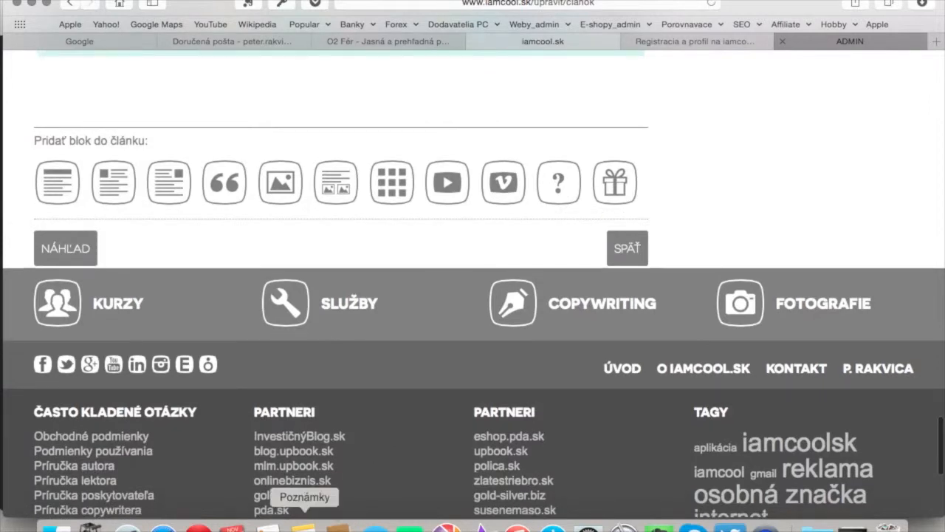
left_click(305, 526)
scroll(561, 295, "down", 3)
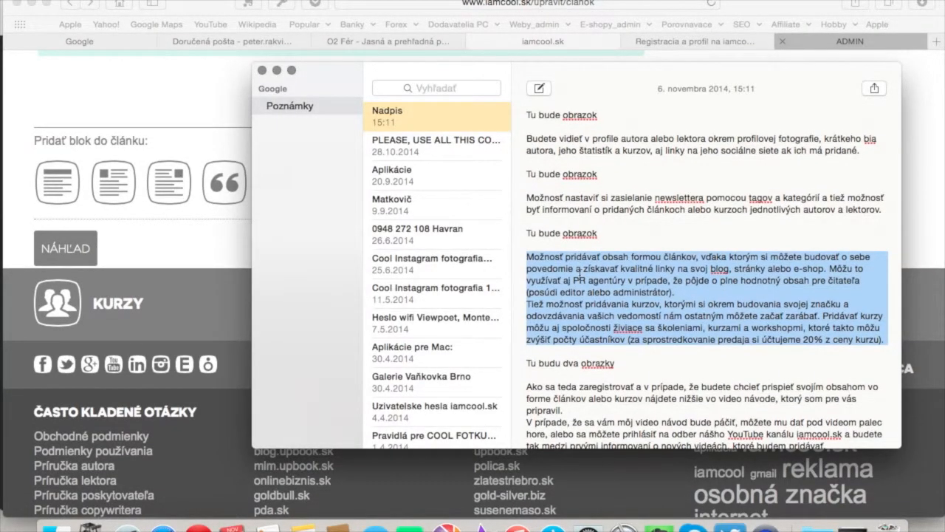
scroll(579, 273, "down", 2)
scroll(581, 269, "down", 1)
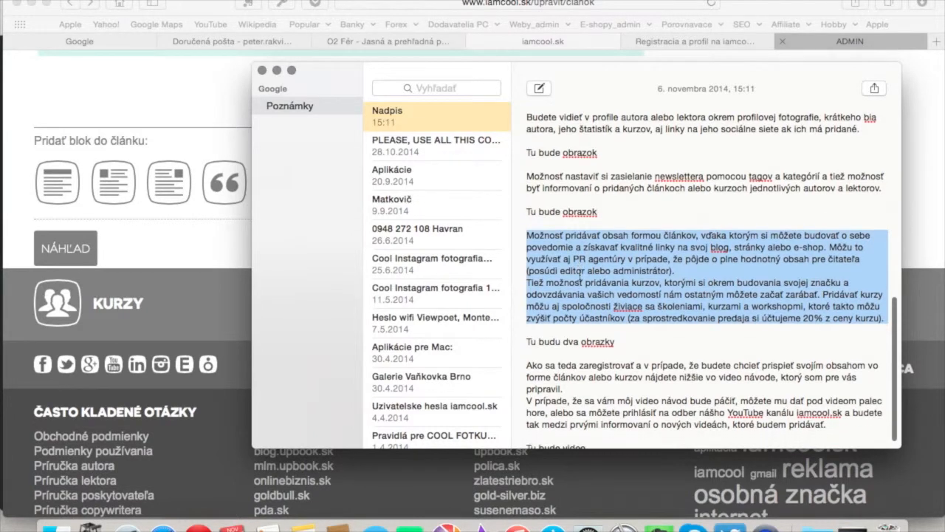
scroll(569, 332, "down", 2)
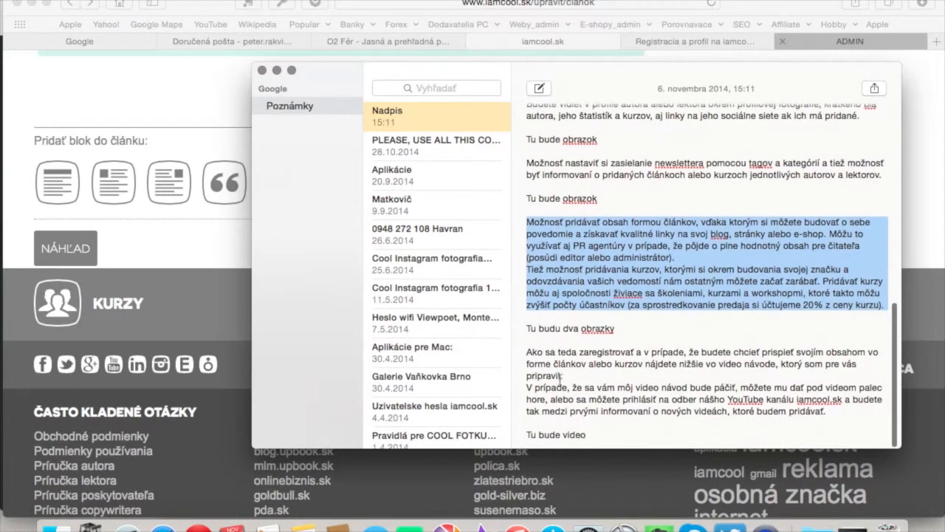
left_click_drag(527, 353, 827, 414)
key("super+c")
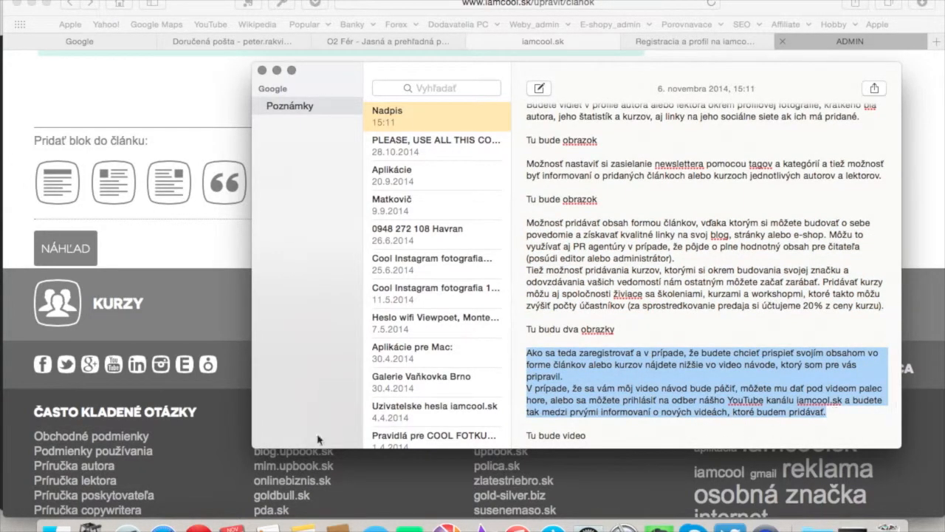
Step: Return to the article, add a Samostatný text block below the large photo and paste the copied paragraphs into it
left_click(197, 251)
left_click(57, 182)
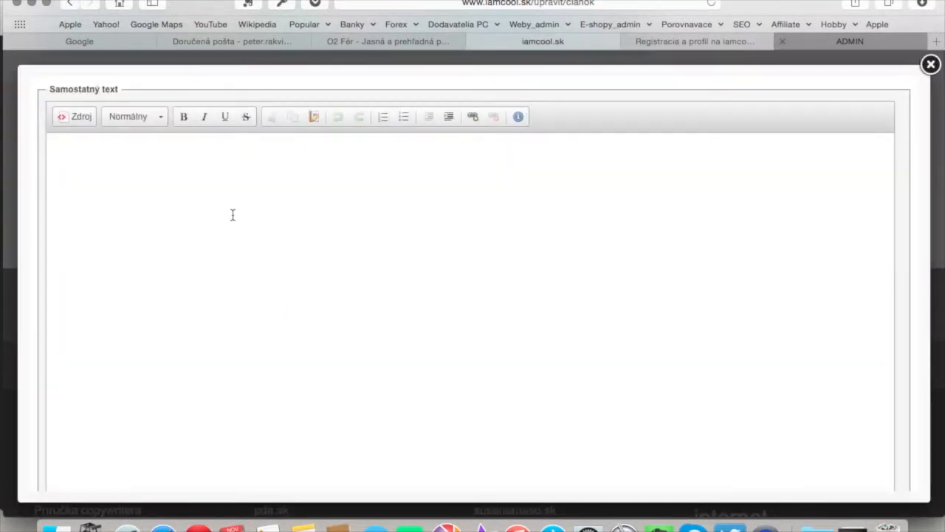
key("super+v")
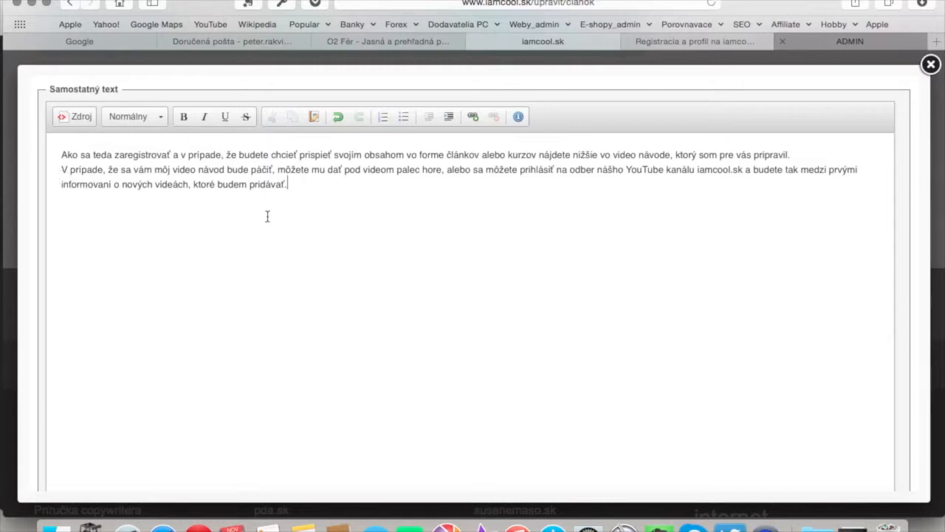
Step: Save the text block about the video tutorial, close its dialog and review the article down to the new paragraphs
scroll(267, 215, "down", 5)
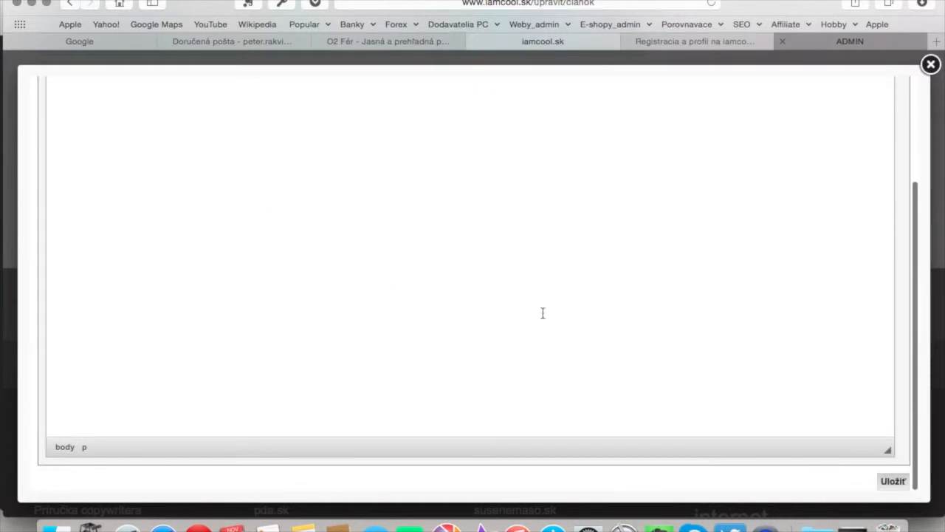
left_click(899, 485)
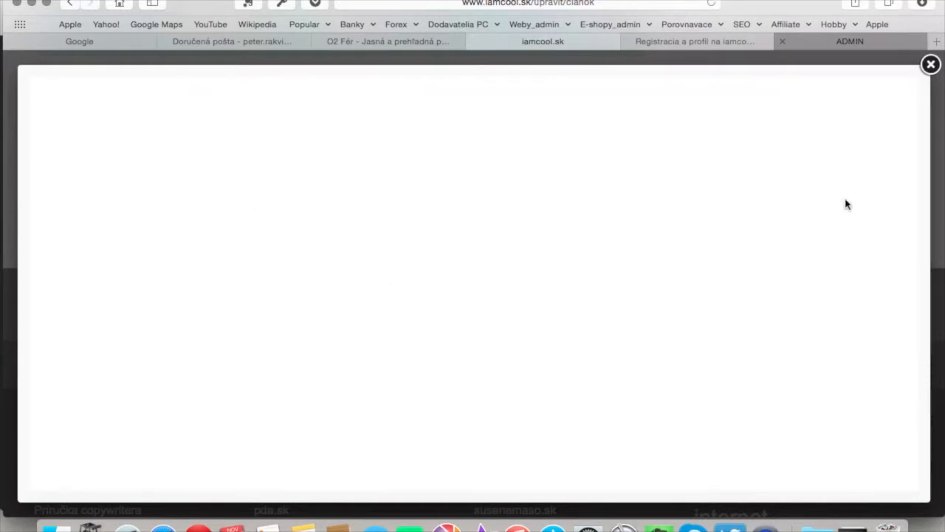
left_click(930, 66)
scroll(553, 177, "up", 10)
scroll(553, 178, "down", 15)
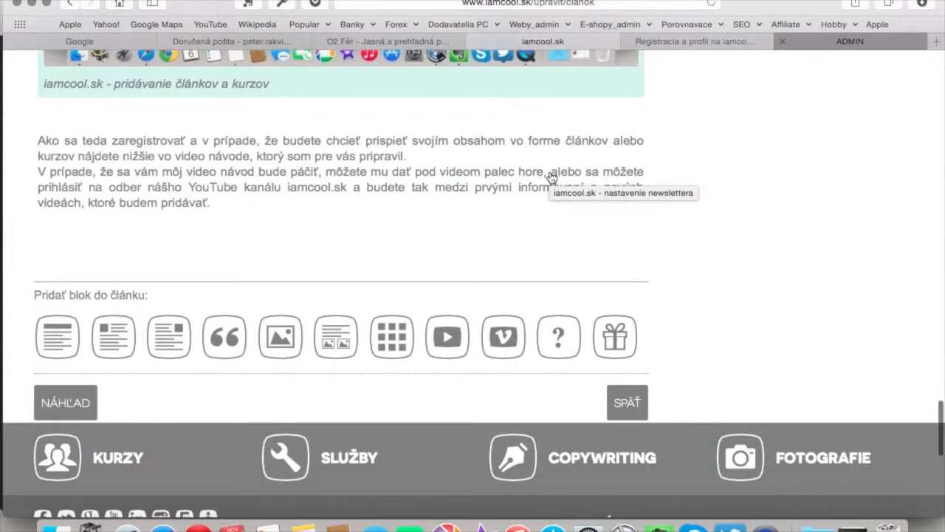
Step: Start a YouTube video block below the last text block and copy the share link of the "Registracia a profil na iamcool.sk" video from YouTube
scroll(533, 182, "down", 1)
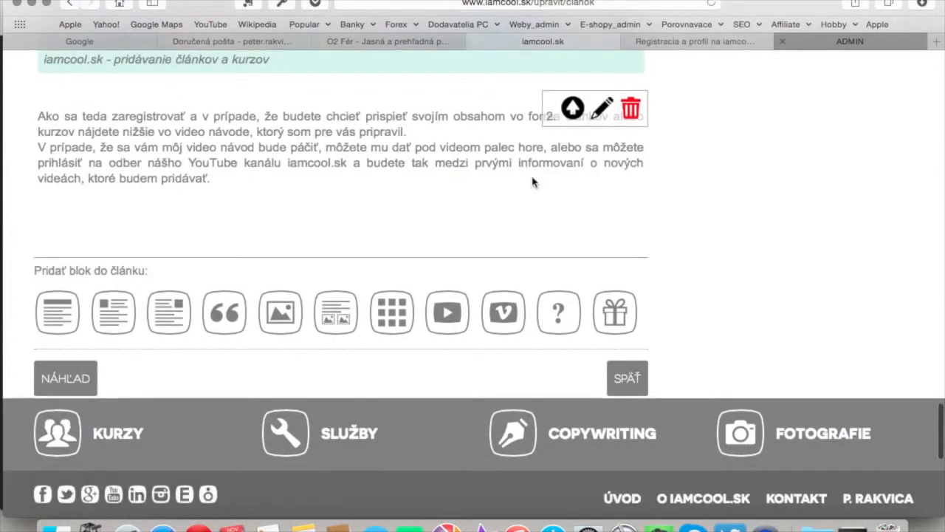
left_click(449, 314)
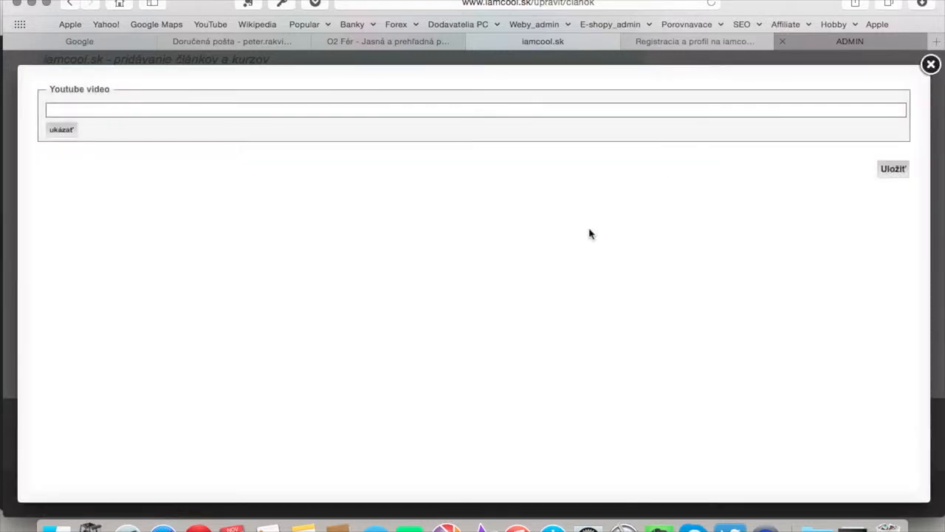
left_click(721, 43)
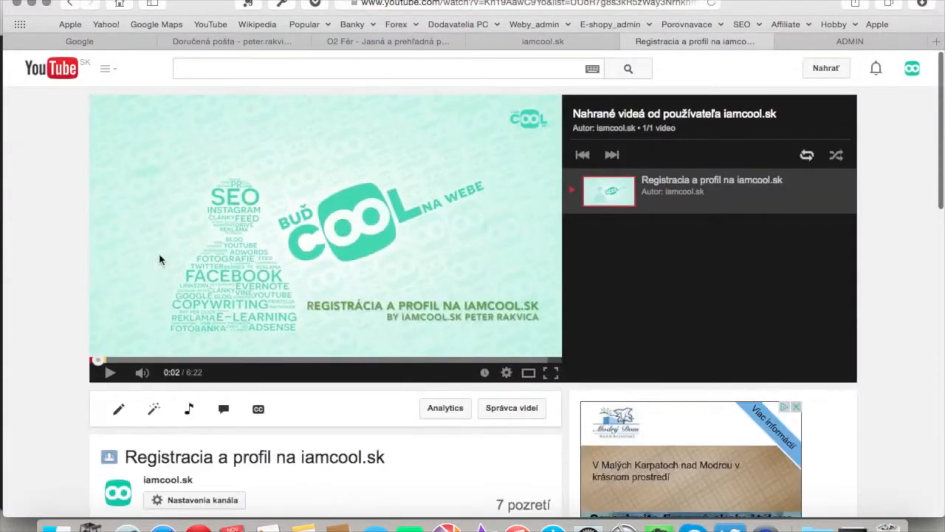
scroll(159, 260, "down", 5)
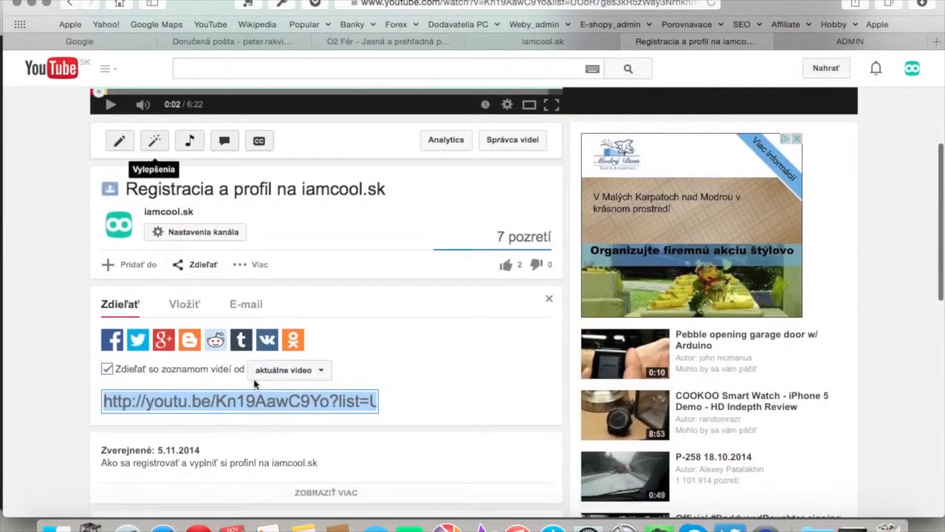
scroll(252, 382, "down", 1)
scroll(238, 389, "up", 1)
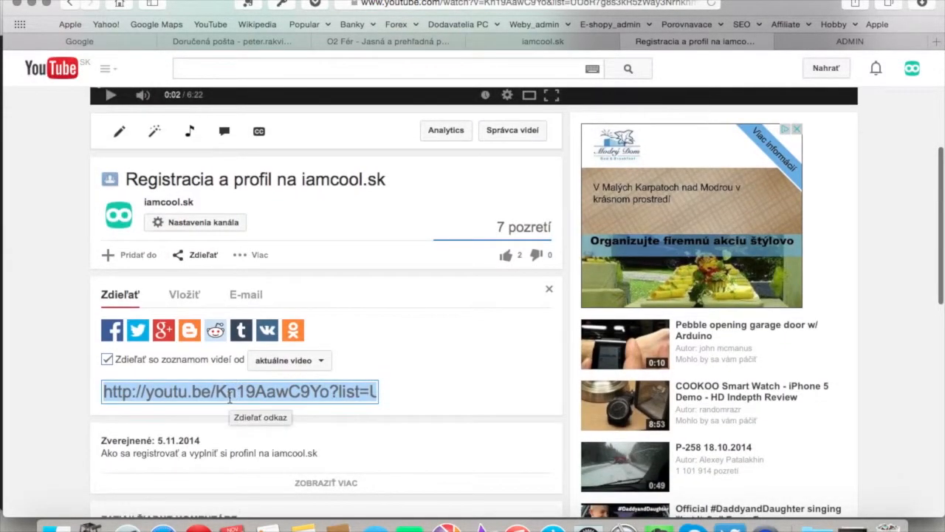
scroll(231, 393, "up", 1)
left_click(229, 395)
key("super+a")
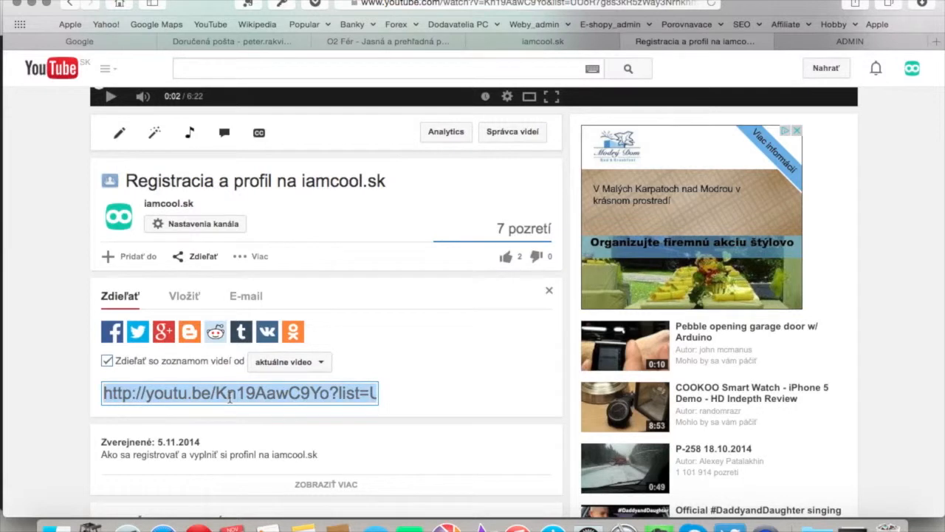
Step: Return to the article, paste the copied link into the YouTube video block, save it, close its dialog and check the embedded video
left_click(537, 42)
left_click(288, 110)
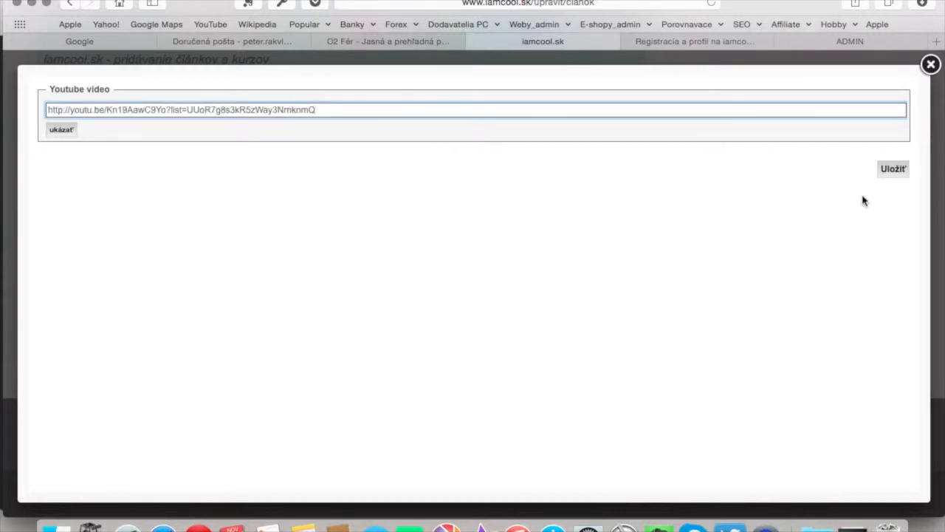
left_click(894, 169)
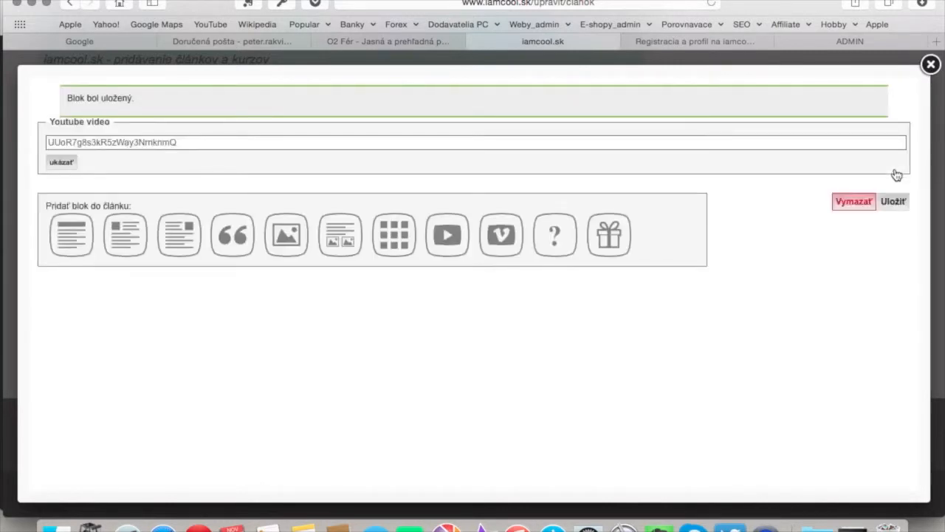
left_click(931, 65)
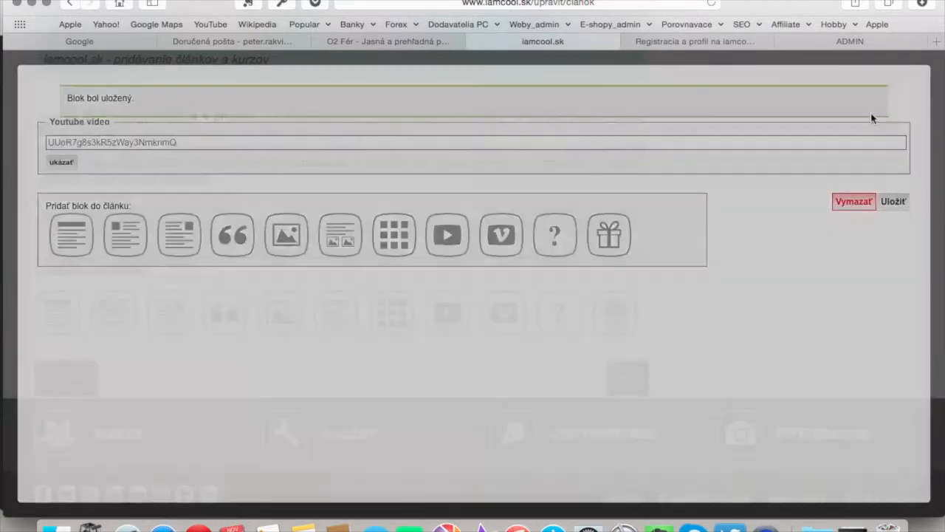
scroll(620, 214, "up", 5)
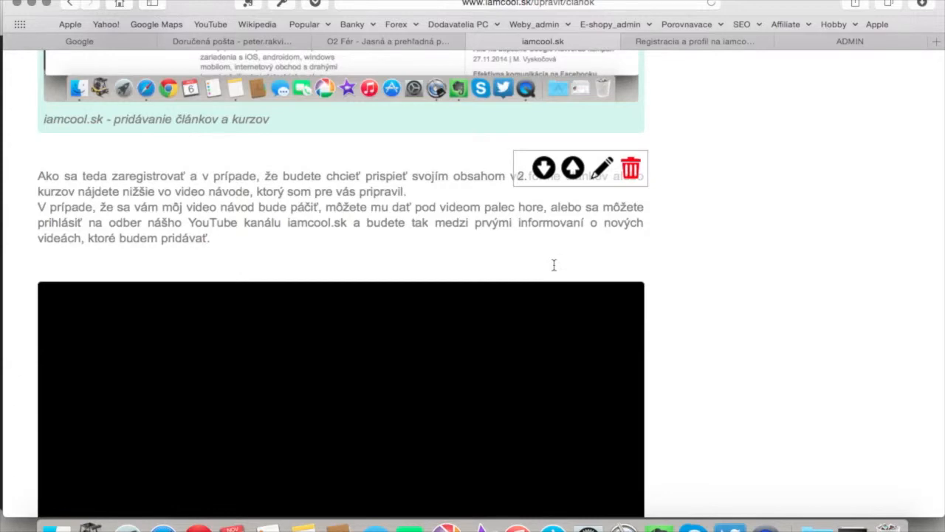
scroll(494, 304, "down", 3)
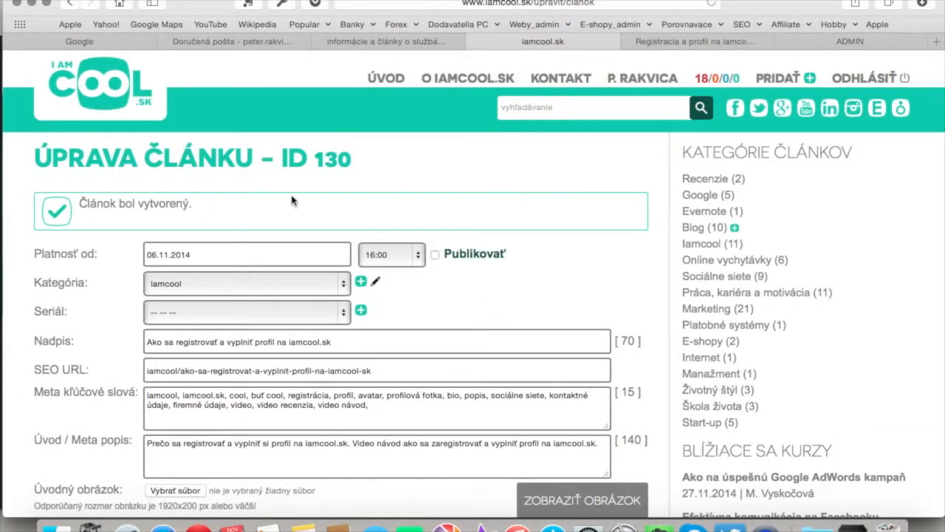
Step: Review the whole article edit page, from the title, meta data and tags through the text and photo blocks to the closing thank-you line
scroll(519, 211, "down", 5)
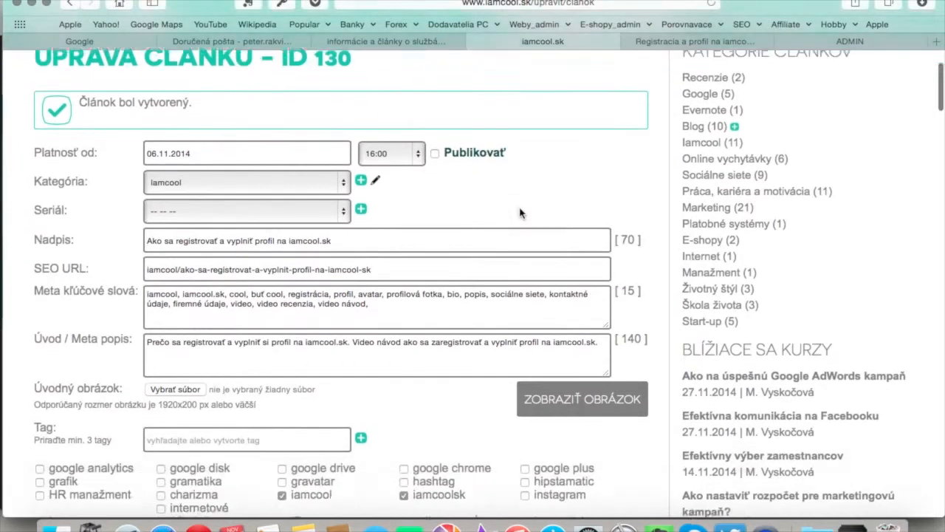
scroll(519, 211, "down", 5)
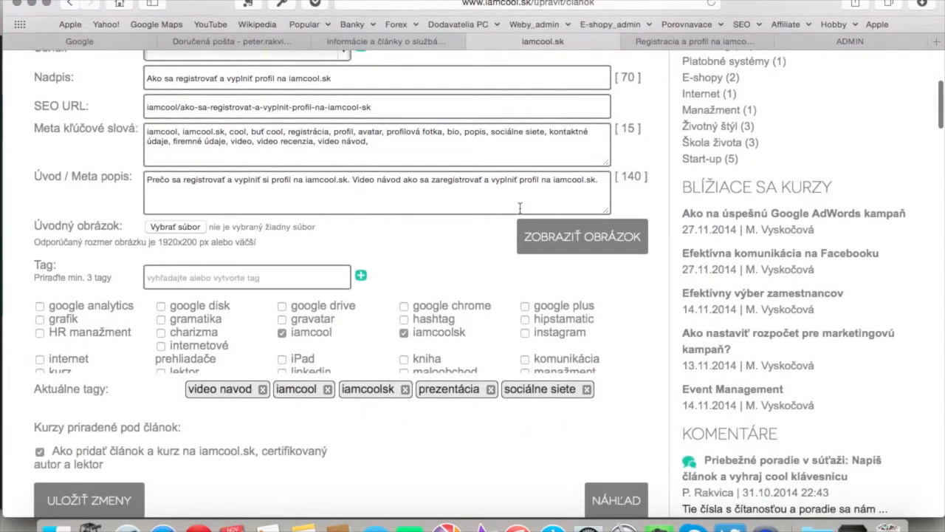
scroll(520, 211, "down", 7)
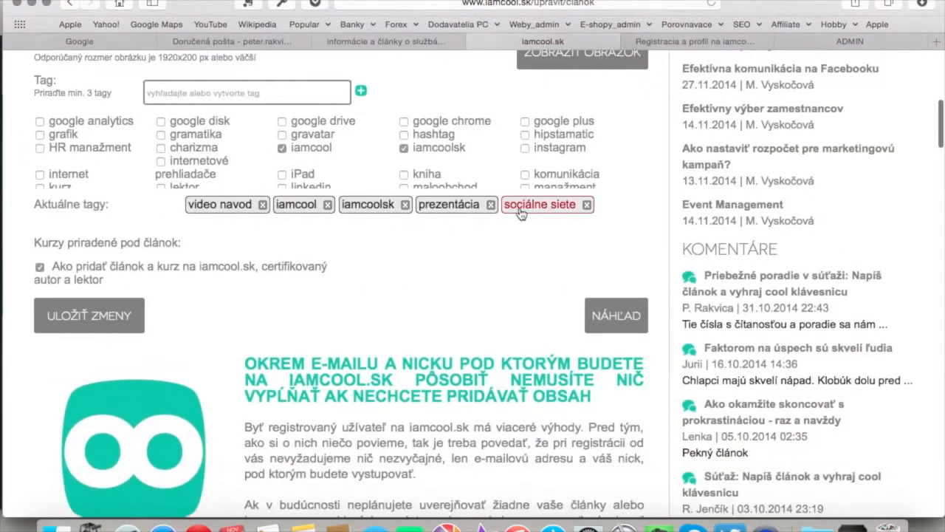
scroll(520, 211, "down", 5)
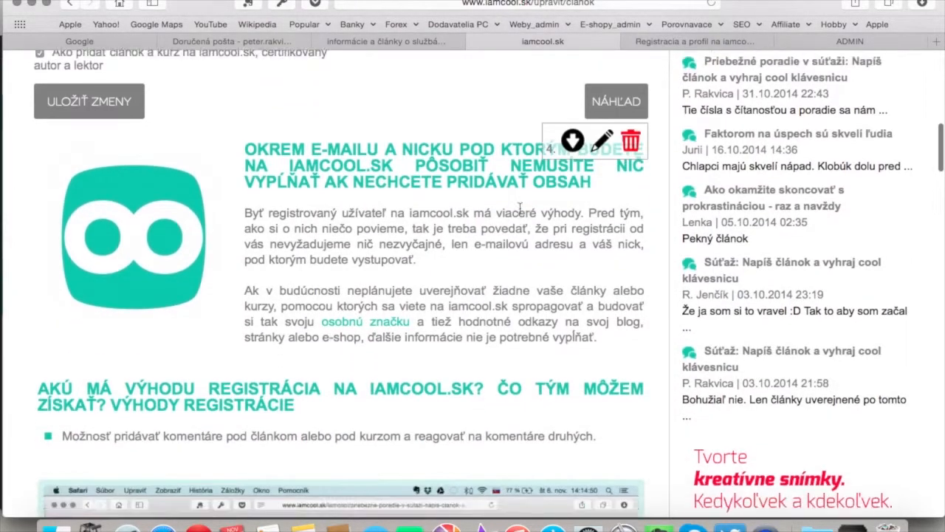
scroll(520, 208, "down", 6)
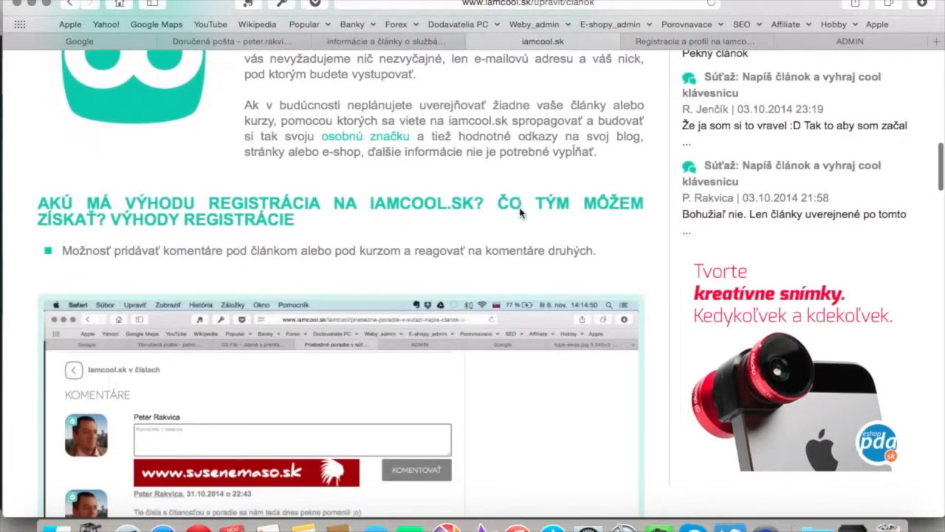
scroll(519, 208, "down", 13)
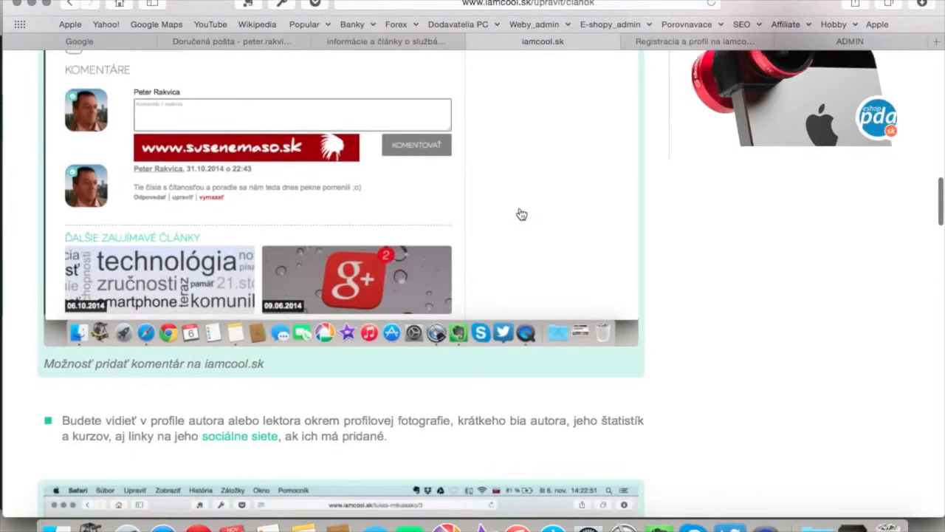
scroll(520, 213, "down", 5)
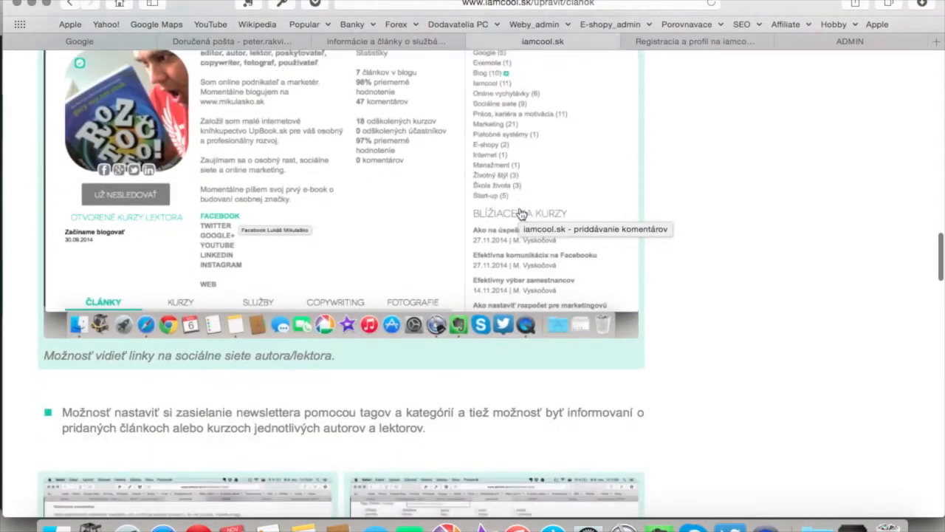
scroll(520, 214, "down", 11)
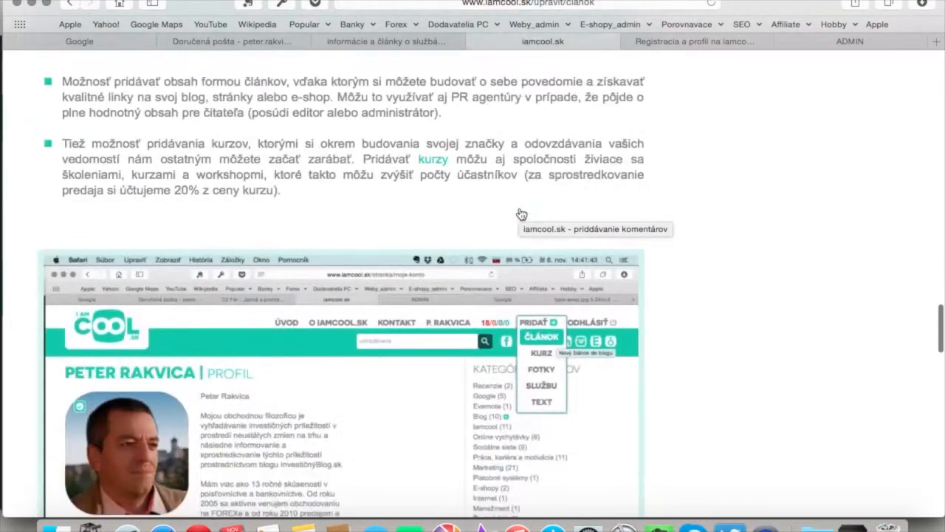
scroll(520, 214, "down", 13)
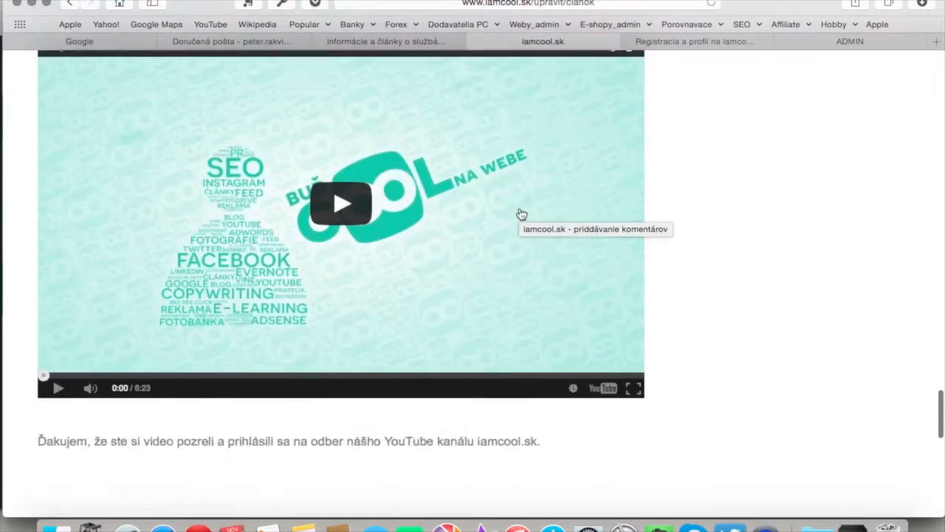
scroll(521, 214, "down", 4)
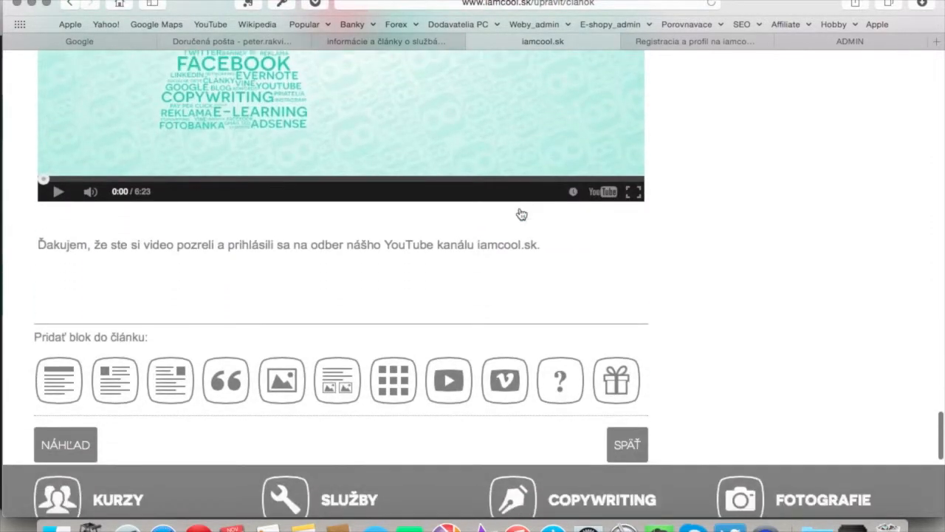
scroll(520, 209, "up", 20)
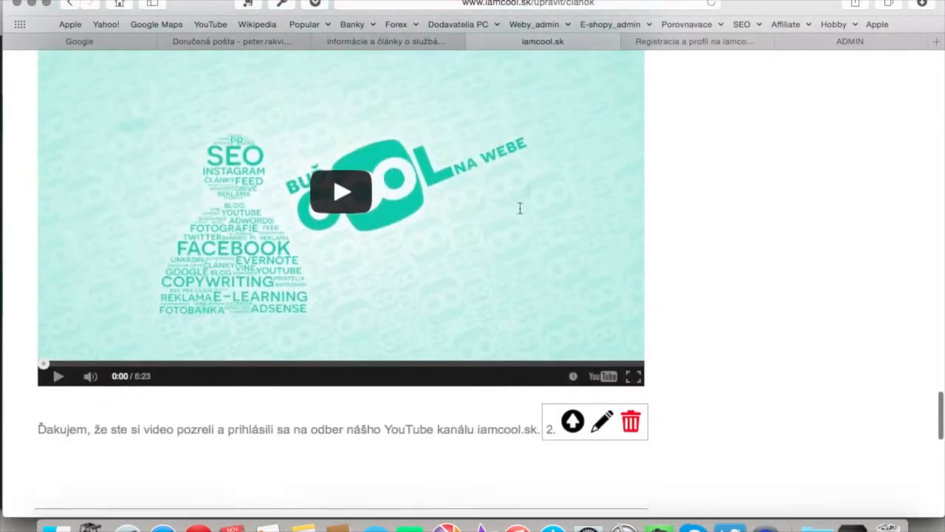
scroll(520, 209, "up", 20)
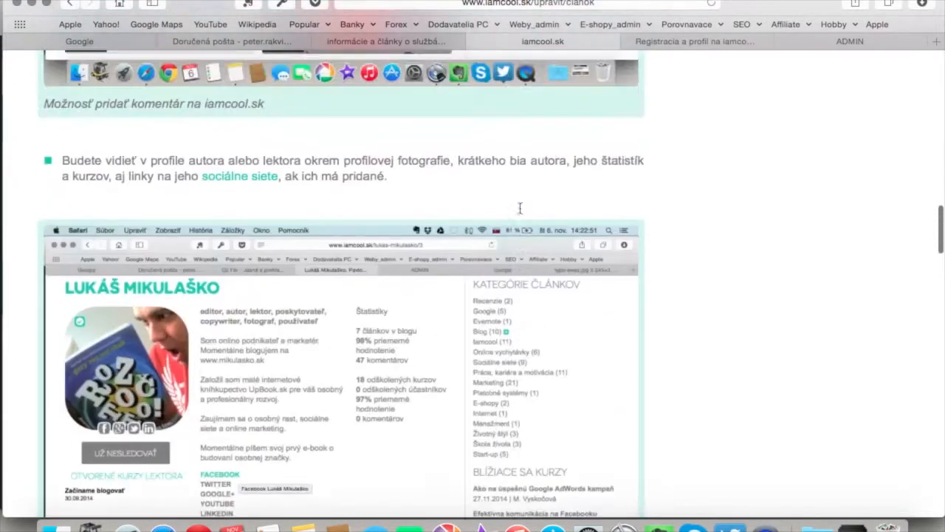
scroll(521, 209, "up", 15)
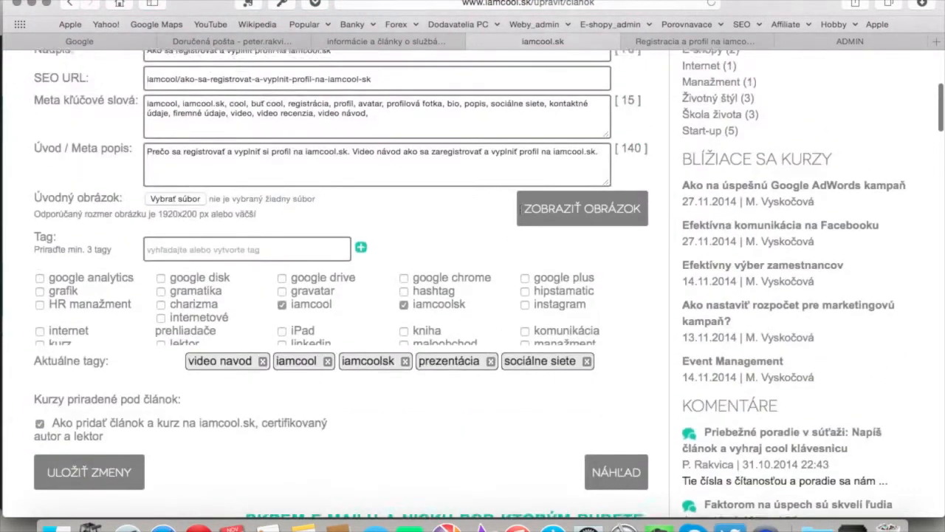
Step: Open the article's preview and examine its header image, text and photo blocks, embedded video, rating bar, tags and author section
scroll(505, 310, "down", 7)
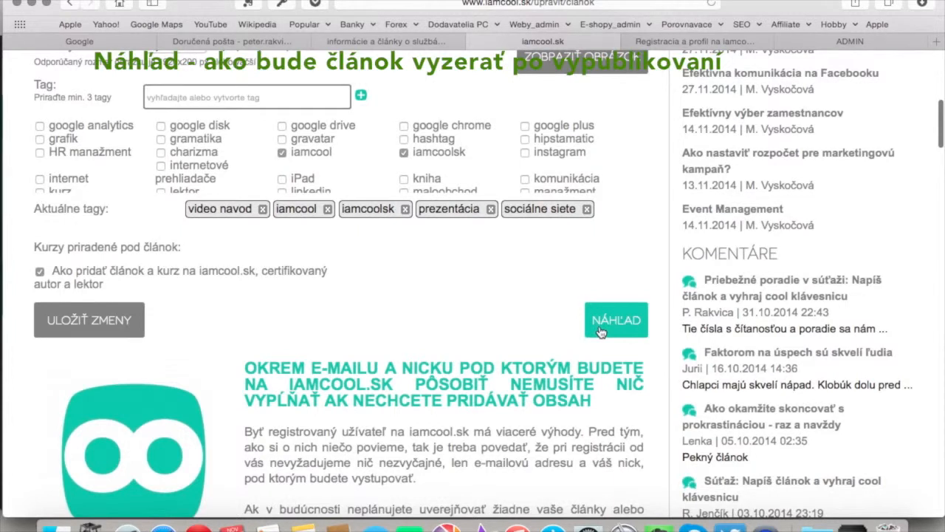
left_click(600, 332)
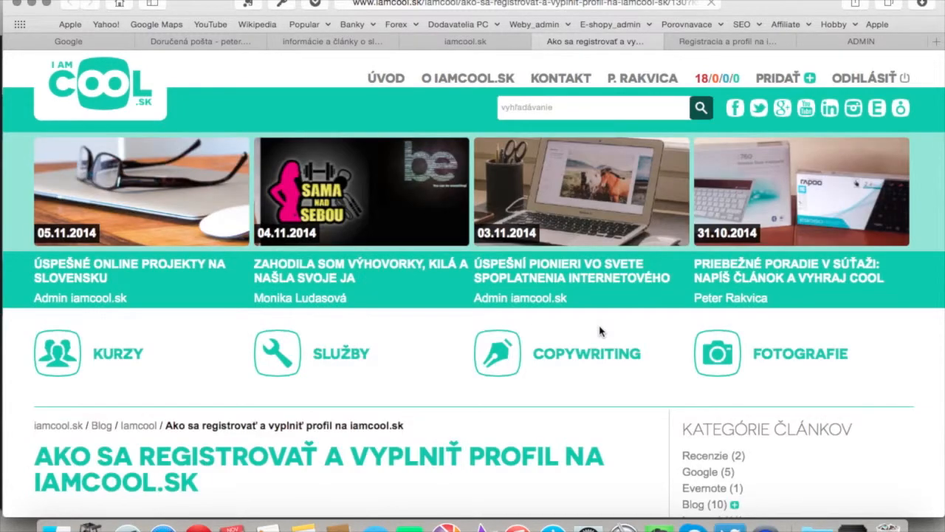
scroll(599, 331, "down", 10)
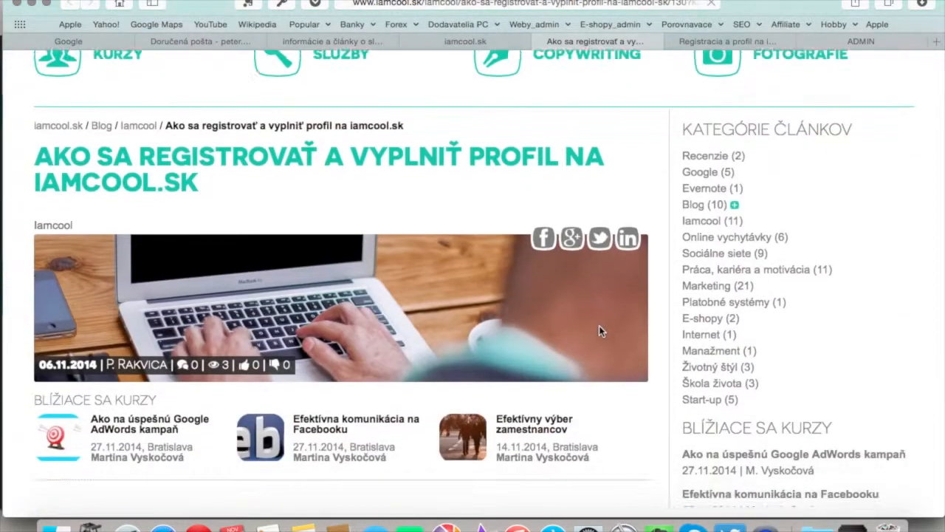
scroll(599, 331, "down", 6)
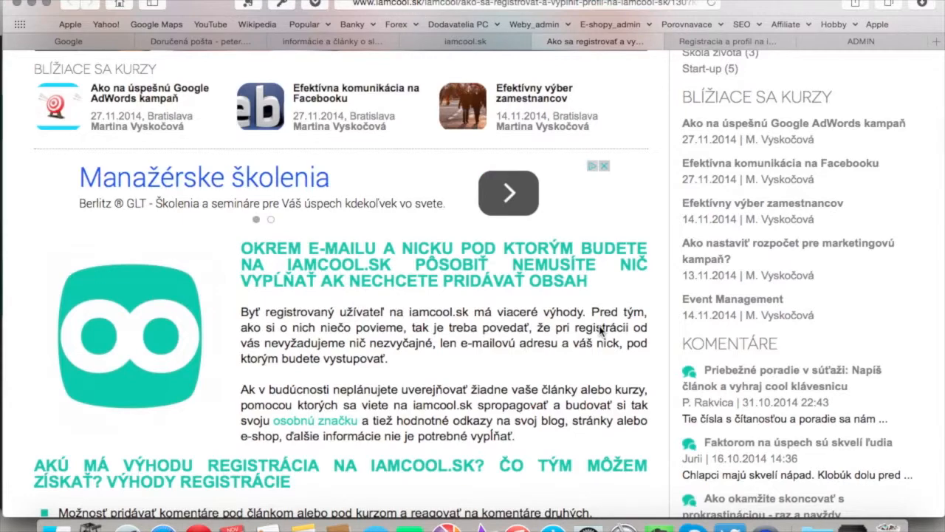
scroll(598, 332, "down", 8)
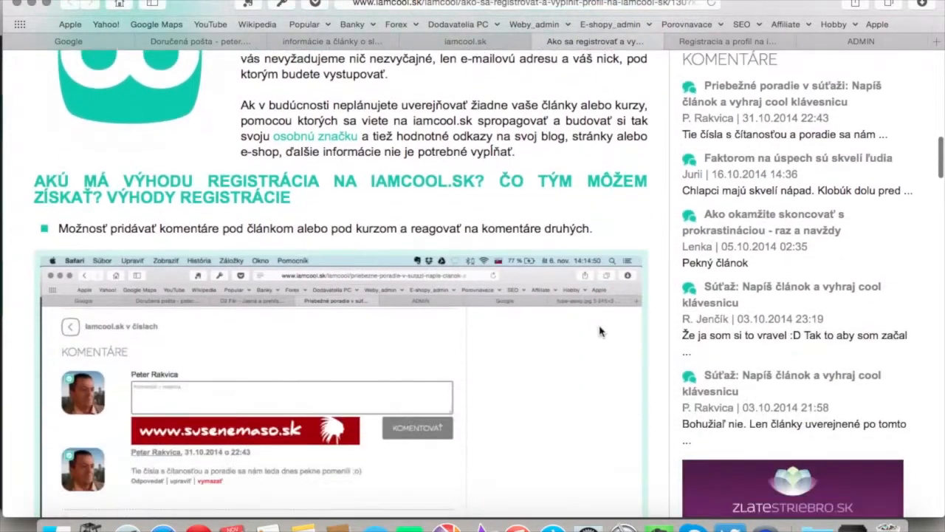
scroll(599, 331, "down", 12)
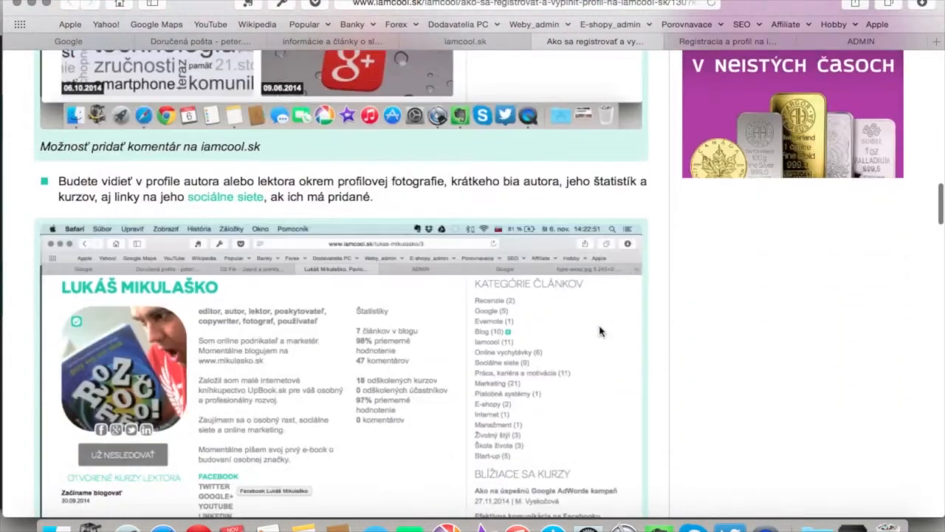
scroll(599, 331, "down", 11)
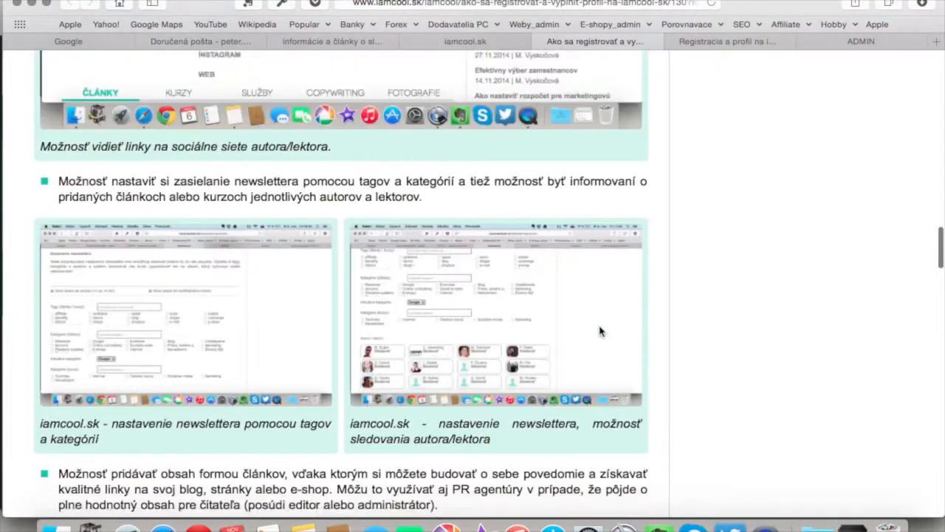
scroll(598, 332, "down", 20)
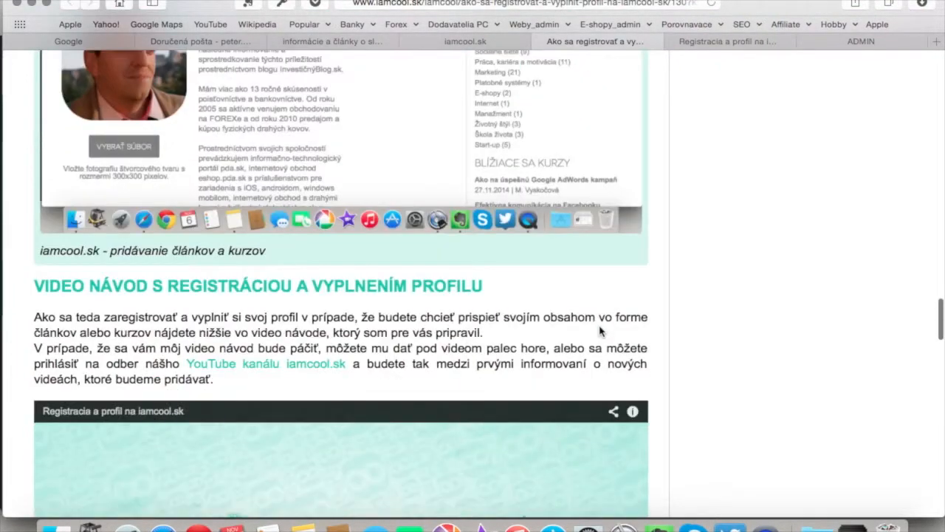
scroll(599, 331, "down", 9)
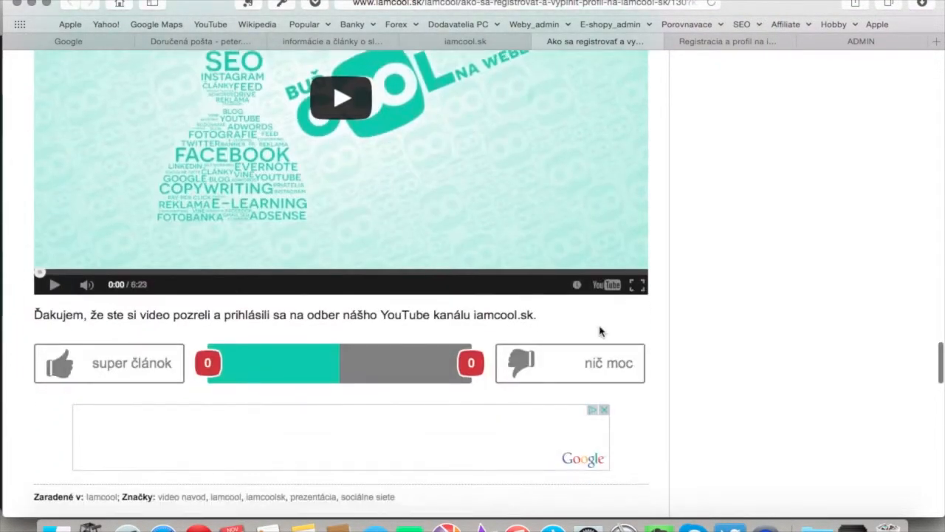
scroll(600, 331, "down", 1)
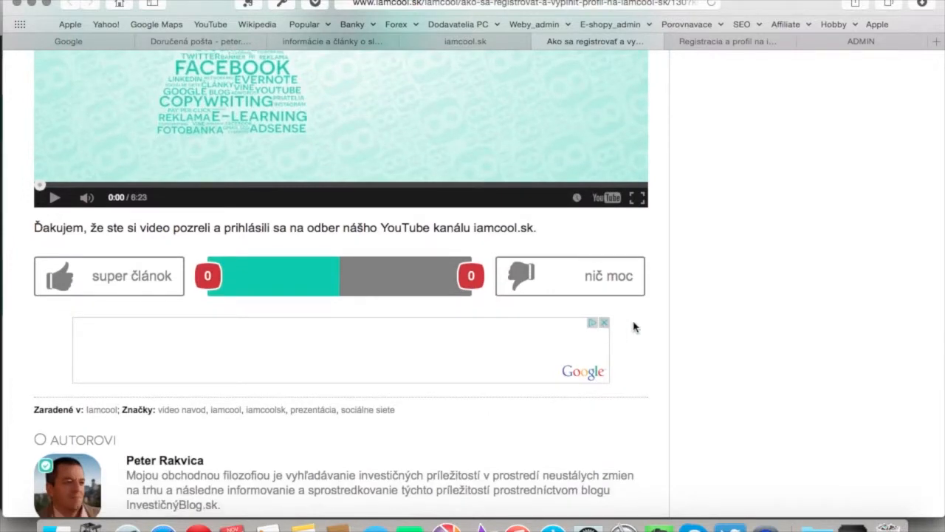
scroll(633, 327, "down", 5)
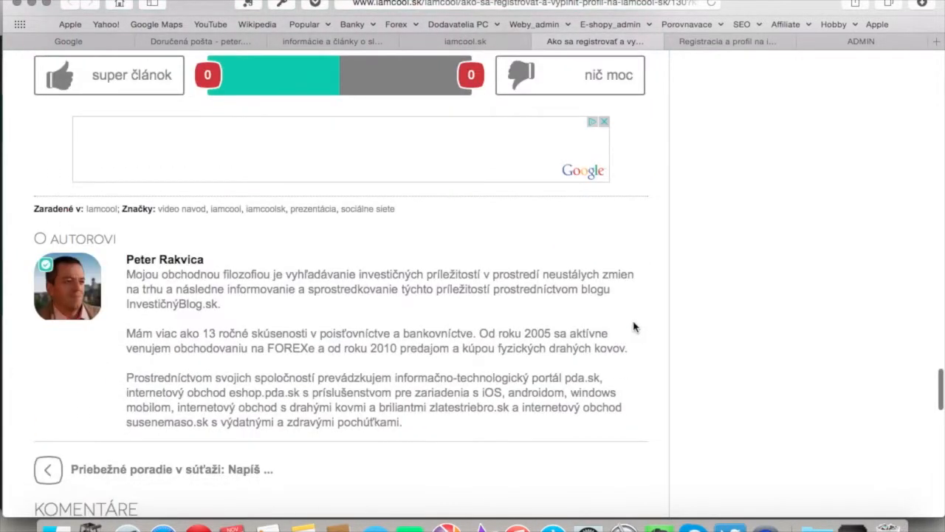
Step: Check the comments section below the author profile in the preview and return to the top of the article edit page
scroll(634, 327, "down", 5)
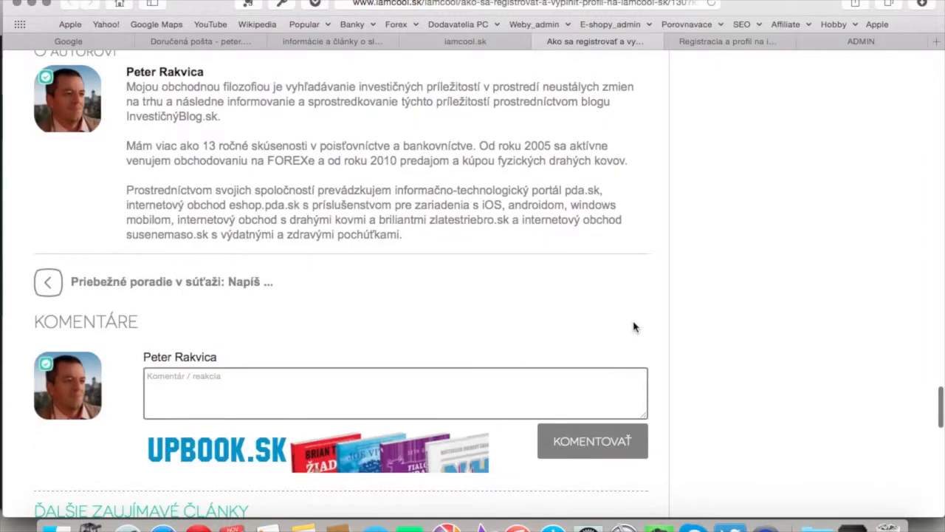
scroll(633, 327, "up", 6)
scroll(634, 327, "up", 15)
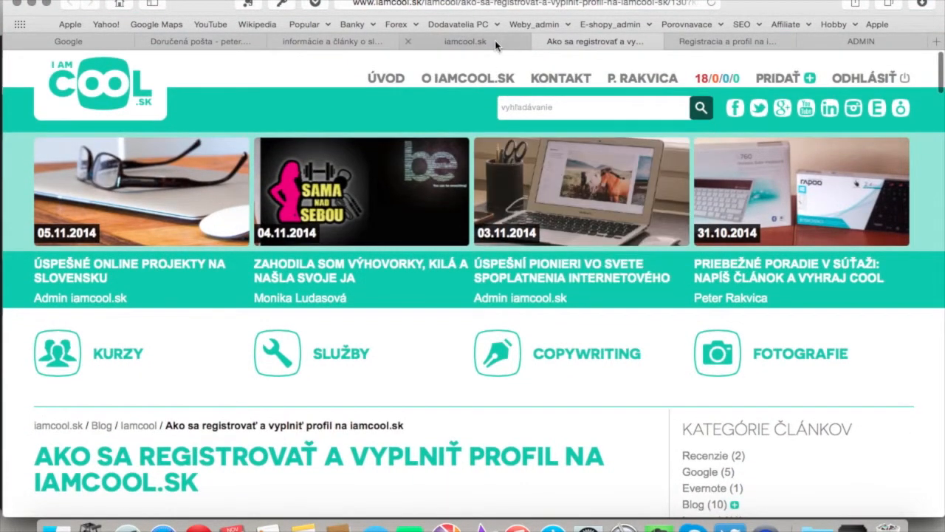
left_click(495, 42)
scroll(508, 279, "up", 10)
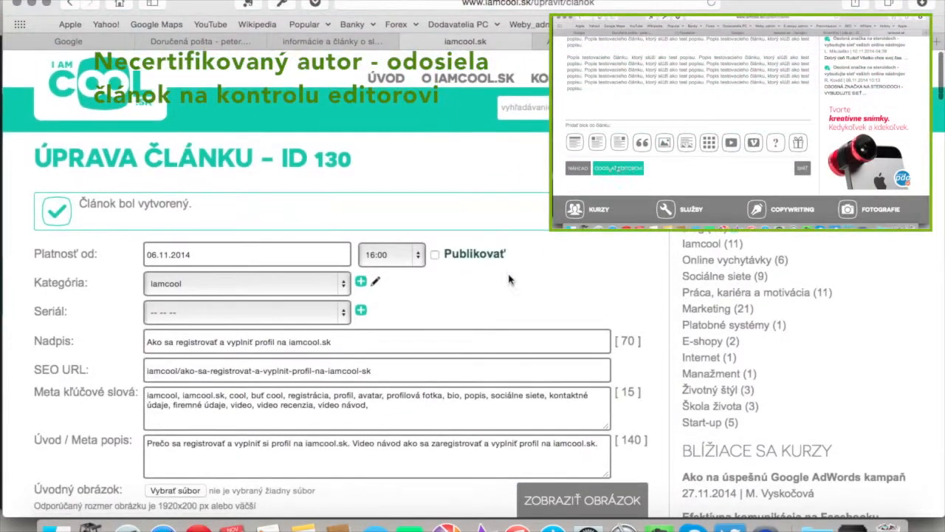
Step: Try to publish the article by enabling its Publikovať option and saving the changes
left_click(435, 255)
scroll(435, 257, "down", 1)
scroll(436, 260, "down", 10)
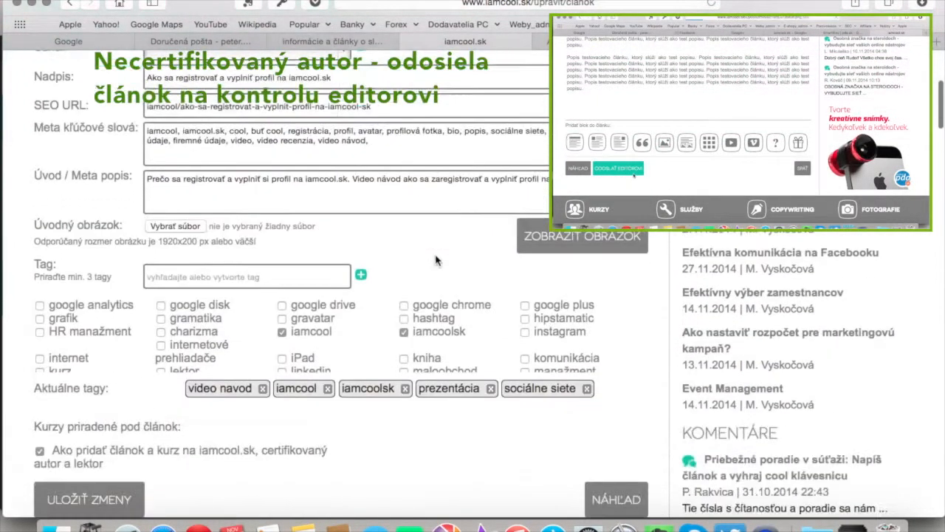
scroll(436, 260, "down", 2)
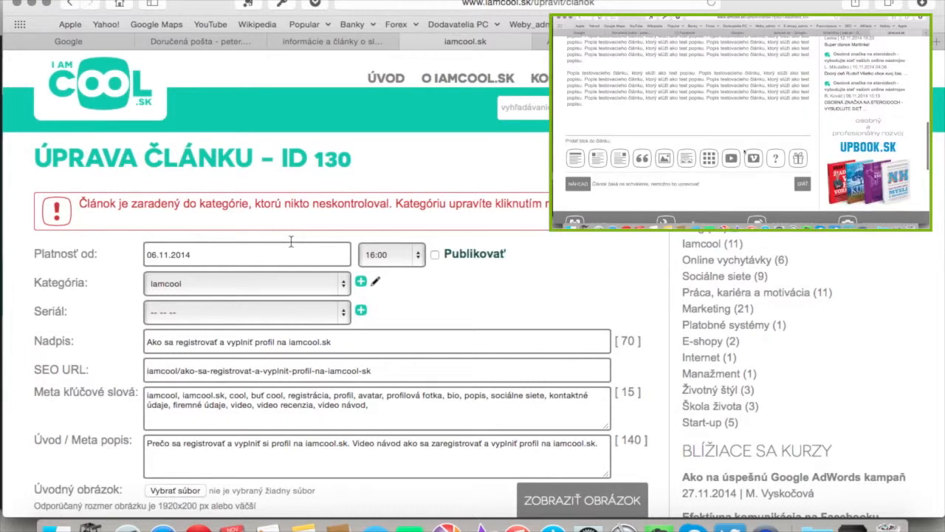
Step: Open the Iamcool category's details for editing, save them as filled in, and save the article's changes
left_click(378, 285)
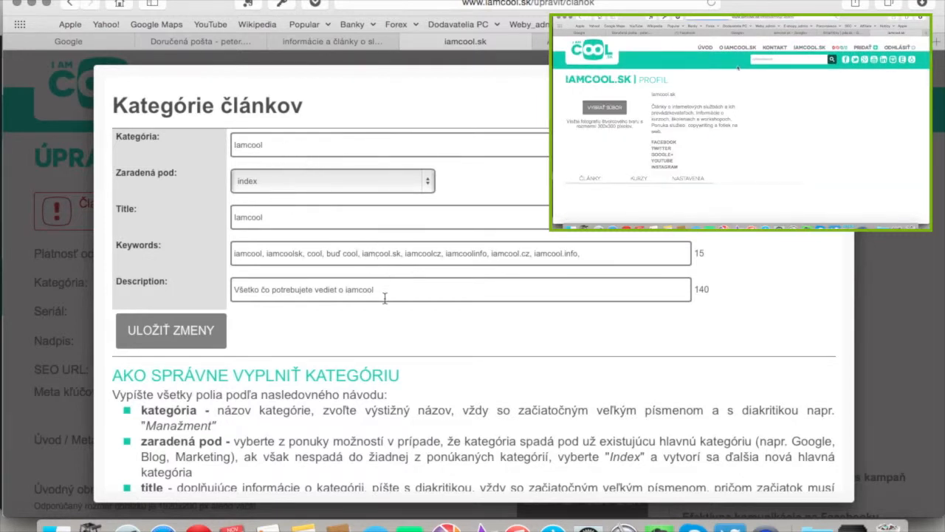
left_click(194, 336)
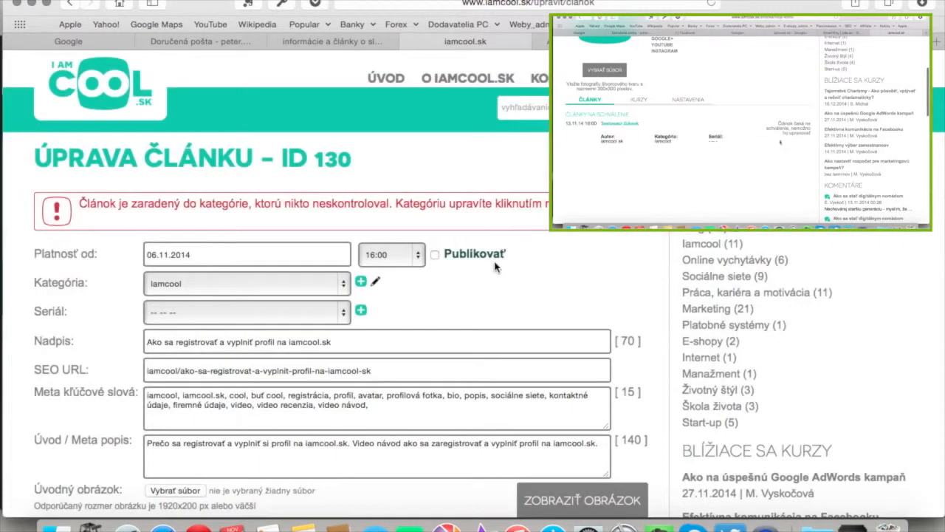
scroll(494, 260, "down", 5)
scroll(494, 261, "down", 5)
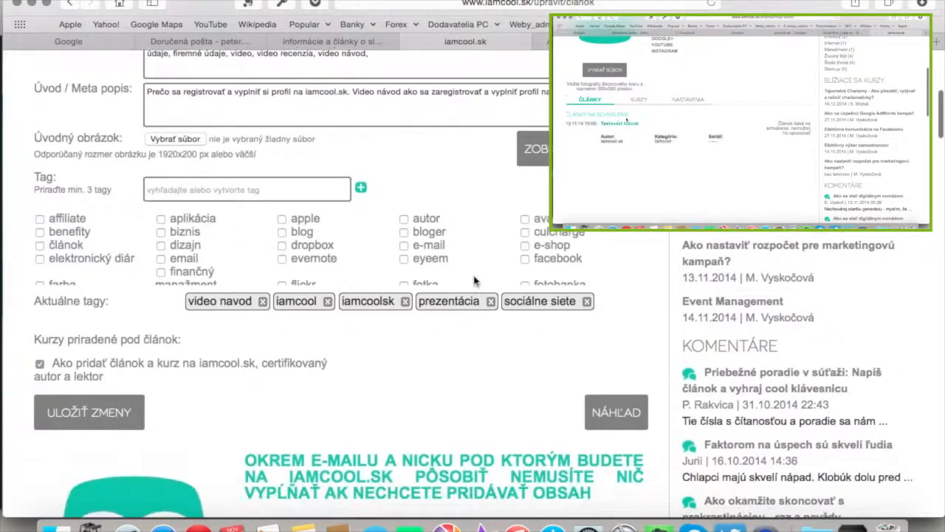
left_click(102, 415)
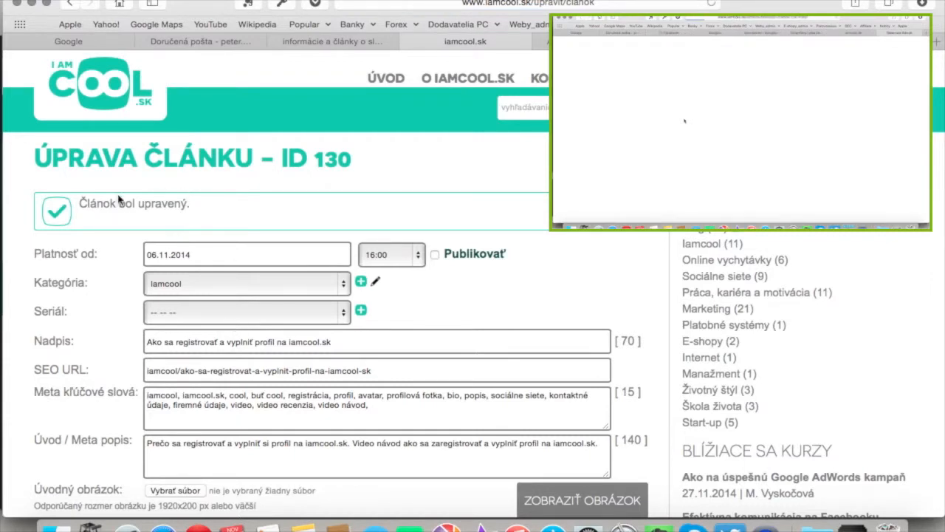
Step: Enable the Publikovať option for the article and save the changes to publish it
left_click(434, 254)
scroll(393, 293, "down", 2)
scroll(394, 294, "down", 10)
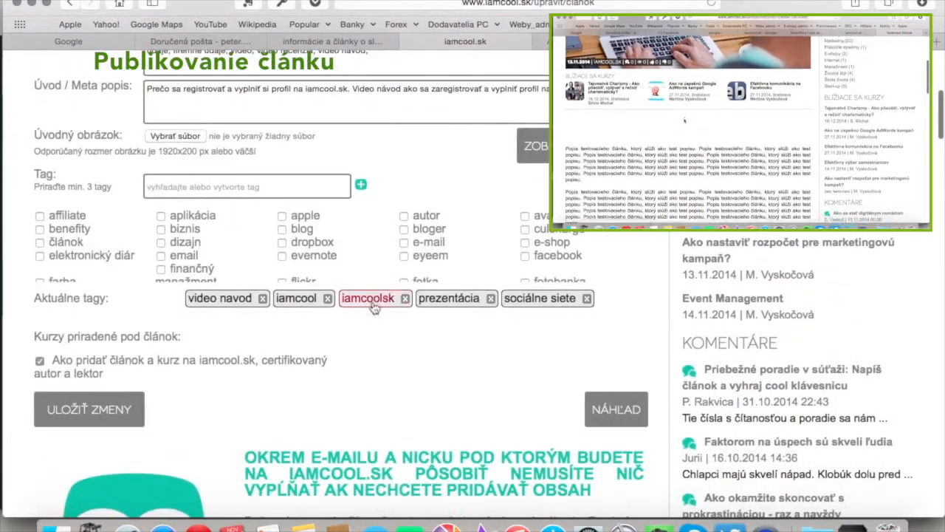
left_click(172, 404)
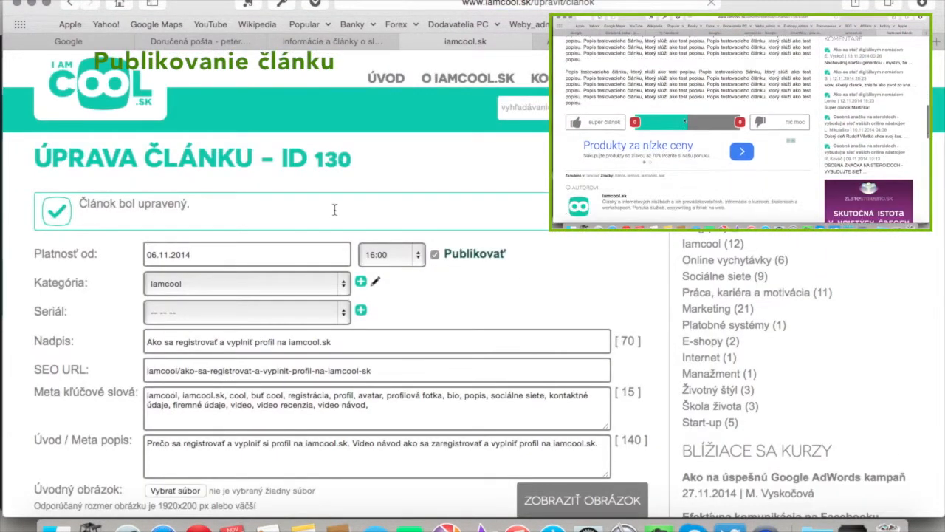
Step: Find the new registration article among the news on the iamcool.sk home page and open it
left_click(344, 42)
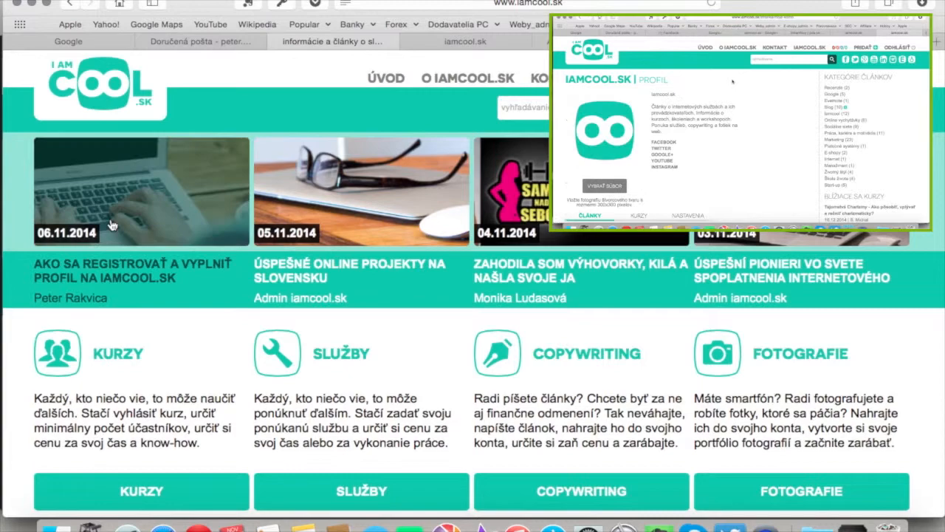
scroll(209, 200, "down", 10)
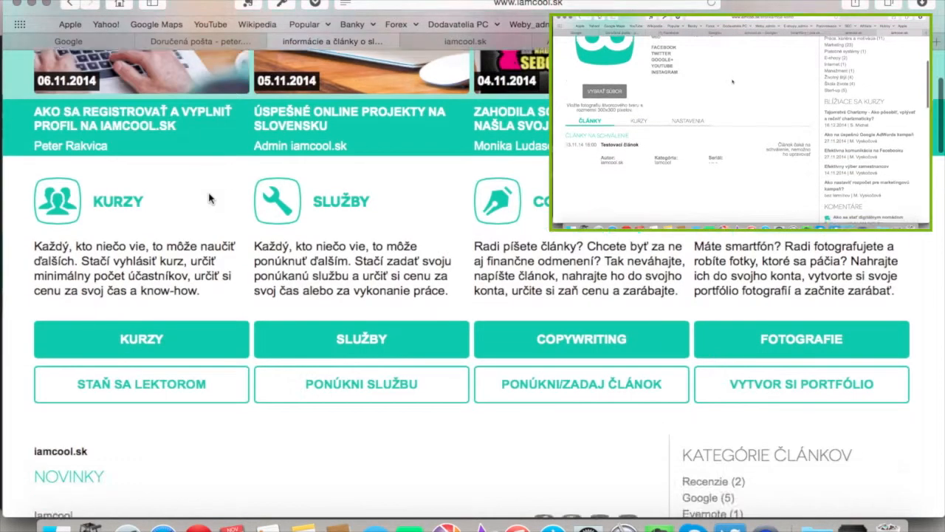
scroll(209, 199, "down", 2)
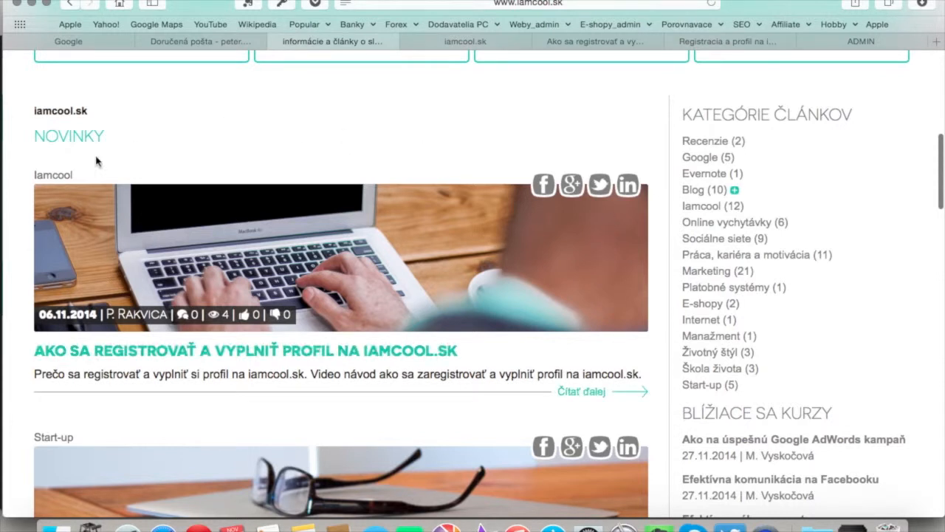
left_click(246, 351)
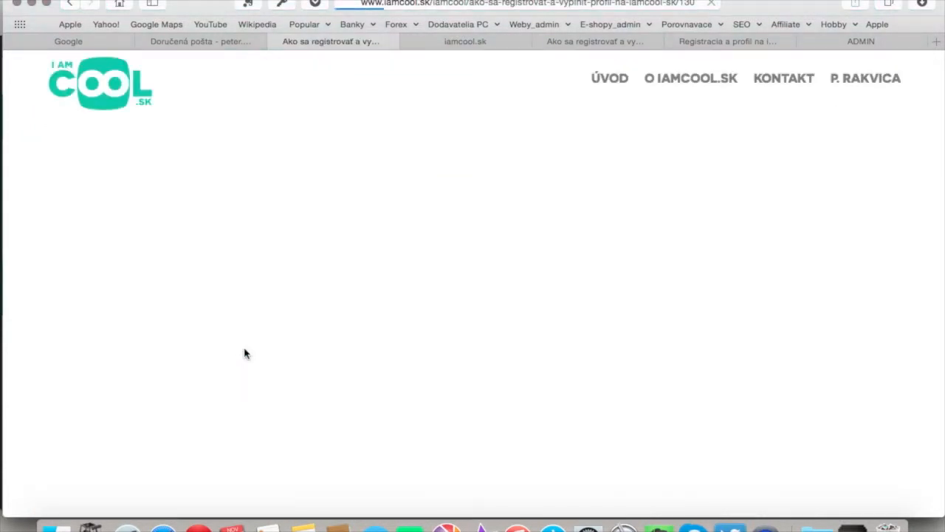
Step: Examine the published article from its header image through the text and photo blocks, and play the embedded YouTube video
scroll(246, 353, "down", 5)
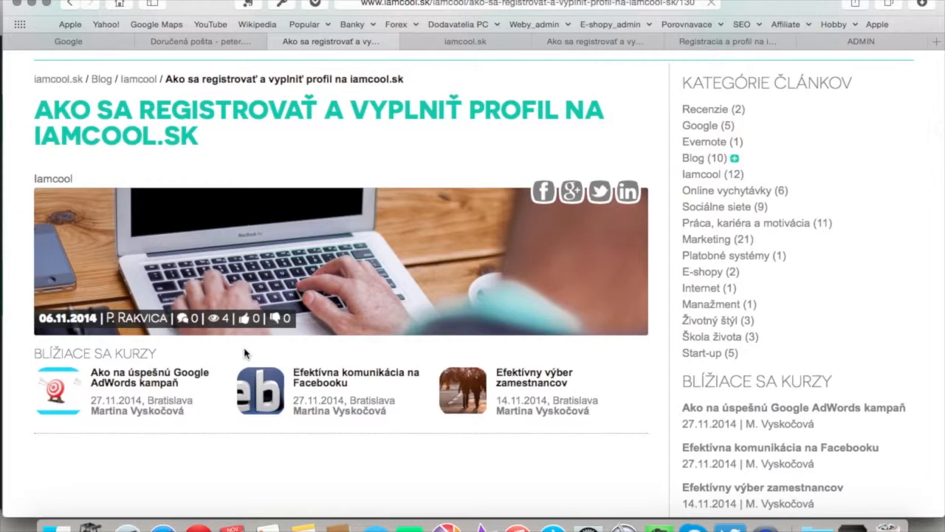
scroll(246, 354, "down", 1)
scroll(246, 352, "down", 3)
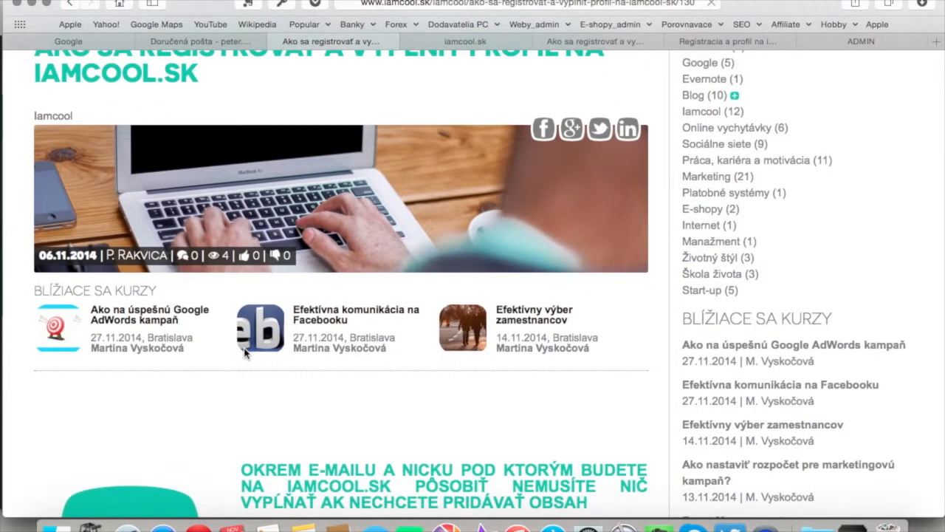
scroll(246, 353, "down", 4)
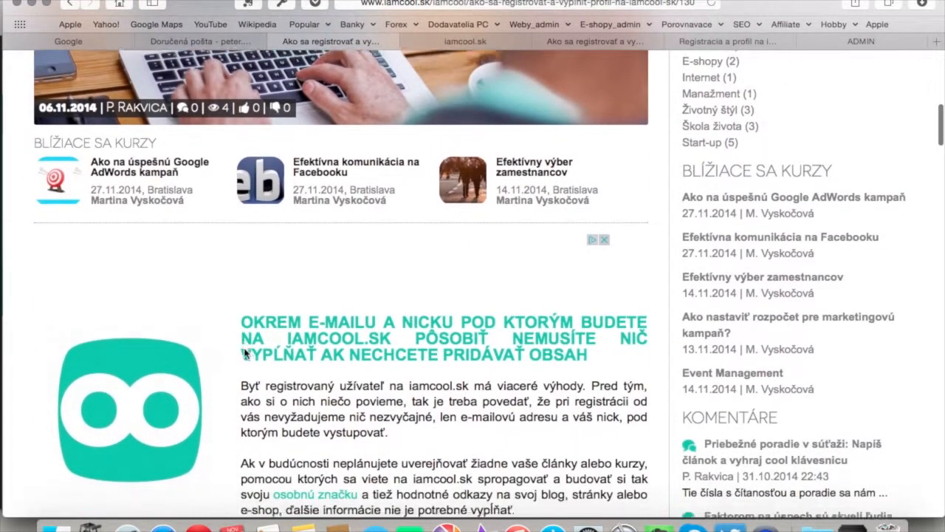
scroll(245, 353, "down", 10)
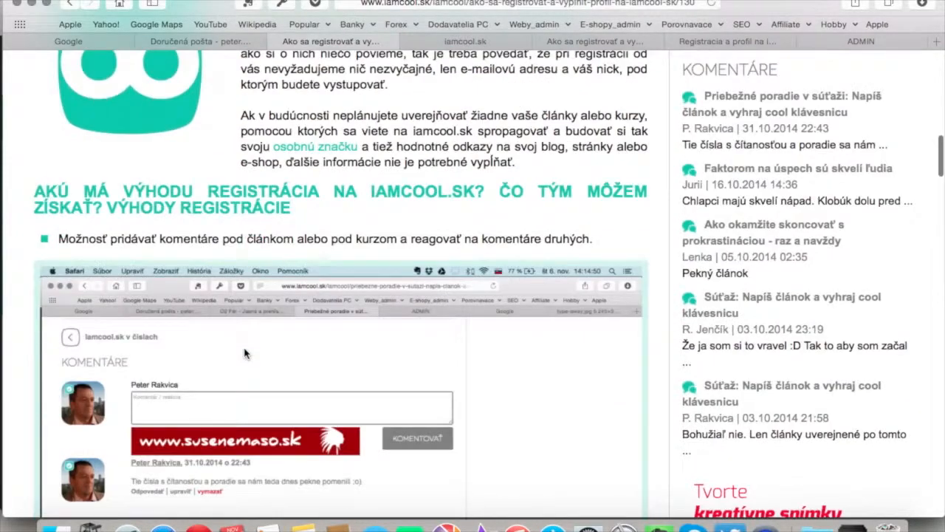
scroll(246, 353, "down", 18)
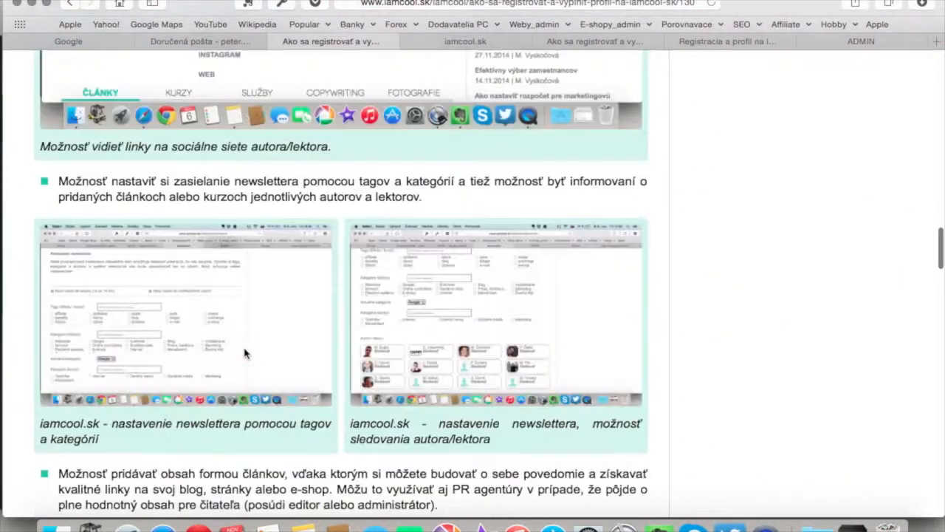
scroll(243, 347, "down", 8)
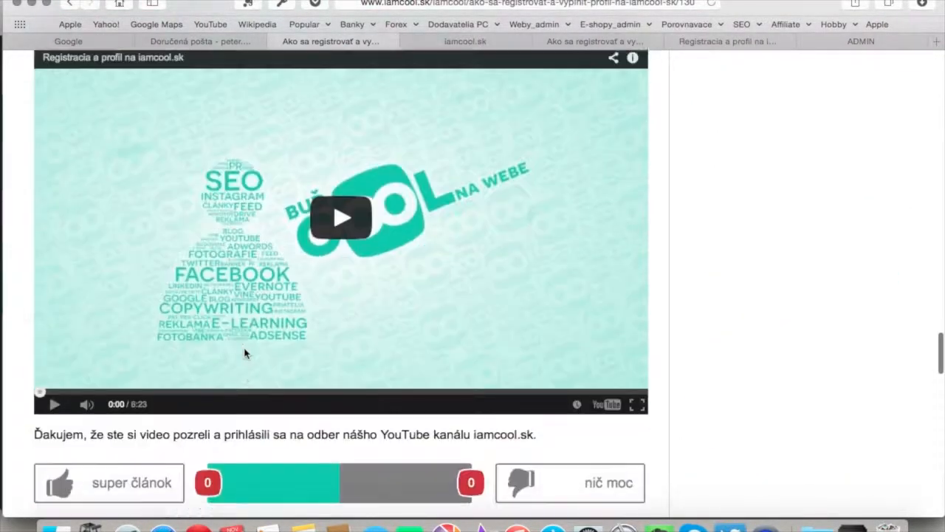
scroll(245, 354, "up", 1)
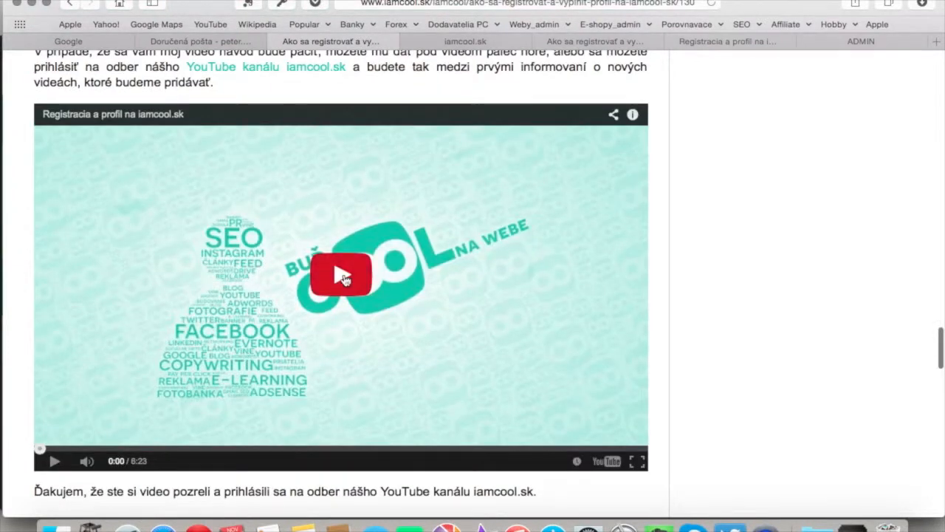
left_click(344, 278)
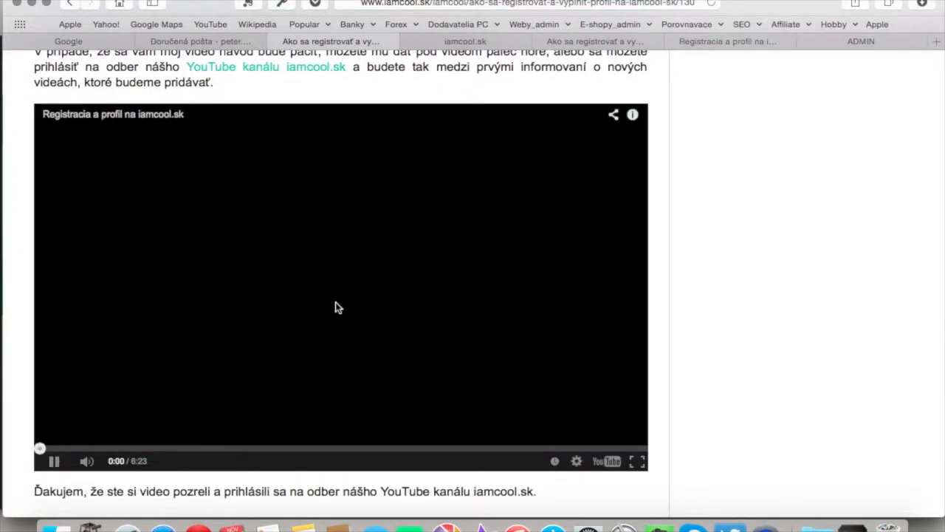